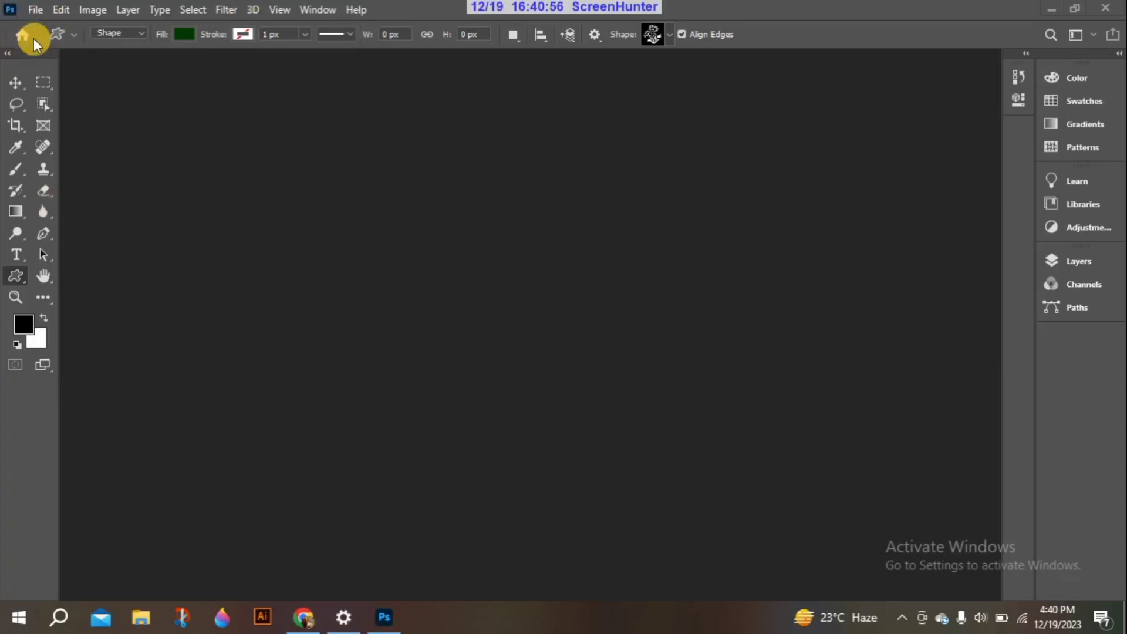
- Try to create a new document from the recent custom 500 x 500 inch preset at 300 ppi
click(33, 7)
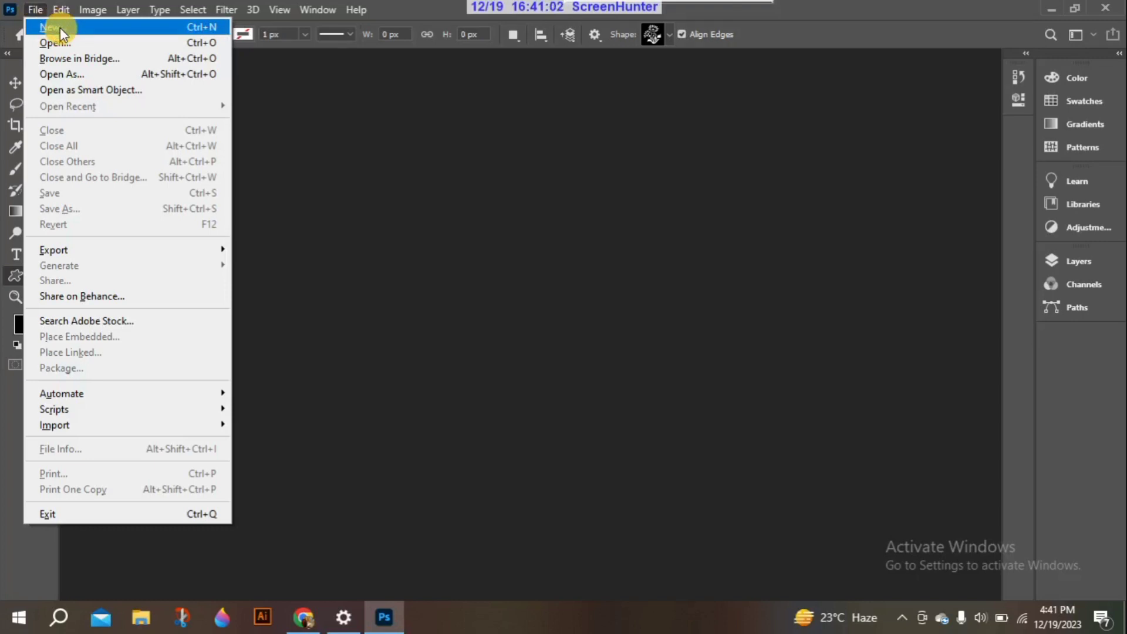
click(60, 27)
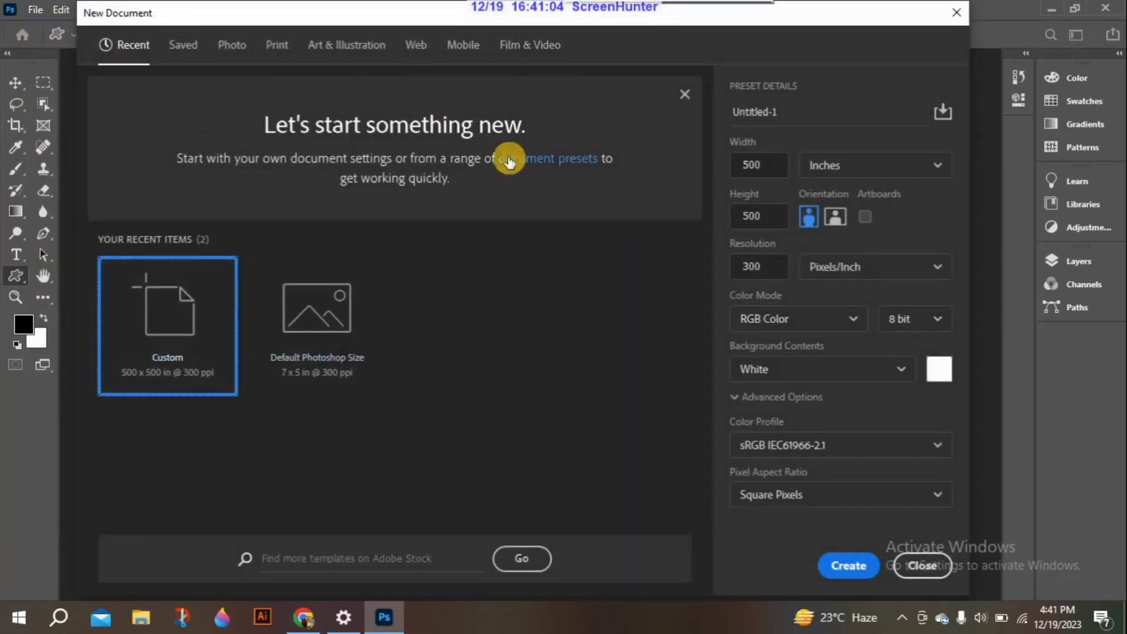
drag(476, 18, 450, 26)
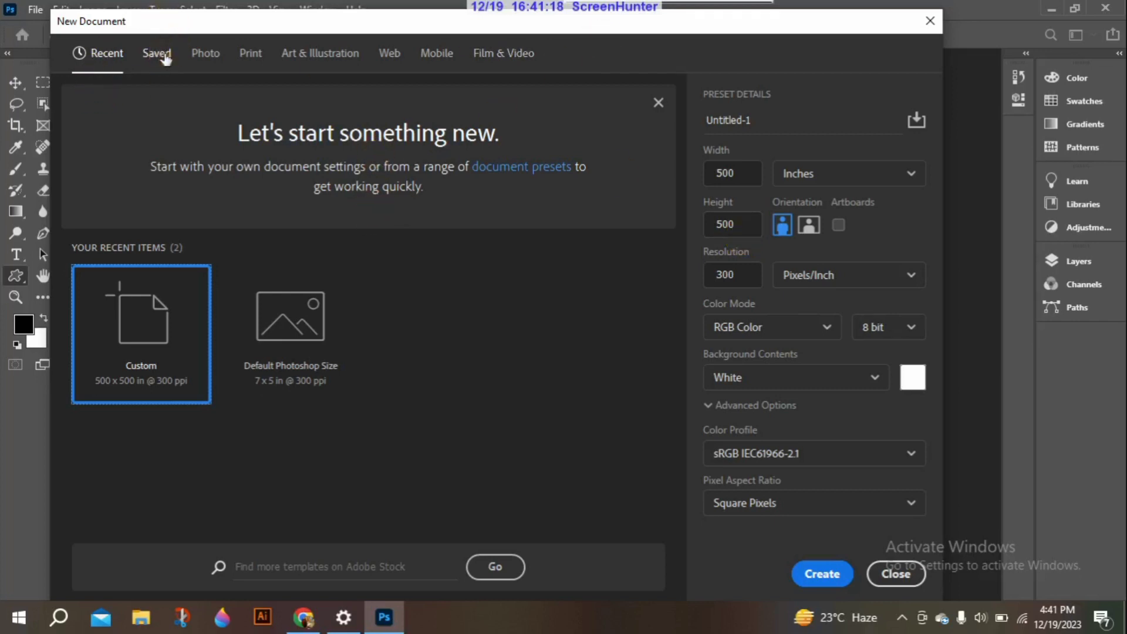
click(166, 59)
click(207, 56)
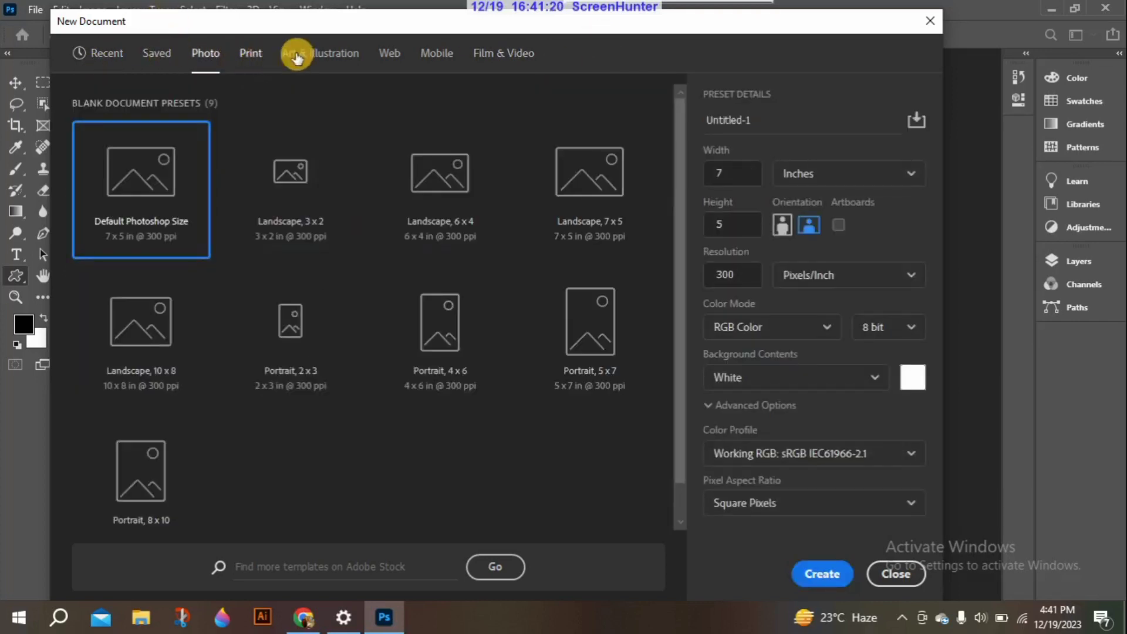
click(252, 54)
click(322, 53)
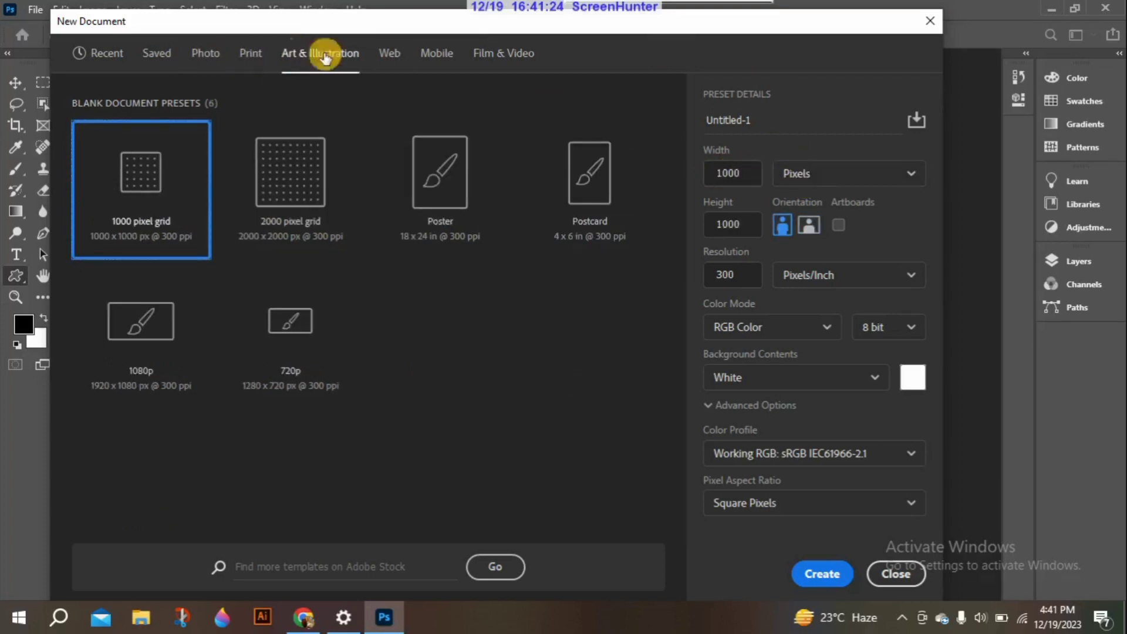
click(93, 54)
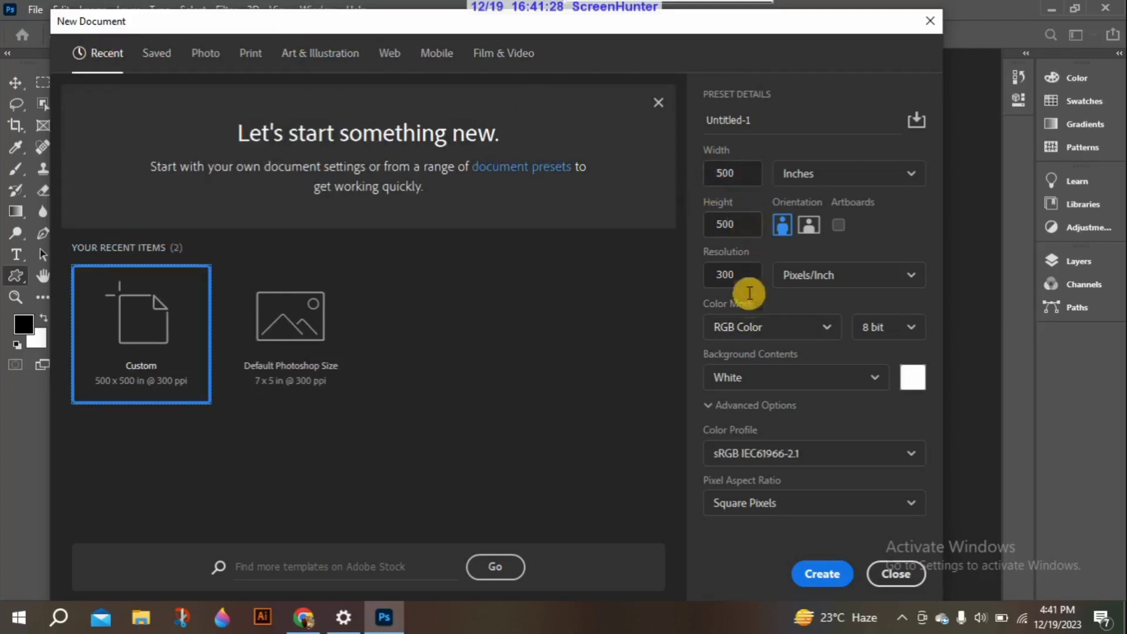
click(828, 572)
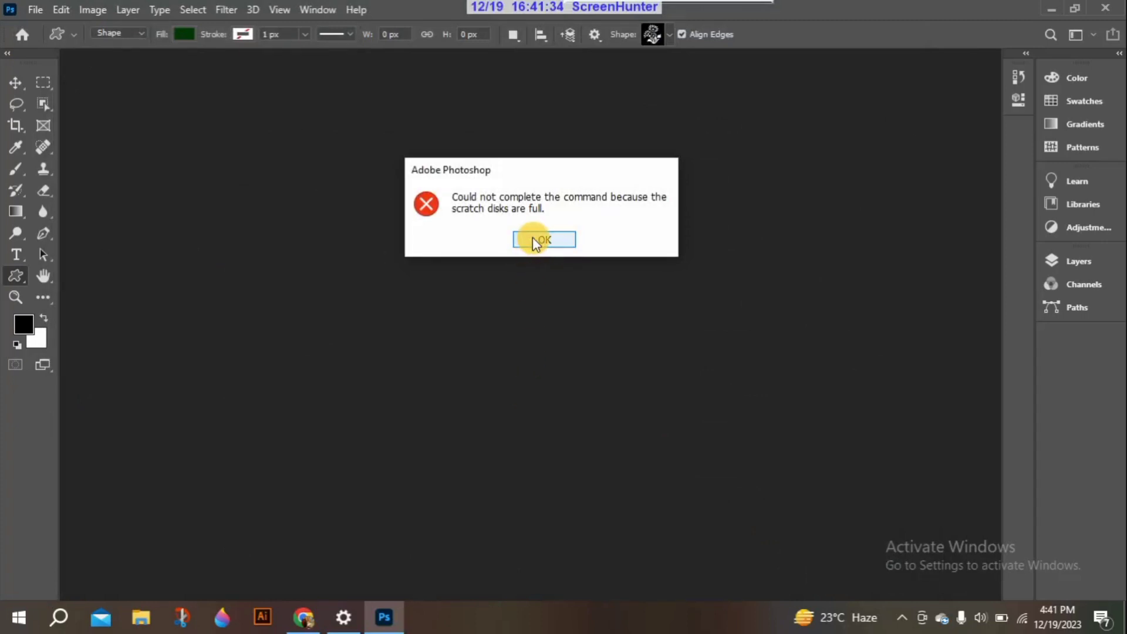
click(535, 239)
- Create a new document from the recent Default Photoshop Size preset, 7 x 5 in at 300 ppi
click(27, 10)
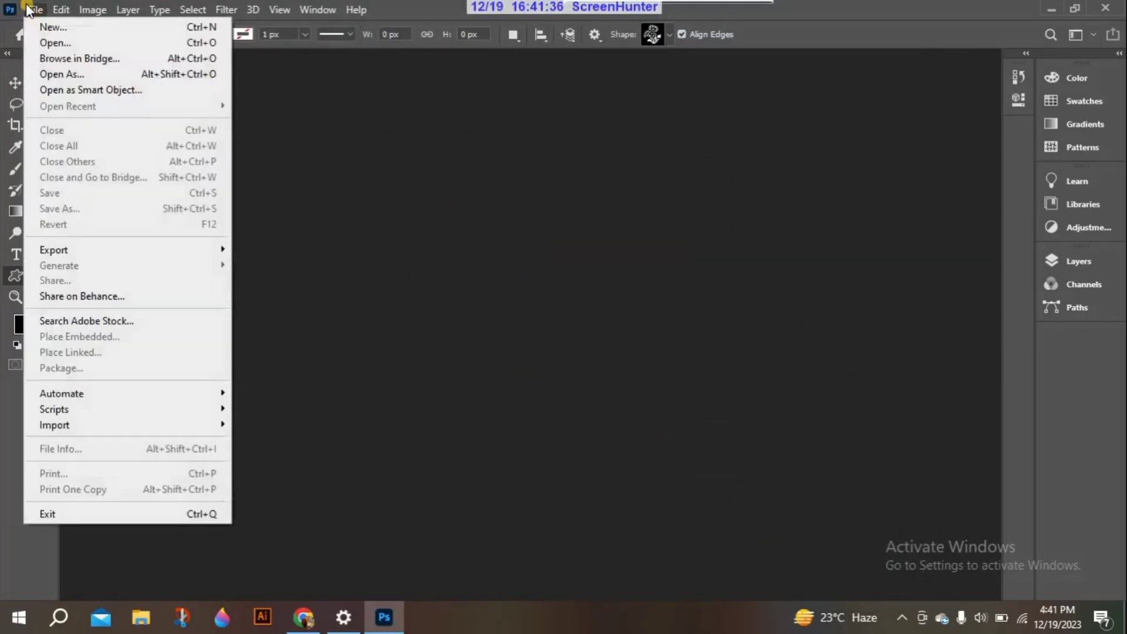
click(82, 26)
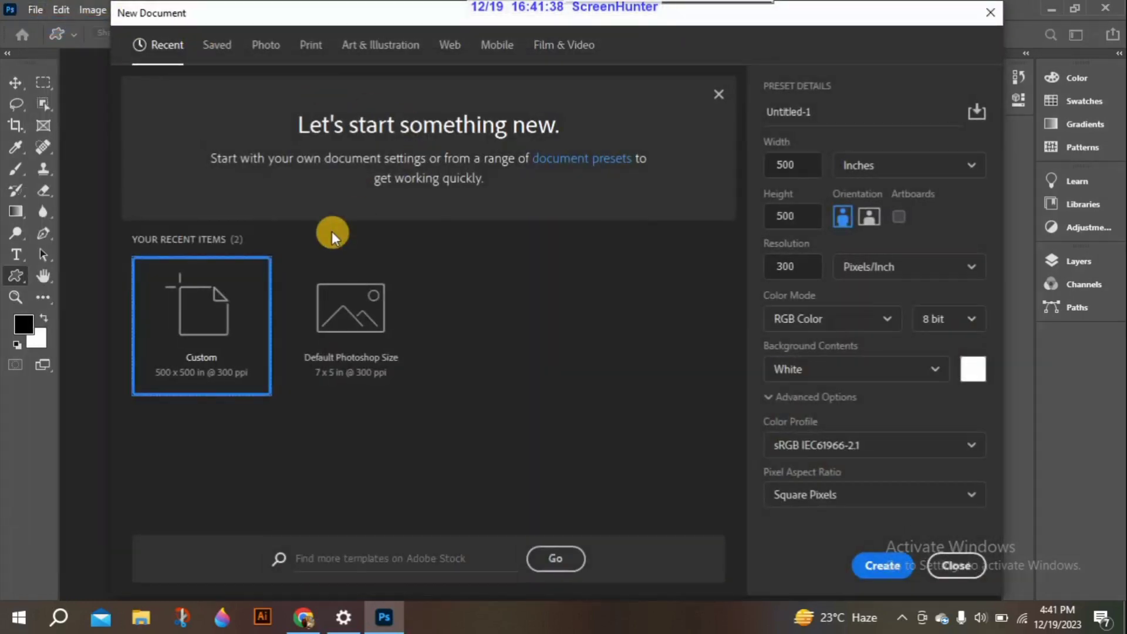
click(375, 317)
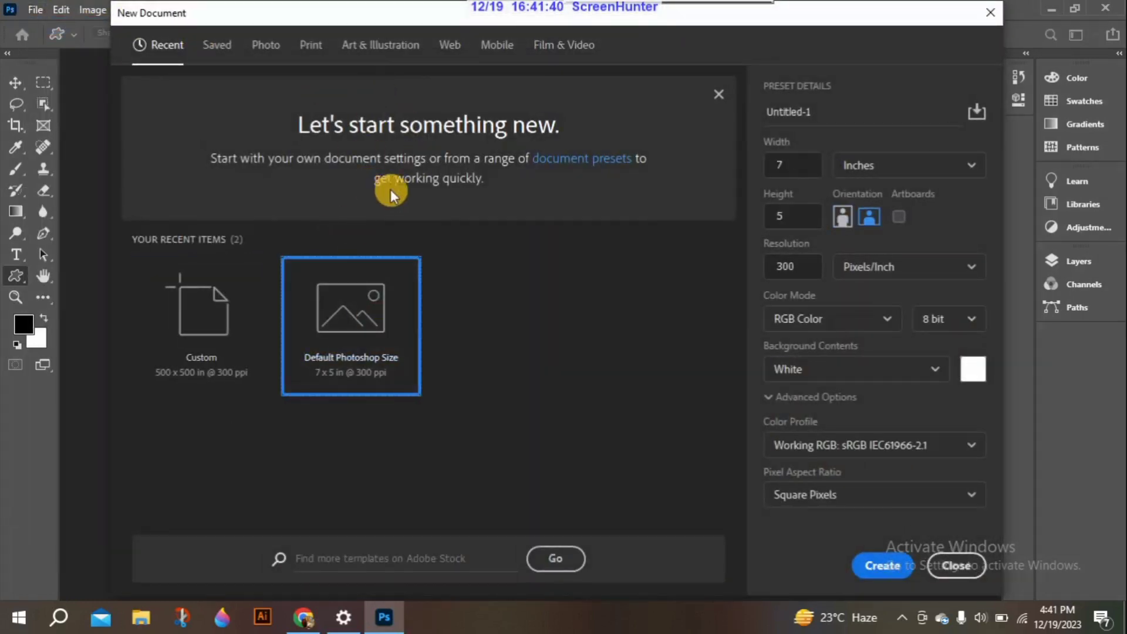
click(879, 567)
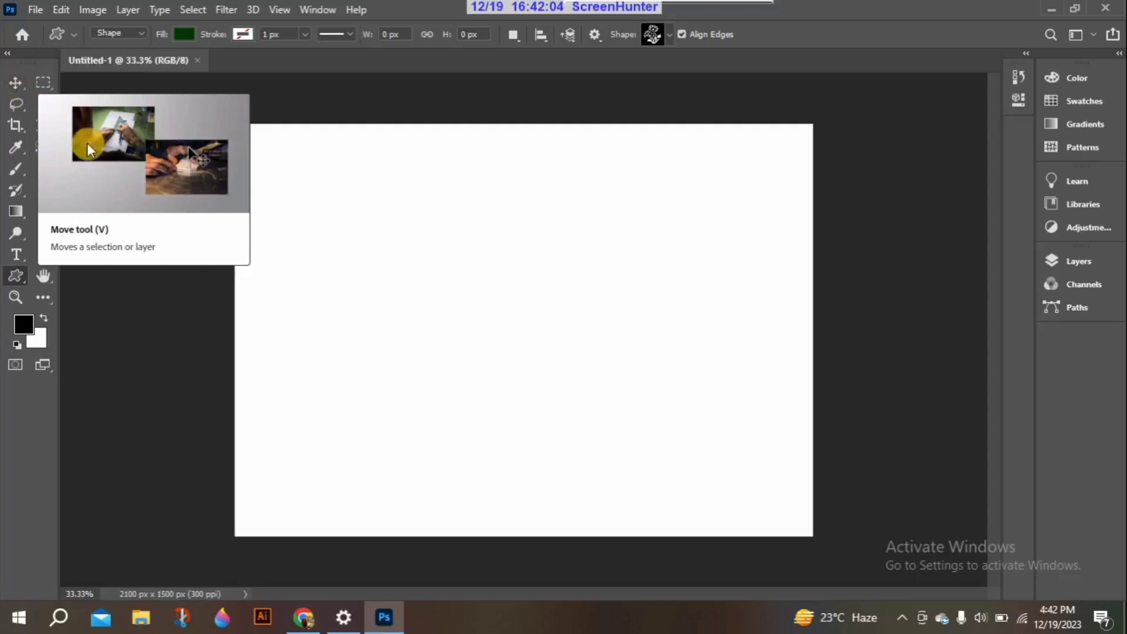
click(13, 85)
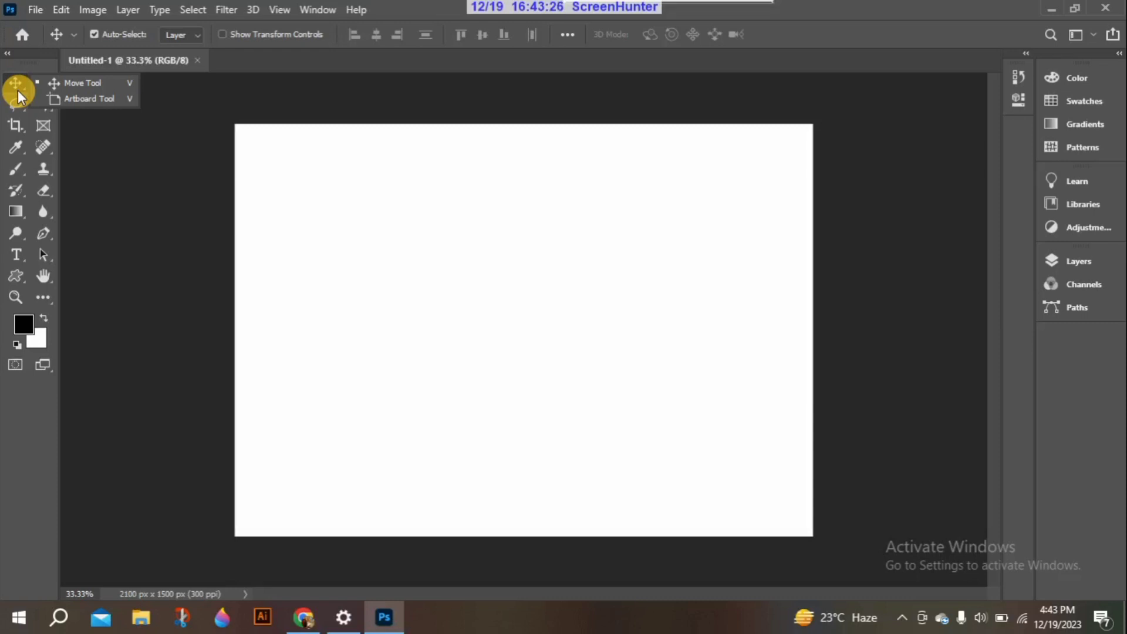
click(271, 181)
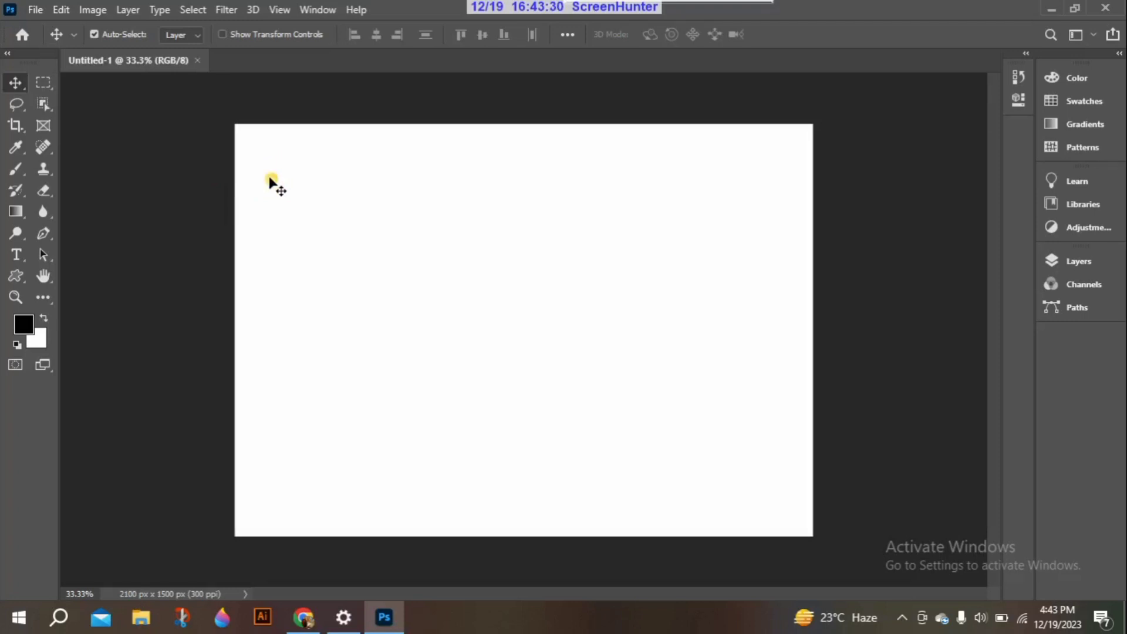
click(272, 182)
- Draw a dark green rectangle about 411 x 396 px in the upper-left area of the canvas with the Rectangle tool
click(14, 278)
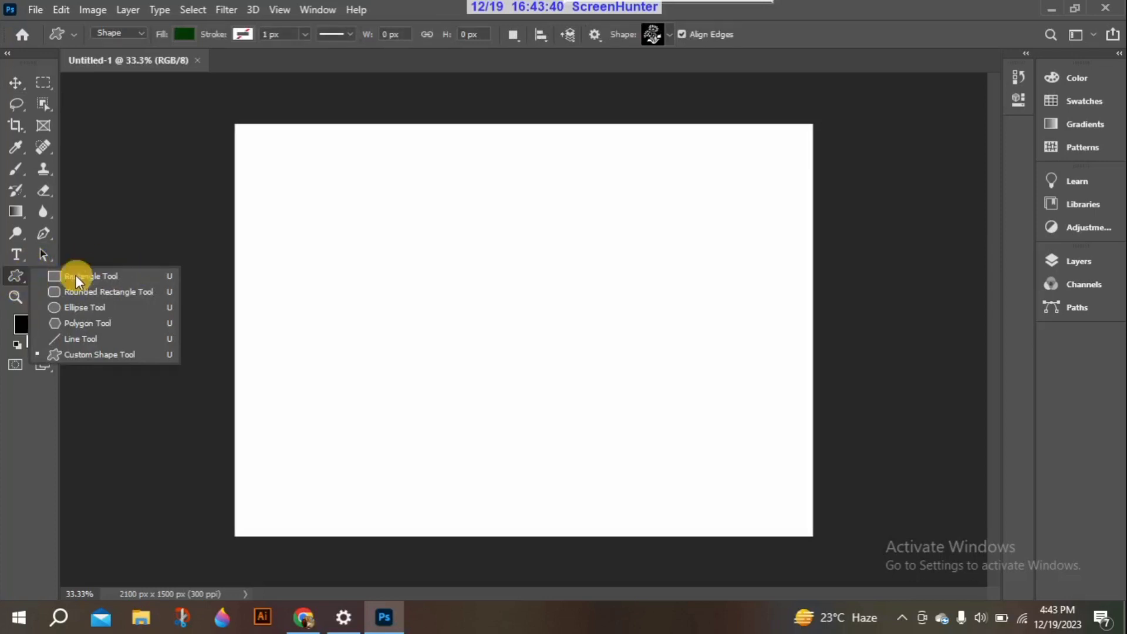
click(95, 276)
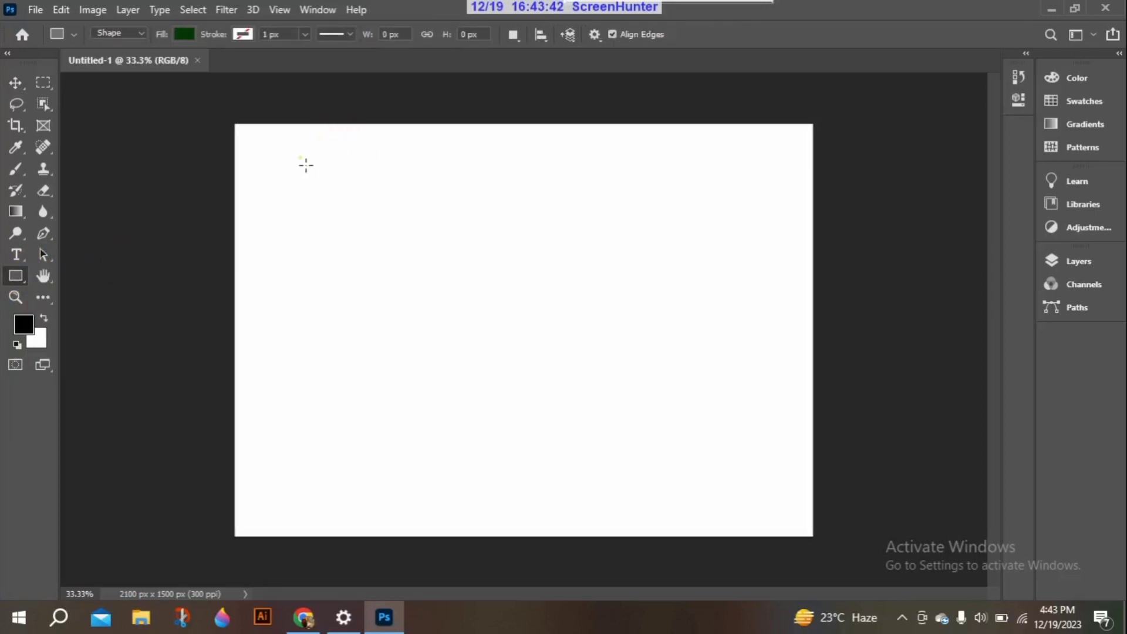
drag(299, 154, 413, 263)
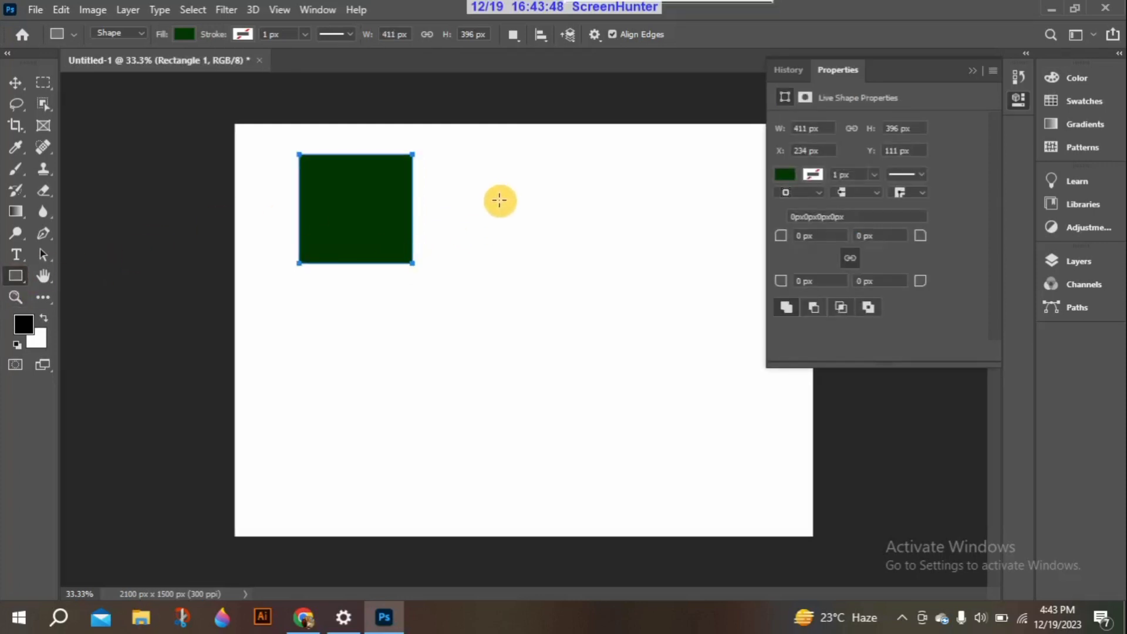
- Draw a second rectangle about 426 x 327 px to the right of the green one and fill it yellow
mouse_move(523, 163)
mouse_down()
mouse_move(664, 282)
mouse_move(642, 252)
mouse_up()
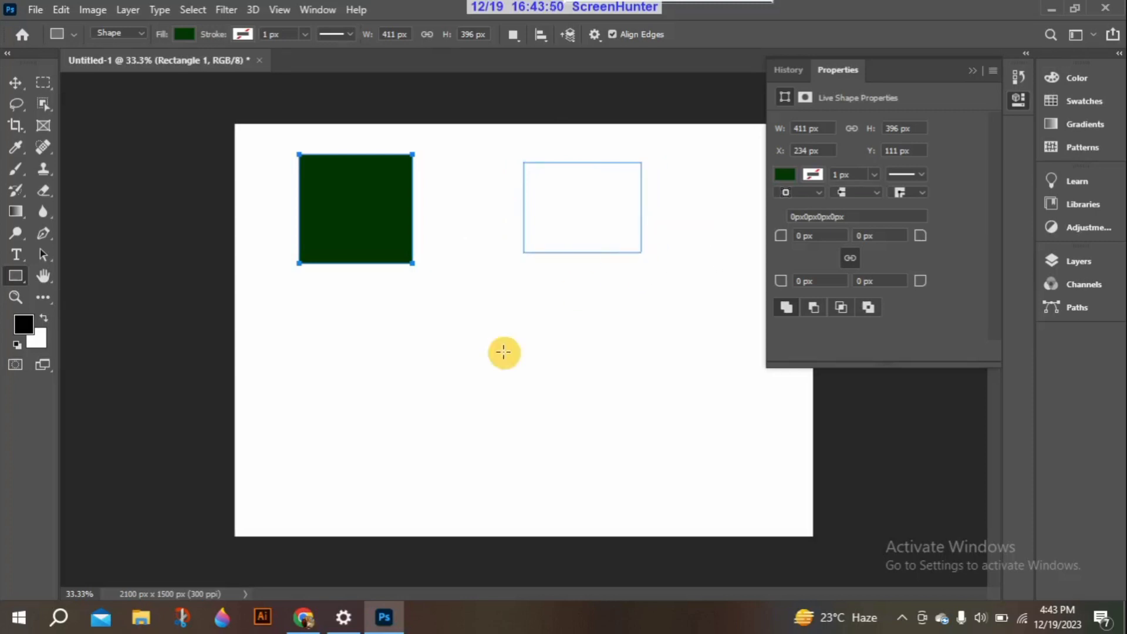
click(806, 177)
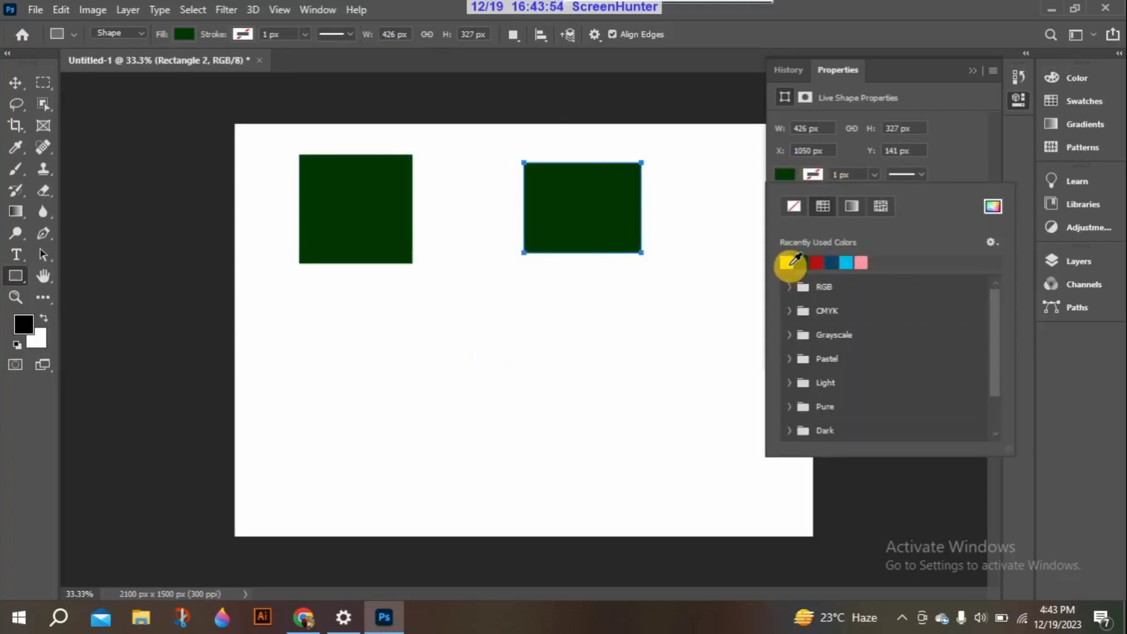
click(790, 261)
- Draw a third rectangle about 447 x 393 px below the green one and fill it light blue
drag(284, 319, 408, 426)
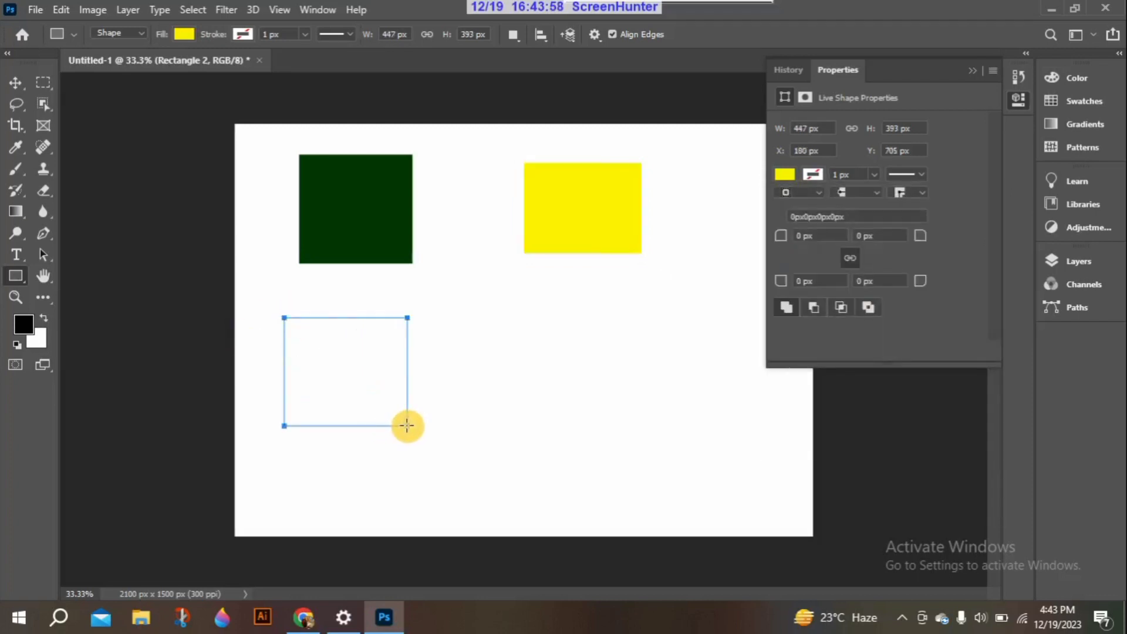
click(781, 175)
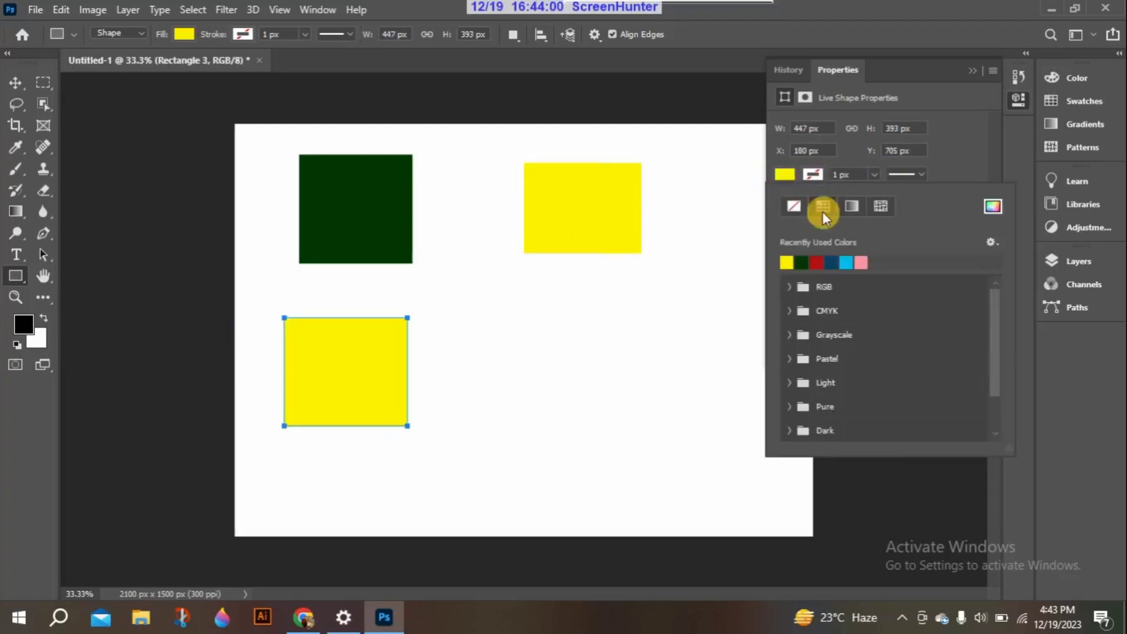
click(849, 261)
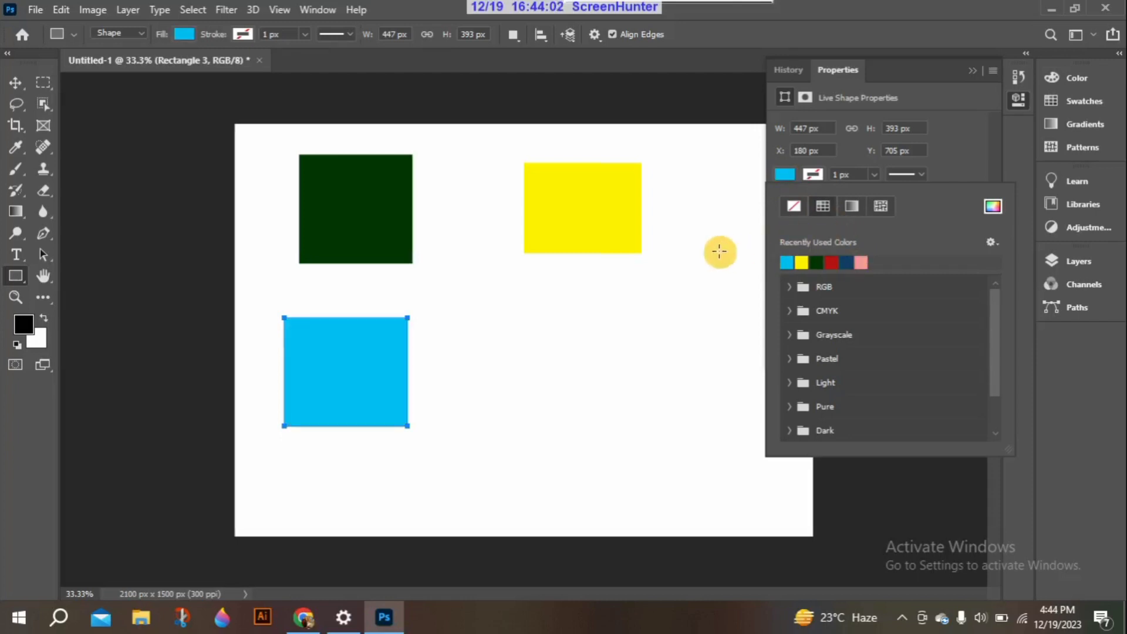
- Draw a fourth rectangle about 459 x 369 px below the yellow one and fill it red
drag(500, 302, 628, 405)
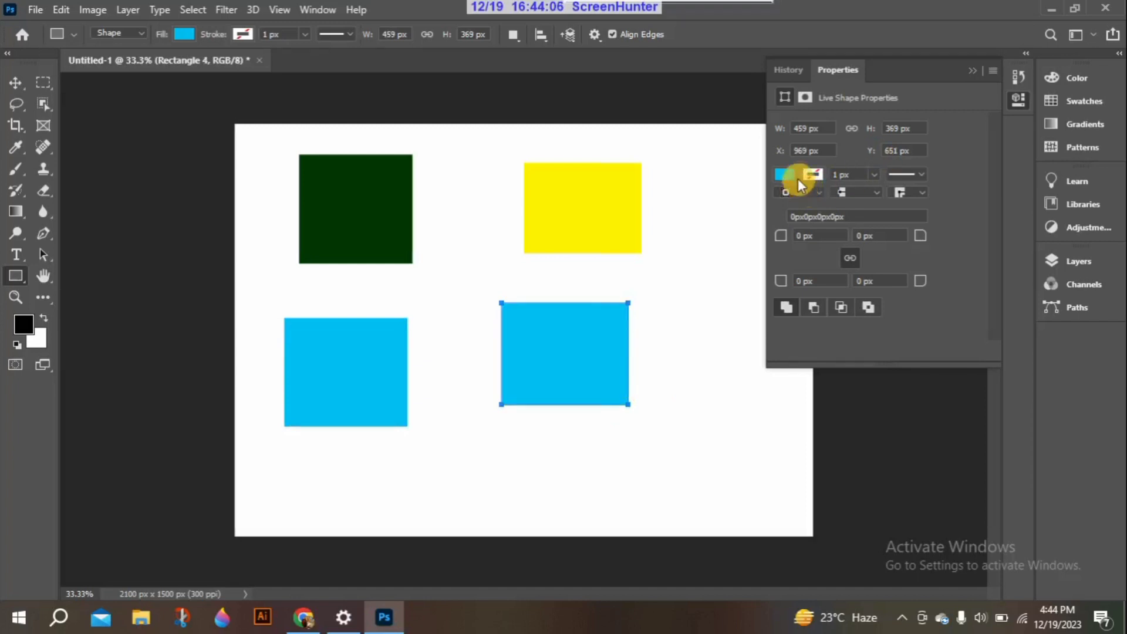
click(785, 175)
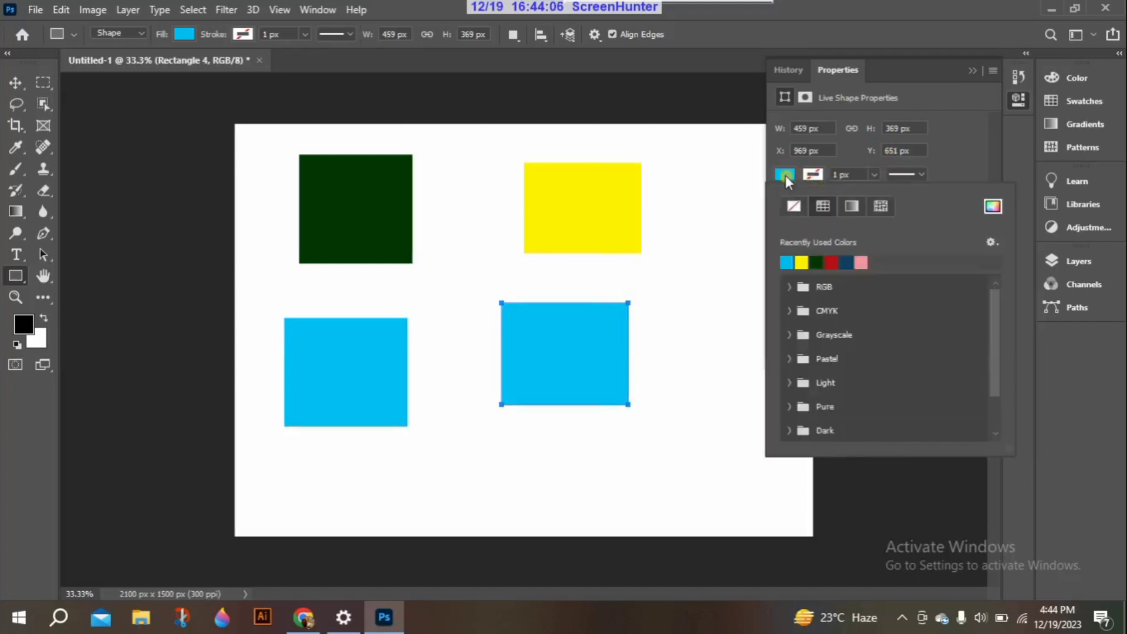
click(830, 262)
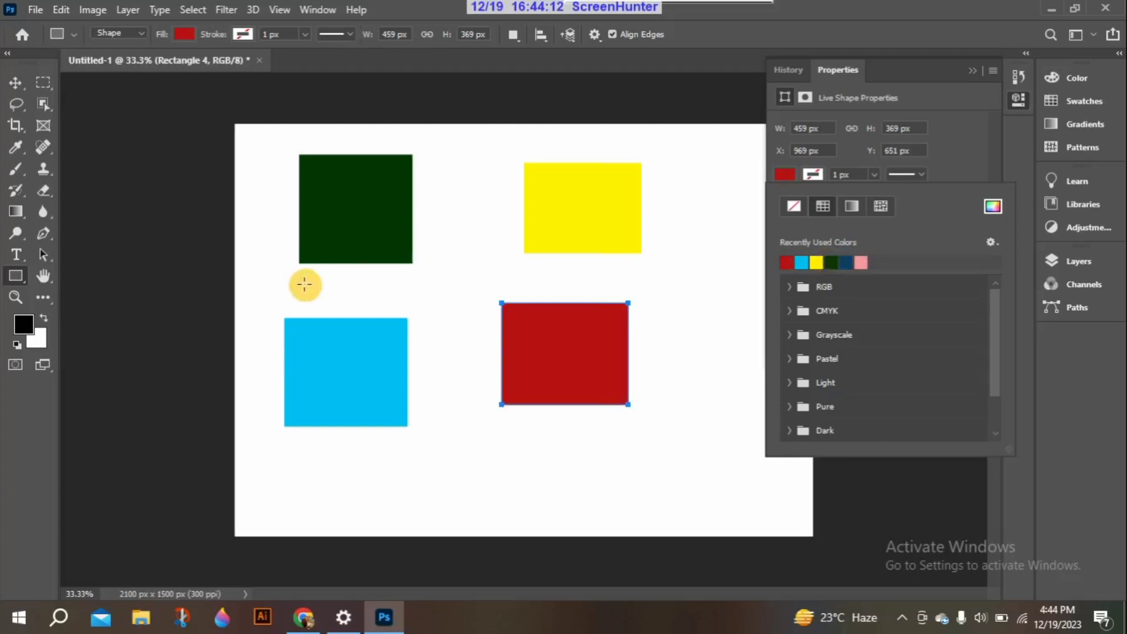
click(179, 227)
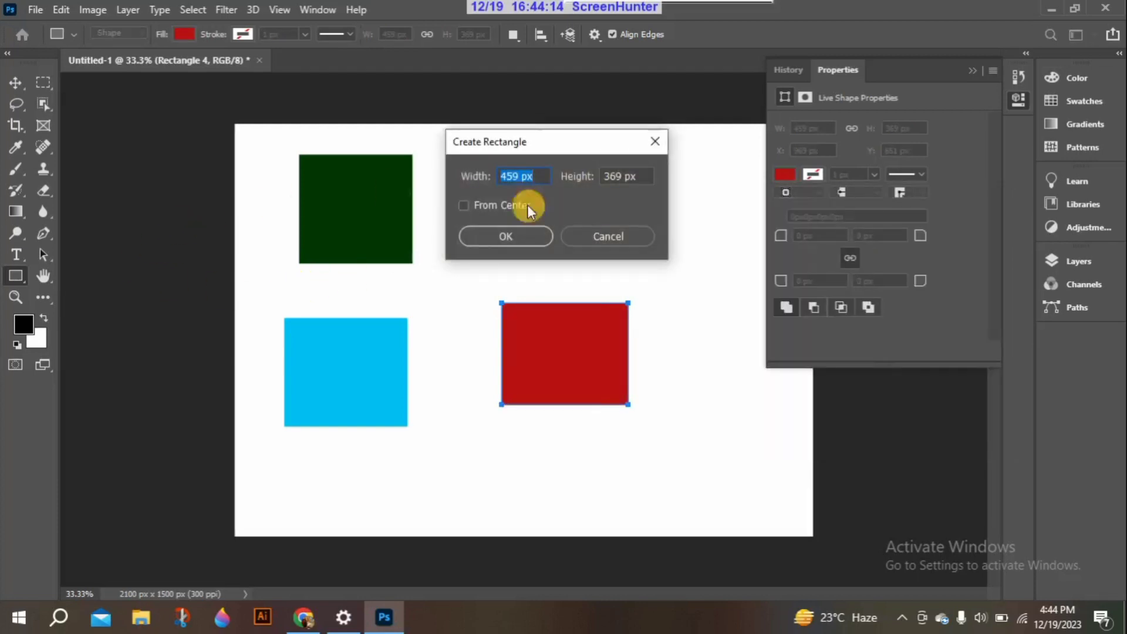
click(609, 237)
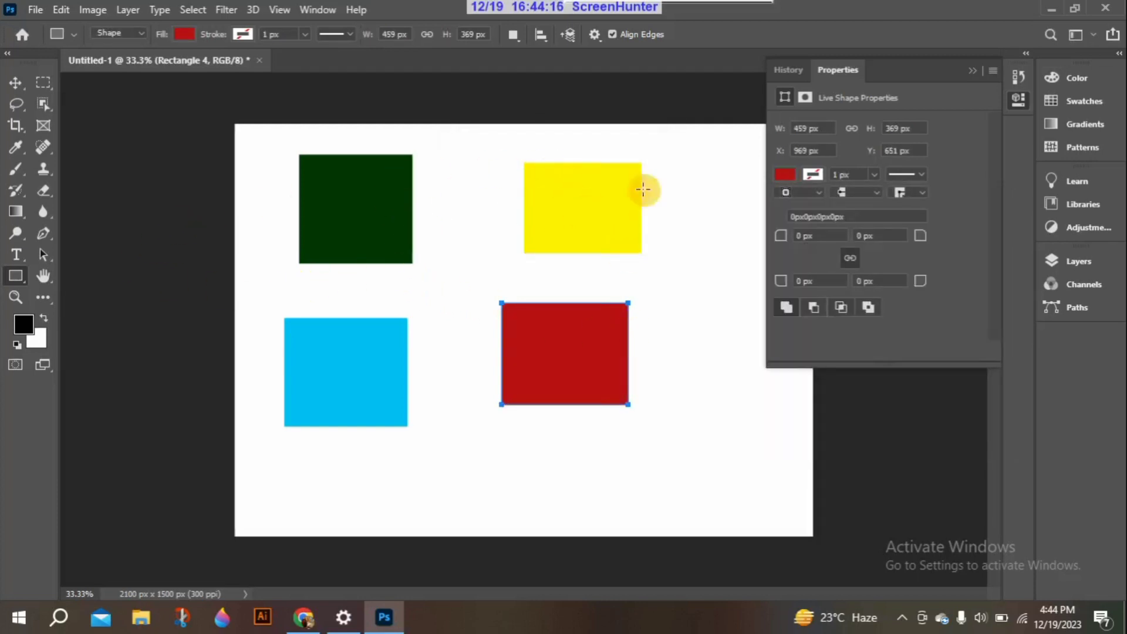
- Collapse the Properties panel and move the Layers panel into the narrow dock with History and Properties
double_click(970, 68)
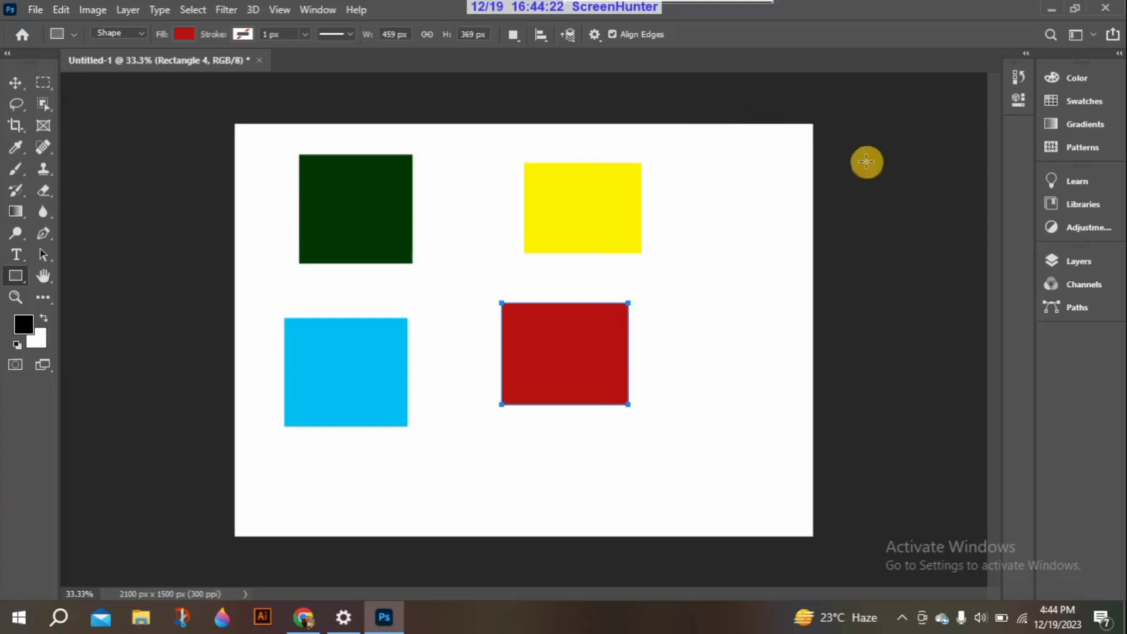
click(1120, 56)
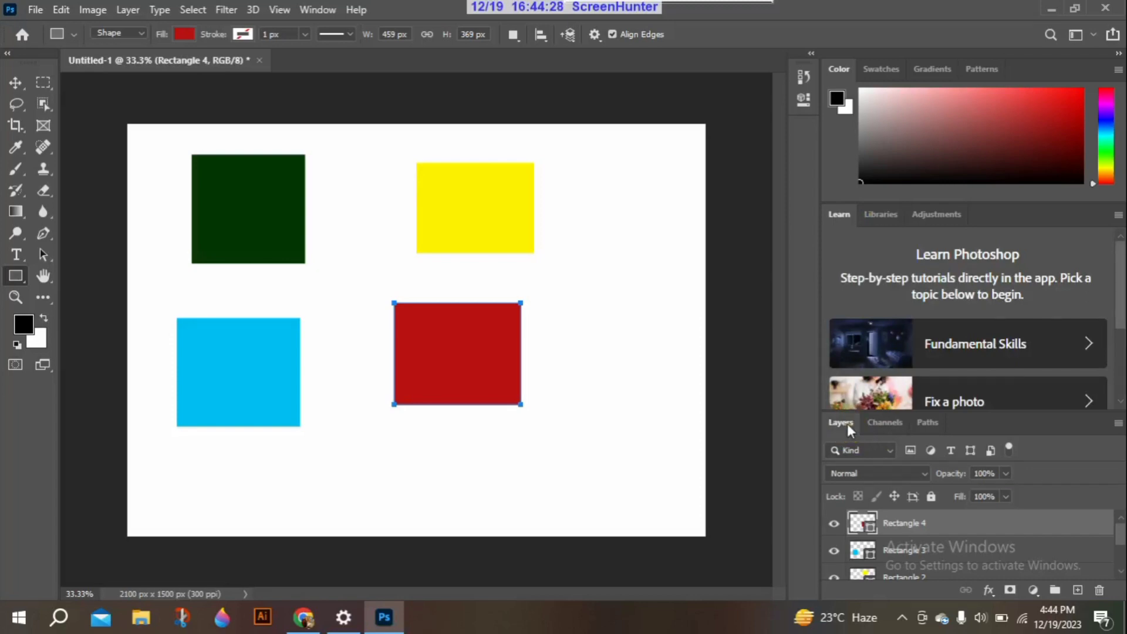
drag(848, 424, 812, 128)
click(1119, 54)
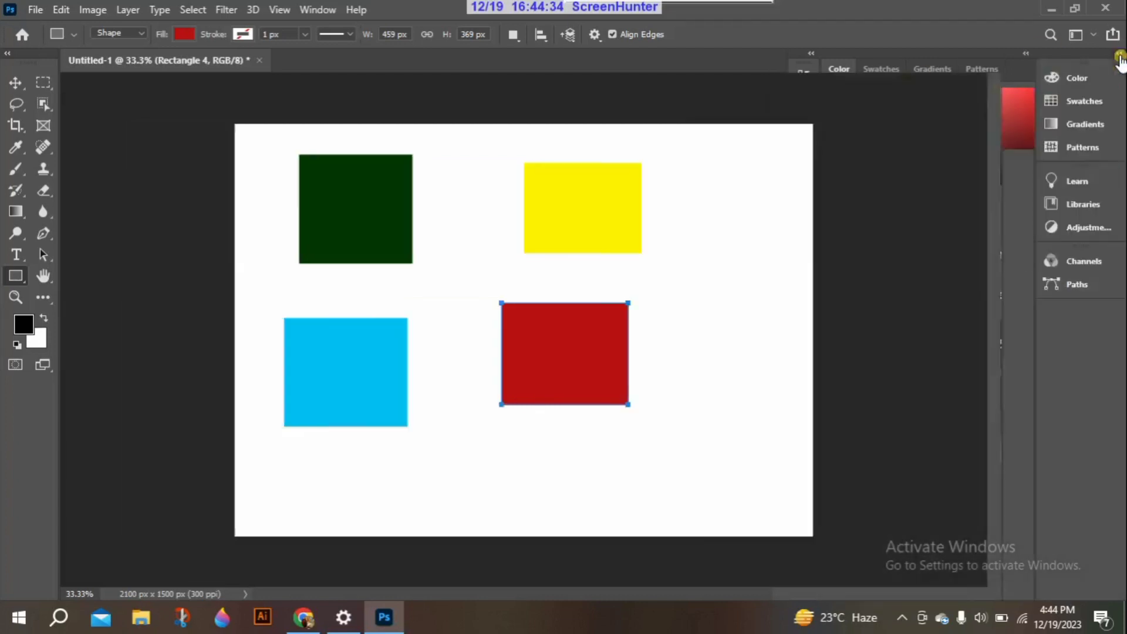
click(1020, 134)
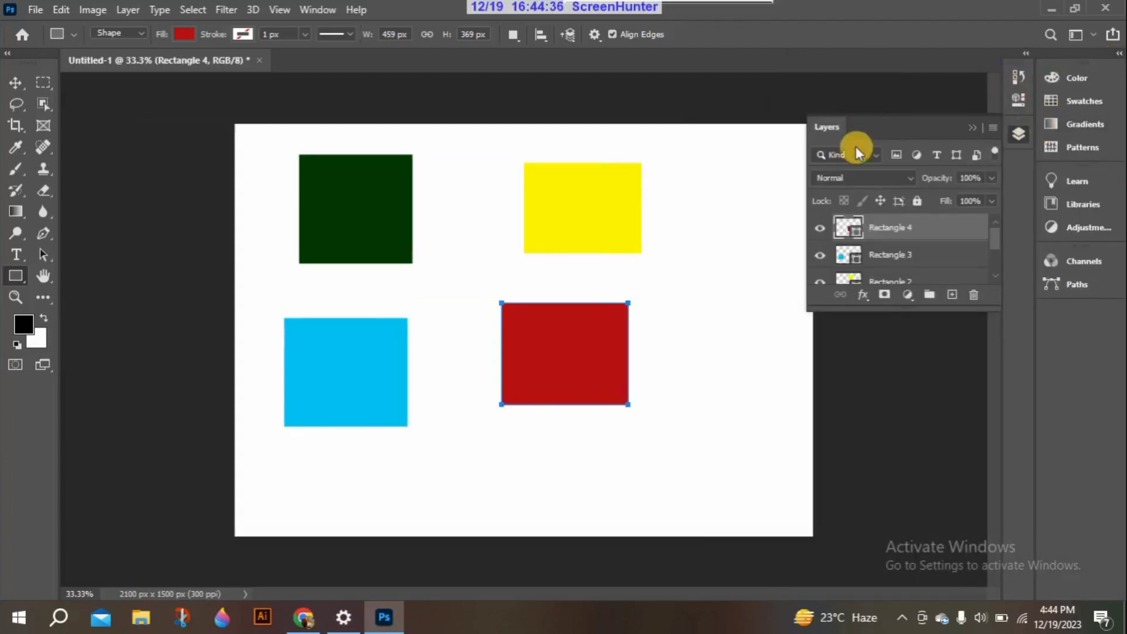
click(975, 124)
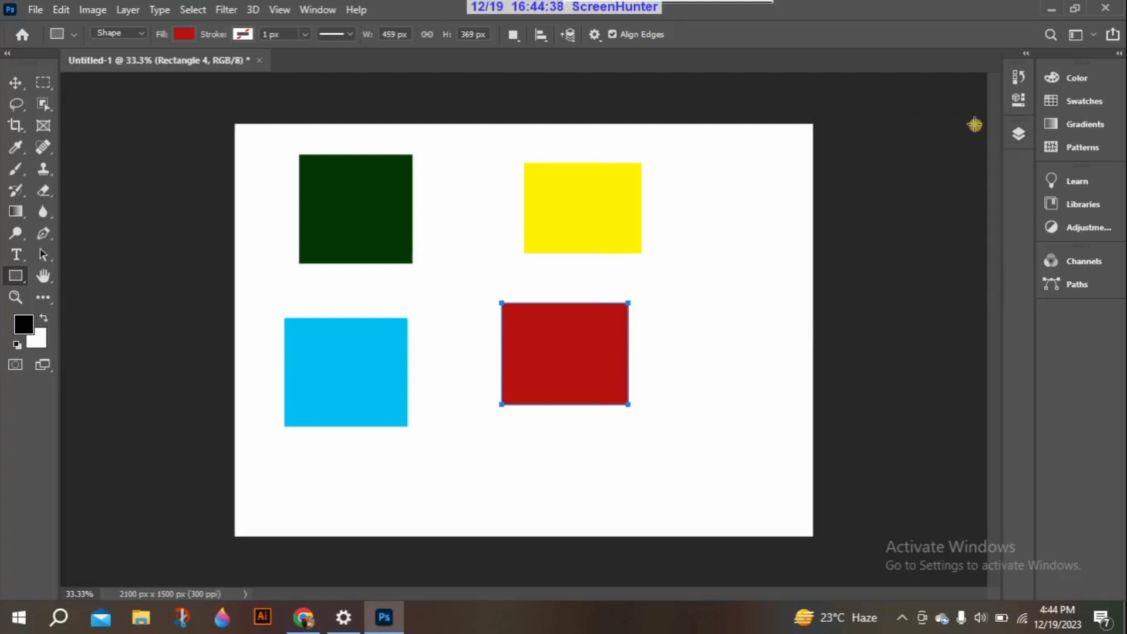
- Expand the Layers panel and lengthen it to fit all four rectangle layers and the Background
click(1020, 134)
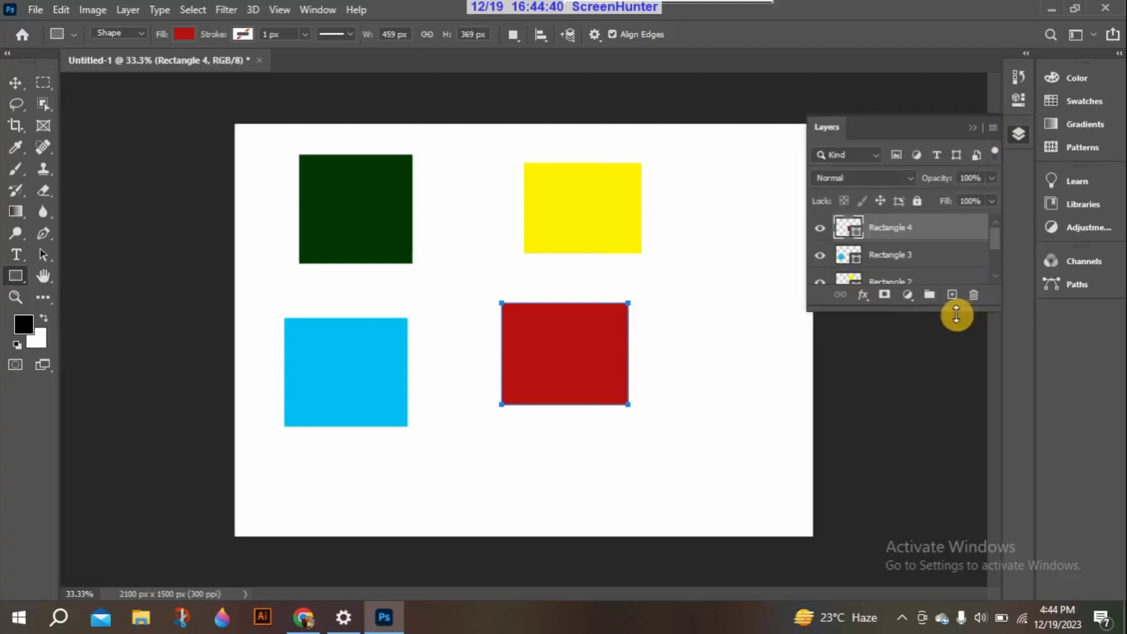
drag(956, 315, 966, 529)
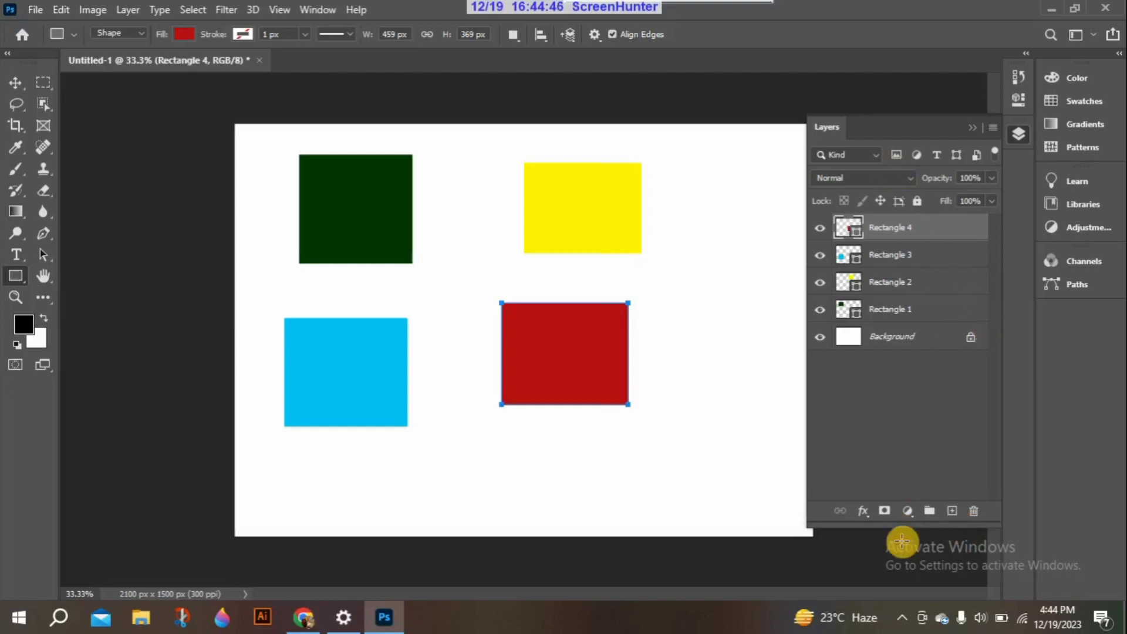
drag(902, 532, 898, 464)
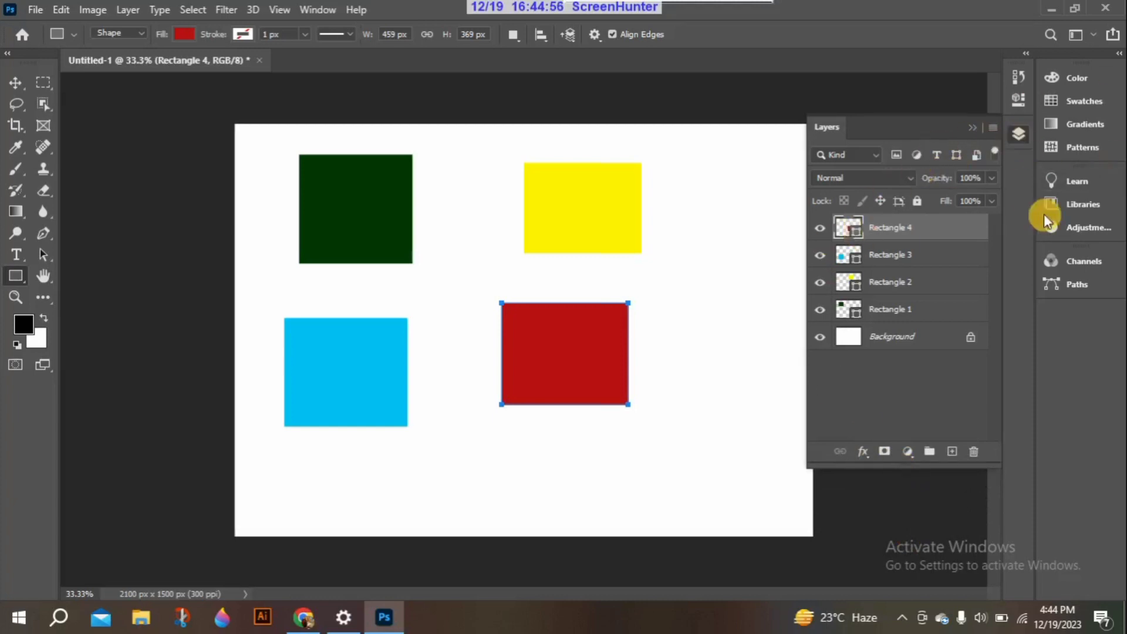
click(317, 10)
click(376, 356)
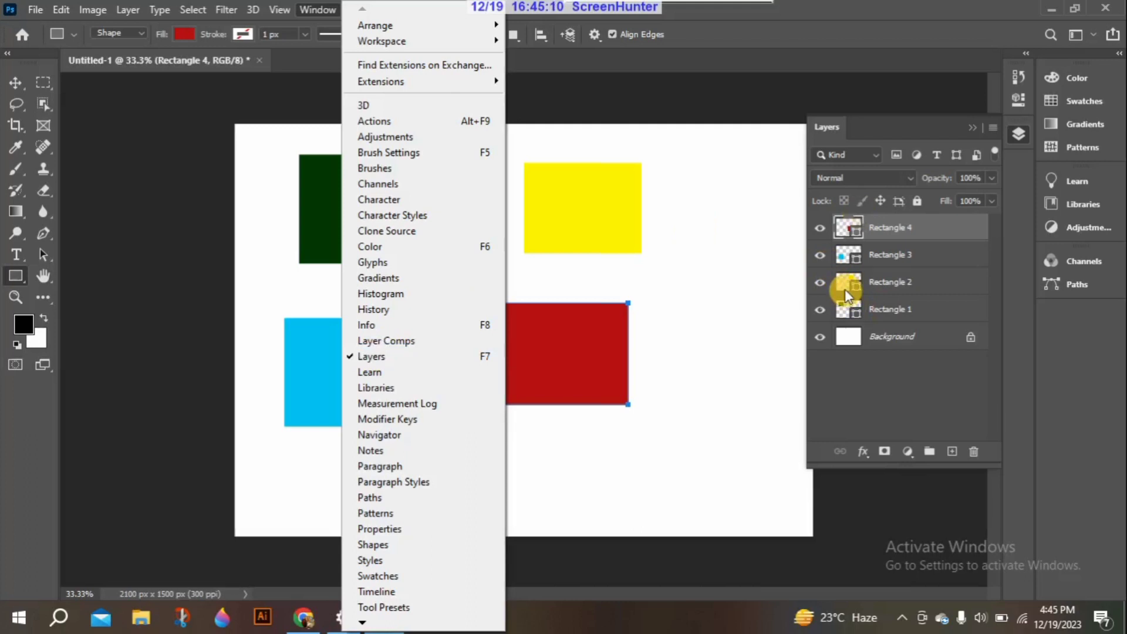
click(756, 395)
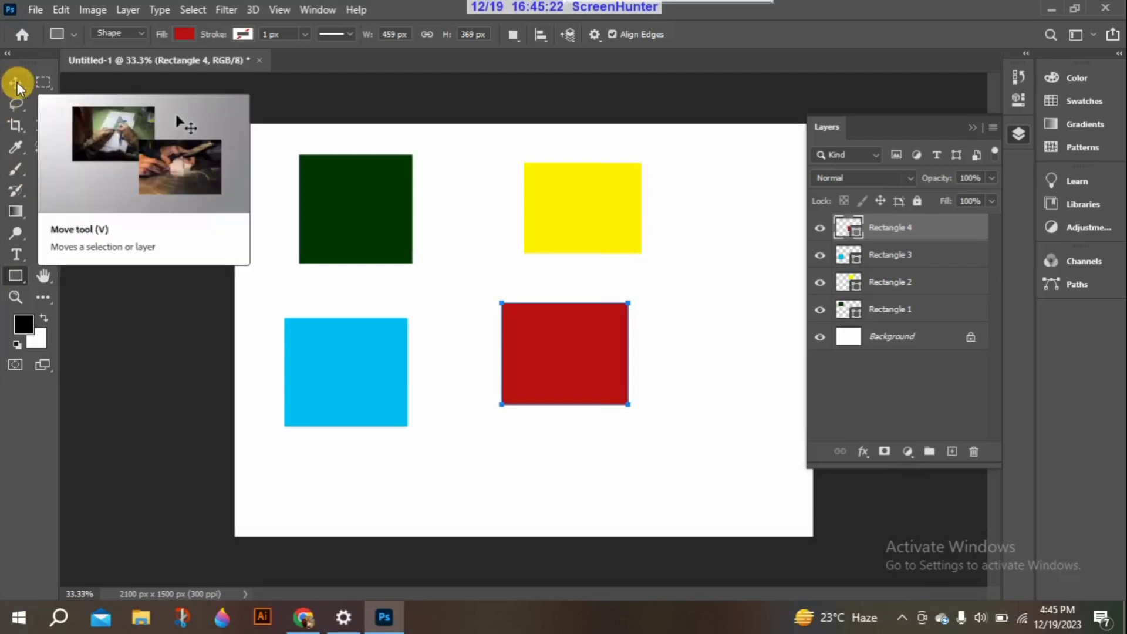
- Activate the Move tool and shift the green rectangle slightly down and to the left
click(16, 82)
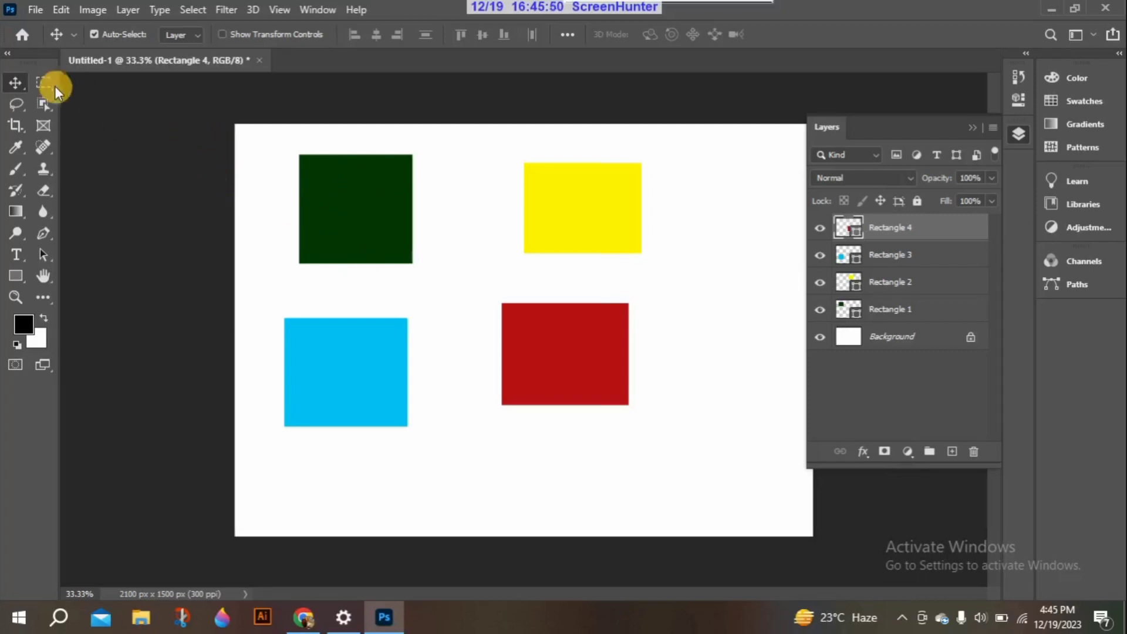
right_click(14, 88)
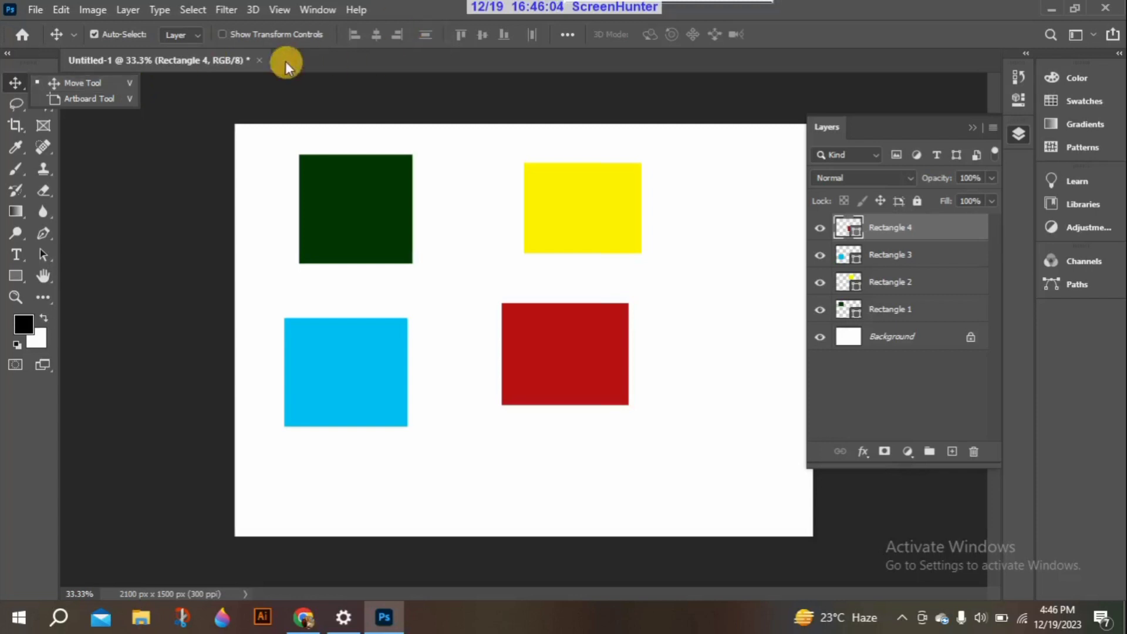
click(23, 87)
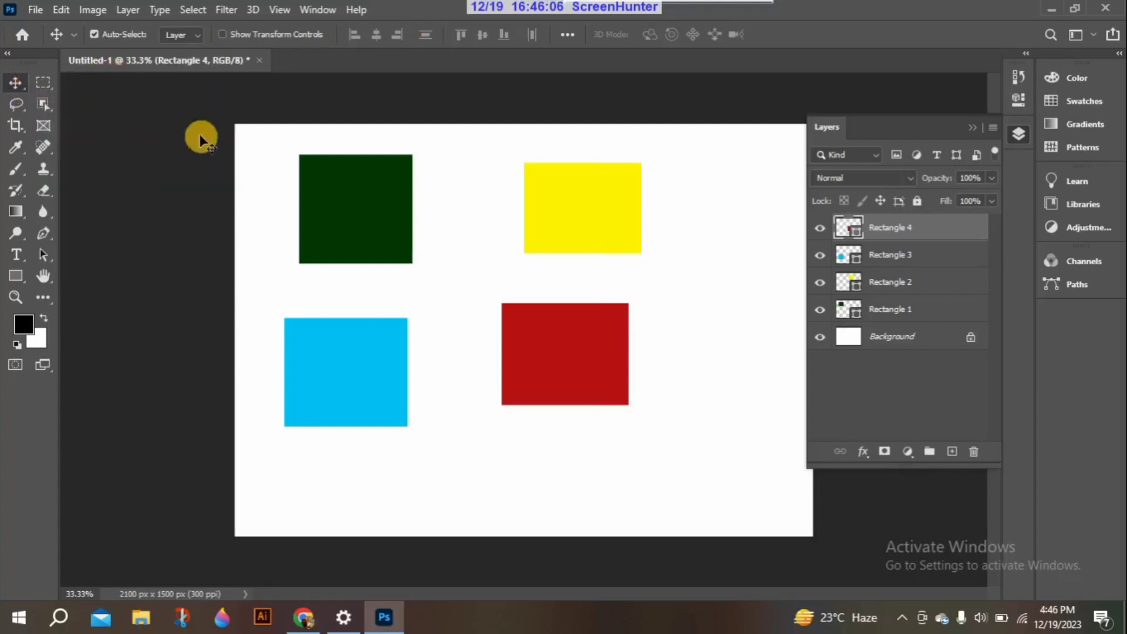
mouse_move(343, 192)
mouse_down()
mouse_move(389, 192)
mouse_move(330, 192)
mouse_move(338, 200)
mouse_up()
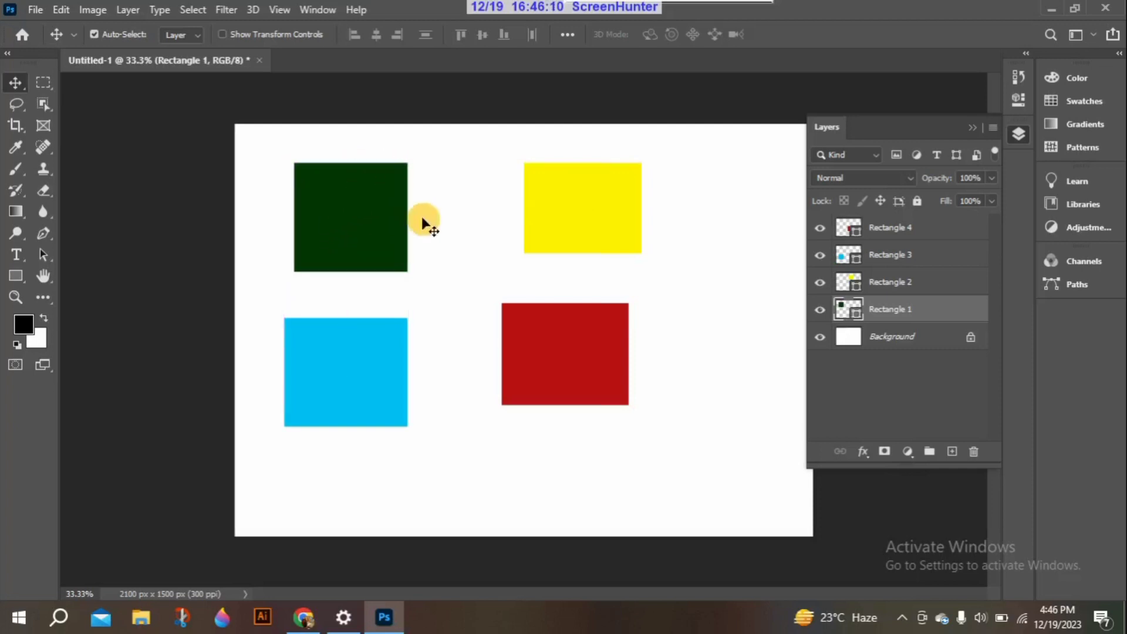
- Set the Move tool's selection mode to Group with Auto-Select off, and shift the selected green rectangle slightly right
click(197, 36)
click(189, 50)
drag(586, 204, 612, 201)
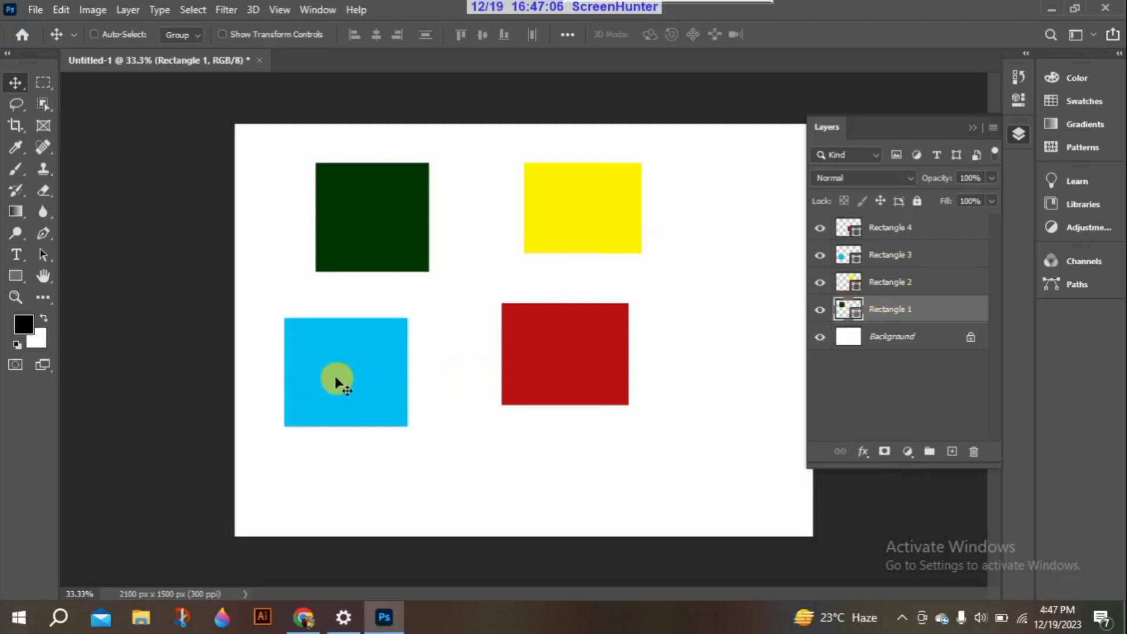
- Move the light blue rectangle slightly down and right through its Rectangle 3 layer, and switch that layer's visibility off and on
click(909, 257)
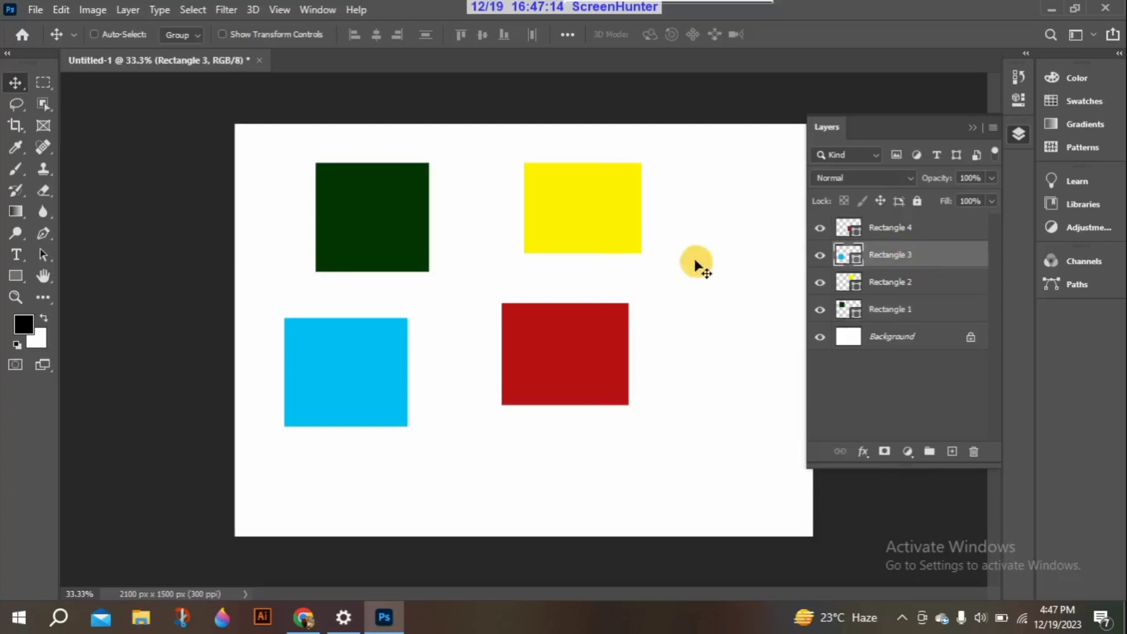
drag(385, 353, 383, 380)
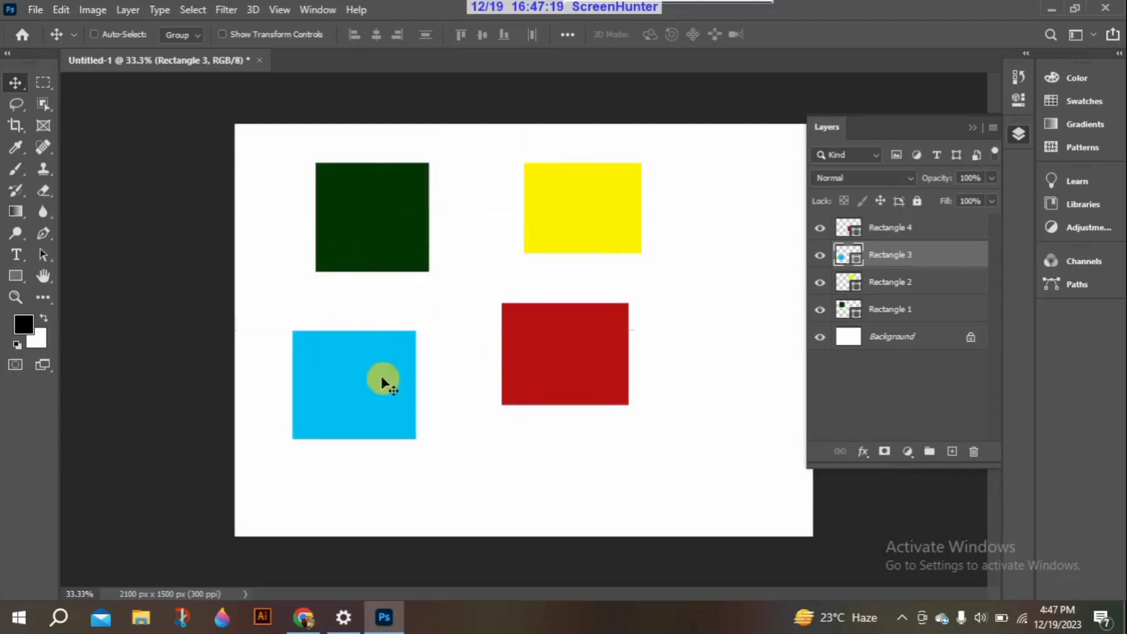
click(821, 255)
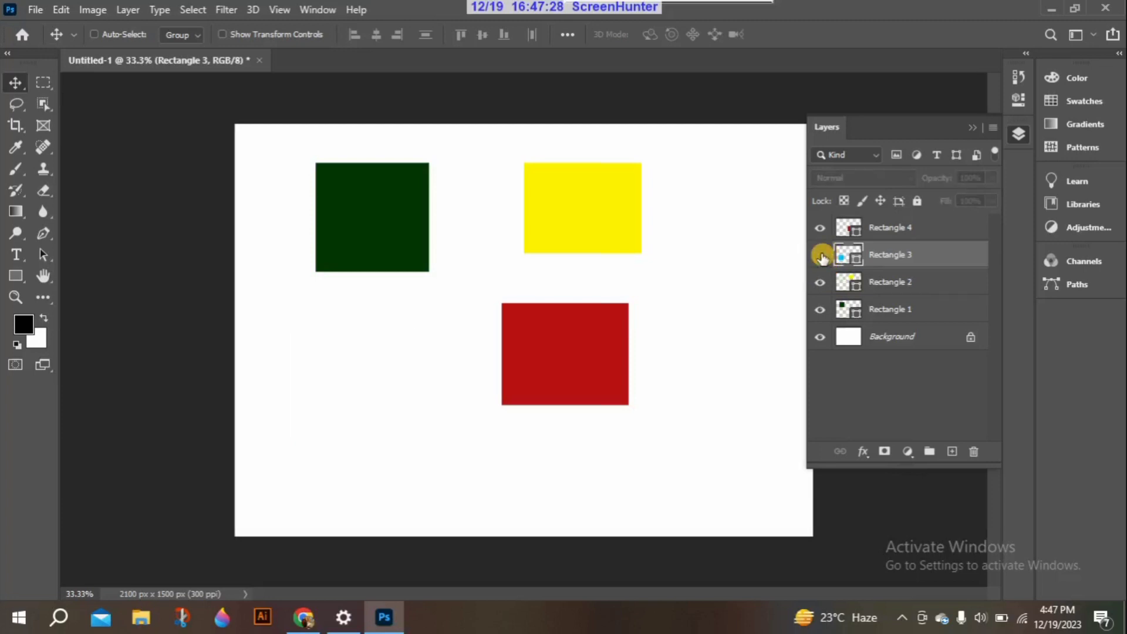
click(822, 256)
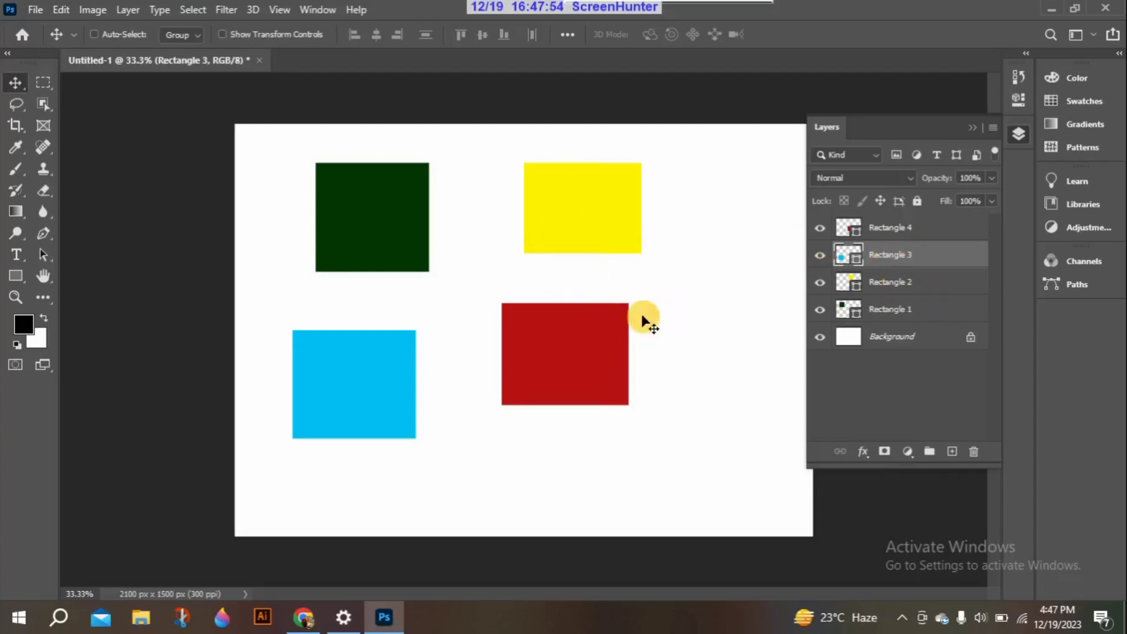
- Move the red rectangle right and down via layer Rectangle 4, and the yellow one right and down via layer Rectangle 2
click(915, 229)
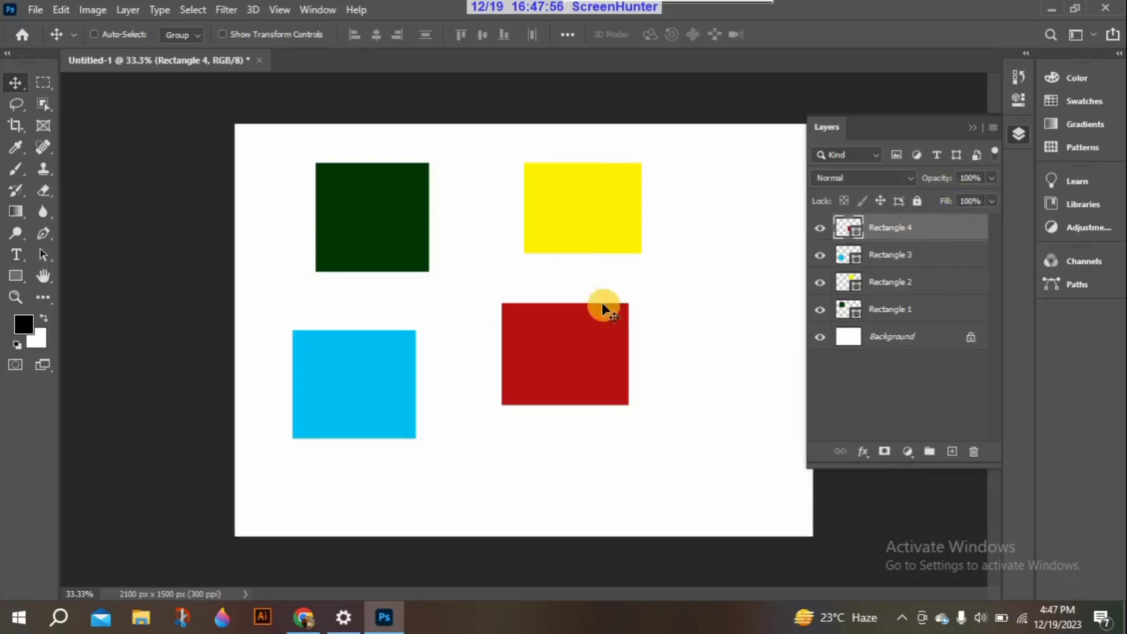
drag(601, 301, 659, 373)
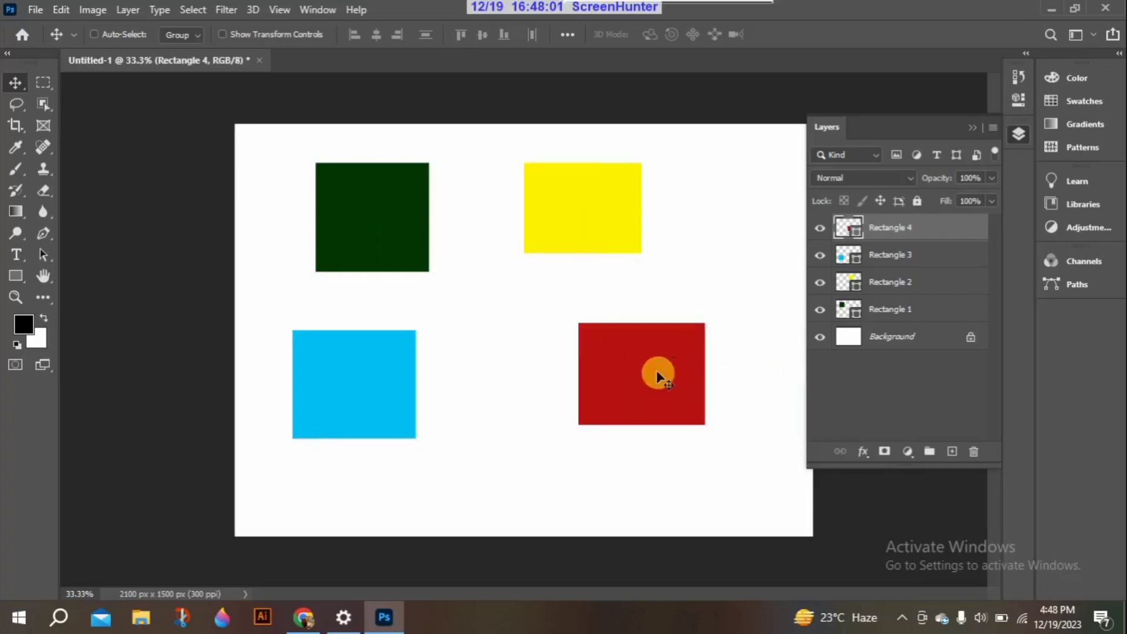
click(896, 288)
mouse_move(578, 199)
mouse_down()
mouse_move(682, 216)
mouse_move(558, 125)
mouse_move(449, 205)
mouse_move(346, 236)
mouse_move(589, 198)
mouse_up()
drag(354, 224, 386, 228)
drag(327, 428, 294, 509)
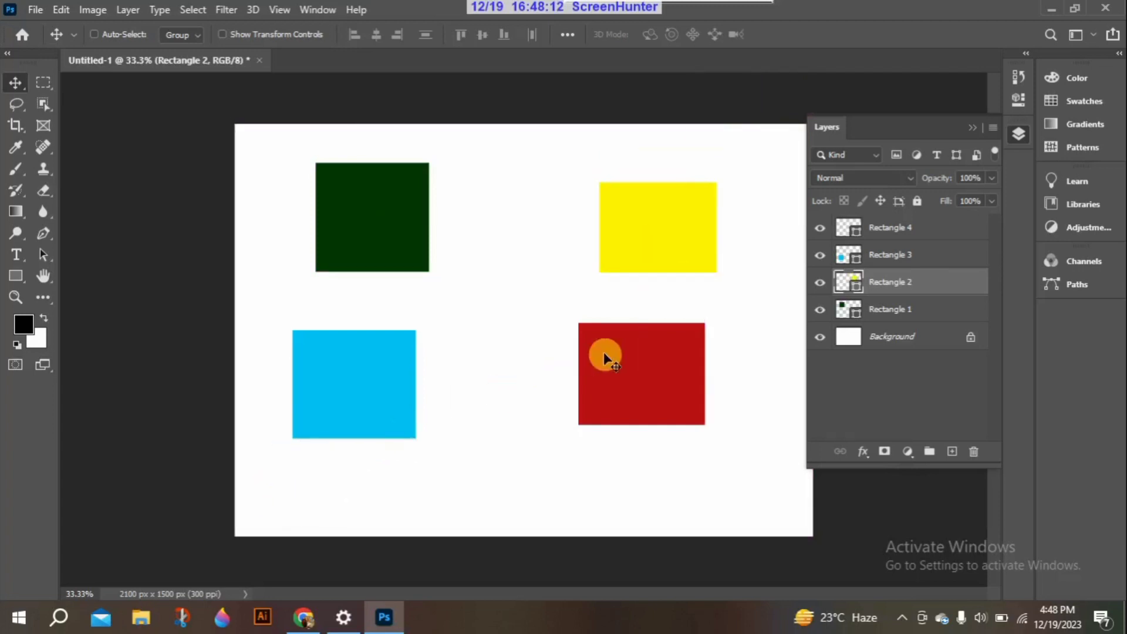
- Select layer Rectangle 1 and reposition the green rectangle several times, ending just above the light blue one
click(876, 311)
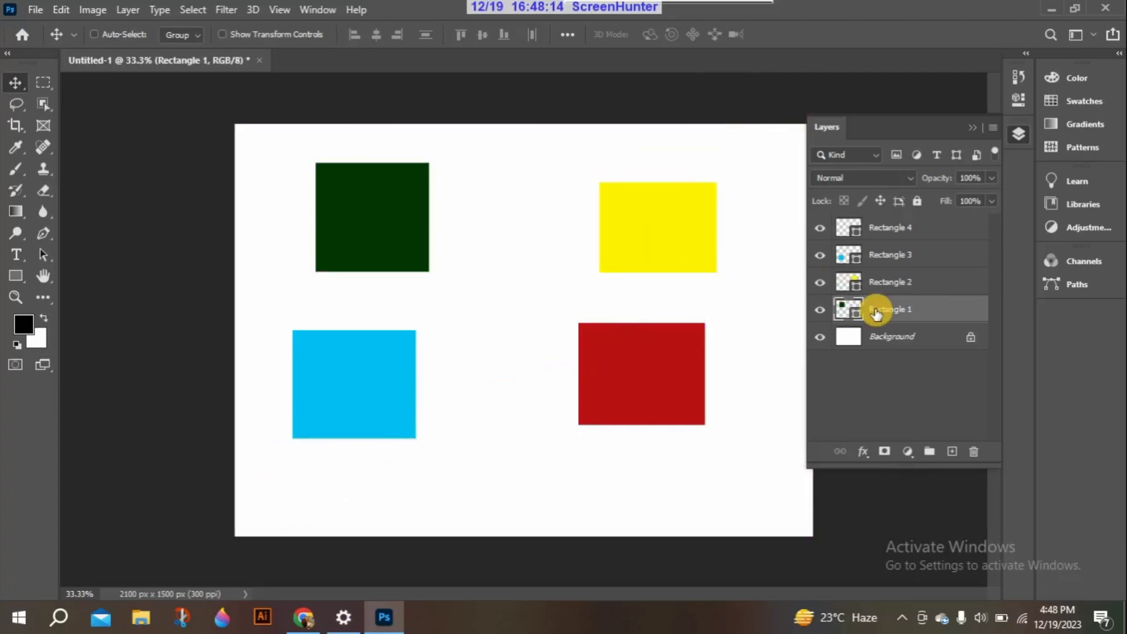
drag(413, 244, 392, 254)
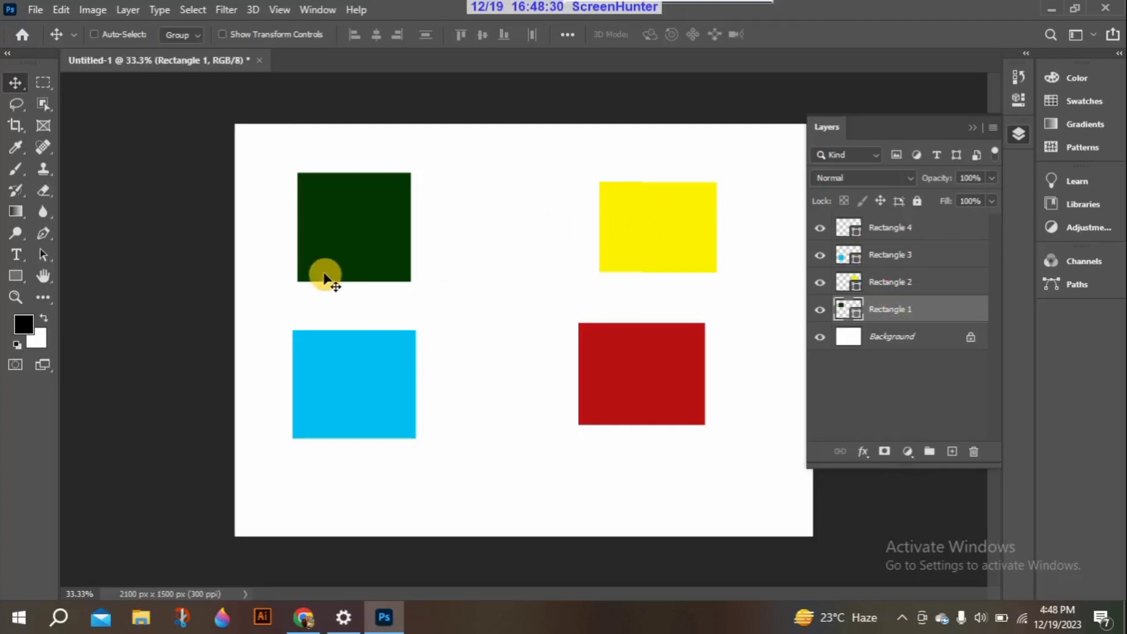
drag(364, 253, 426, 232)
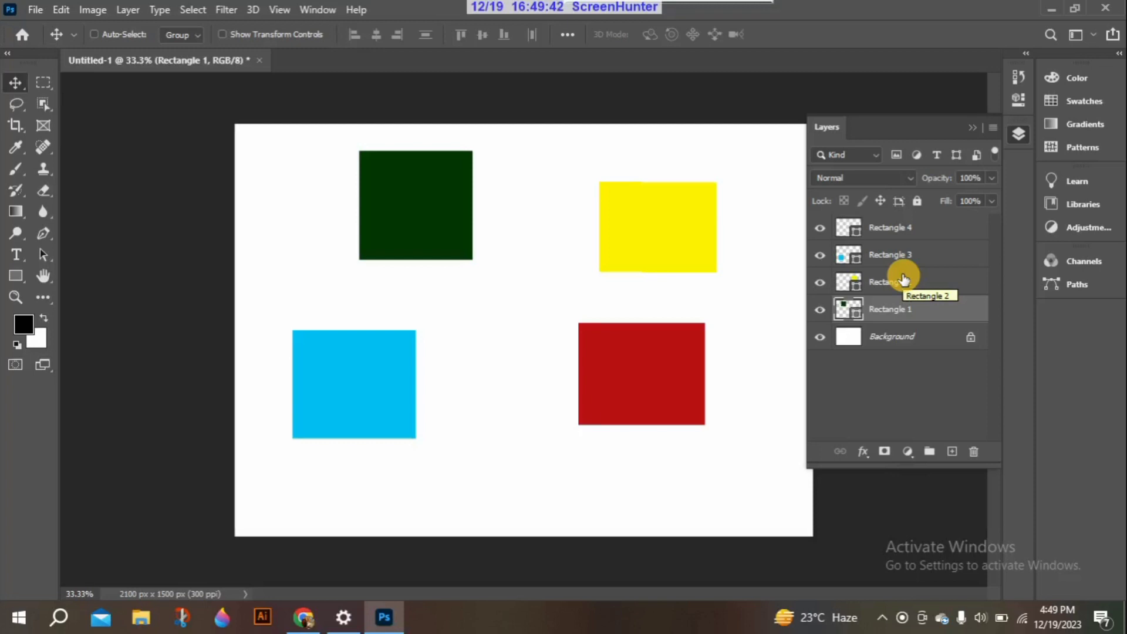
drag(620, 218, 587, 252)
mouse_move(654, 235)
mouse_down()
mouse_move(634, 247)
mouse_move(657, 223)
mouse_up()
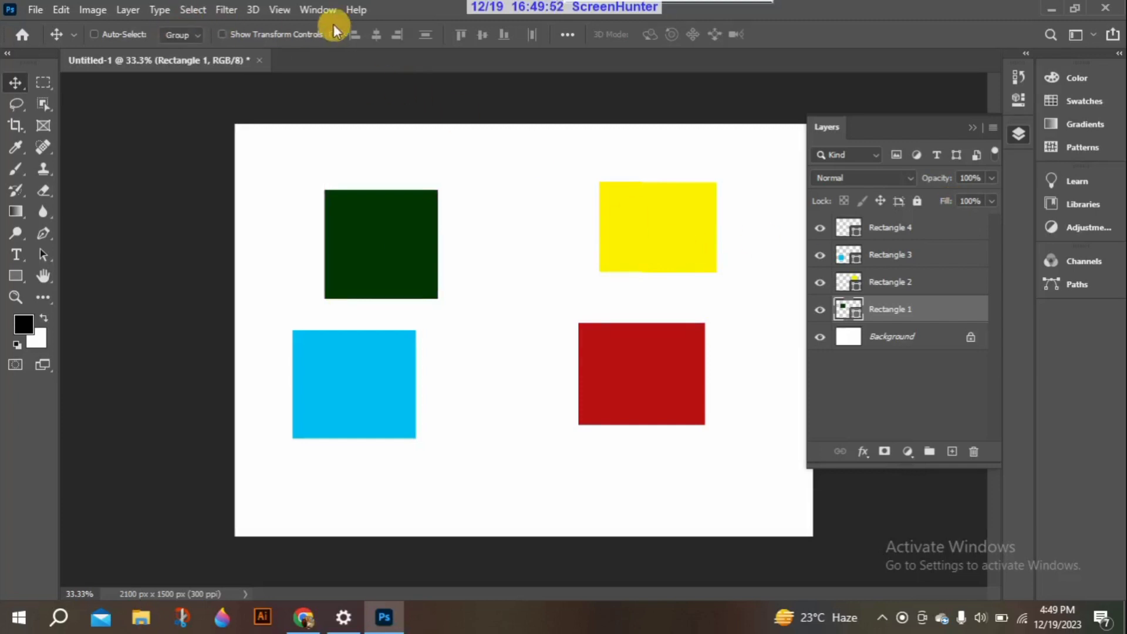
- Turn on Auto-Select for the Move tool and set it to Layer
click(107, 34)
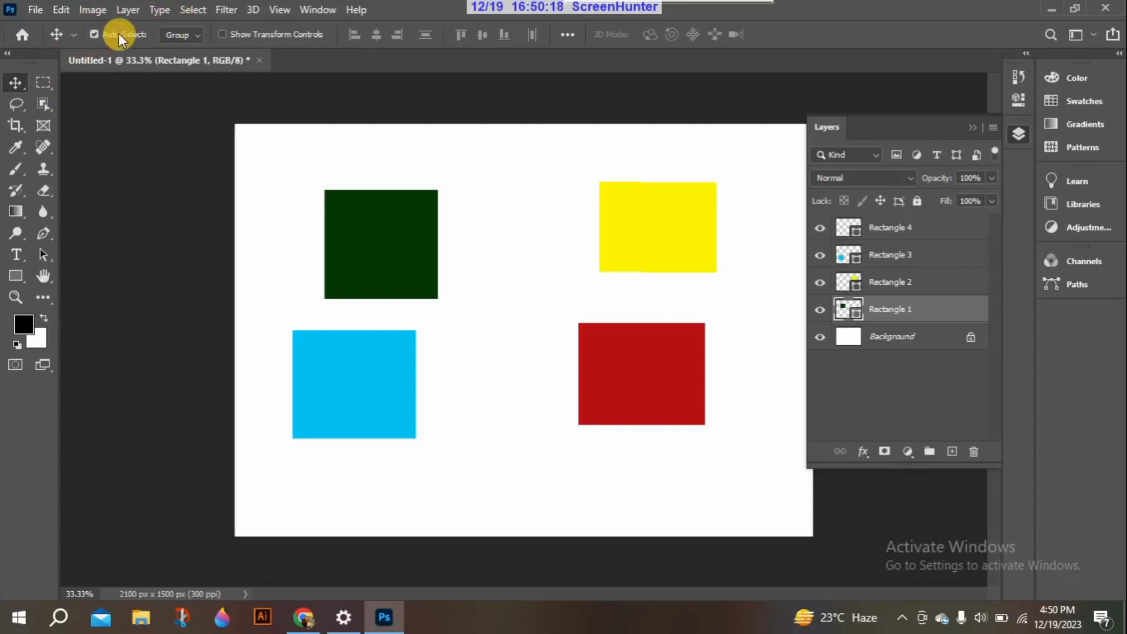
click(199, 36)
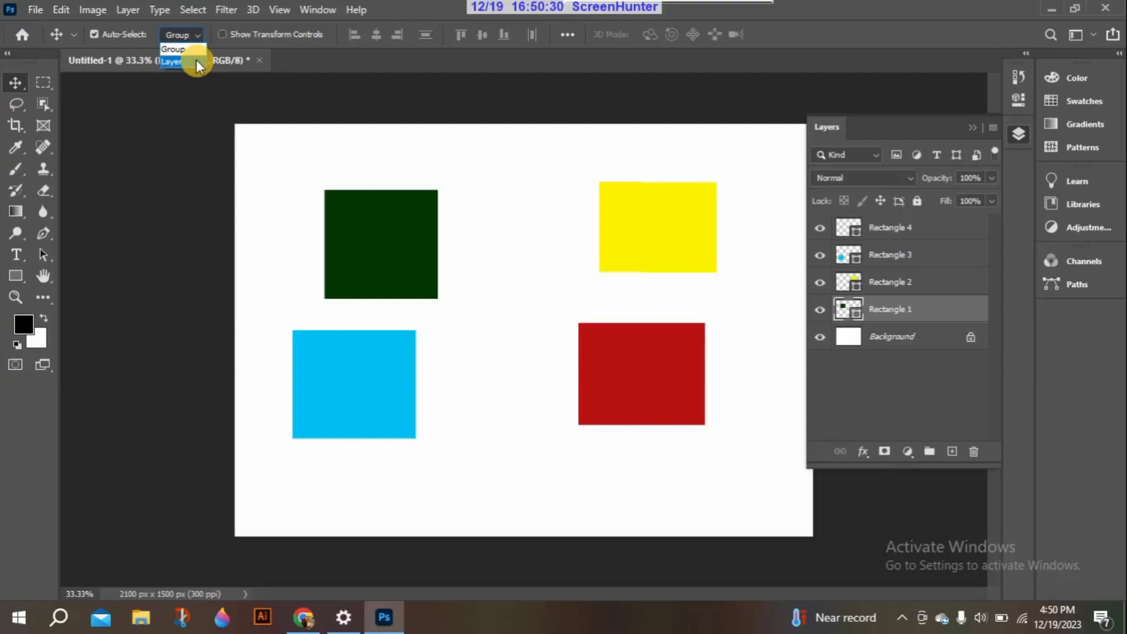
click(196, 61)
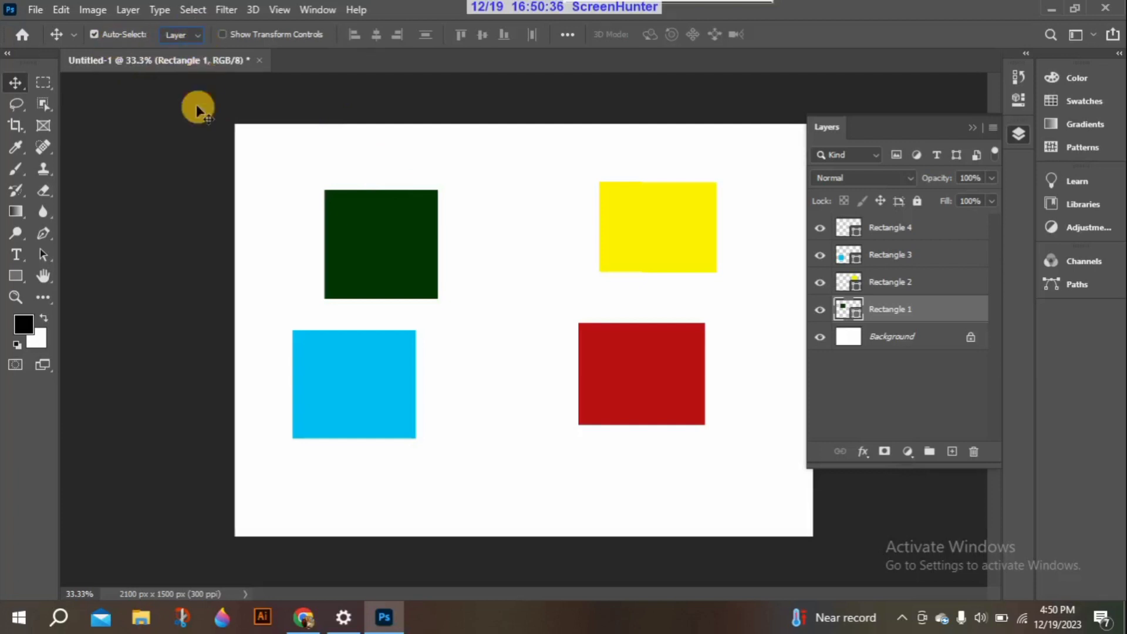
- Move green up about 64 px, yellow left and down, red up against yellow's lower-right corner, and light blue right and down
mouse_move(352, 234)
mouse_down()
mouse_move(476, 186)
mouse_move(360, 219)
mouse_up()
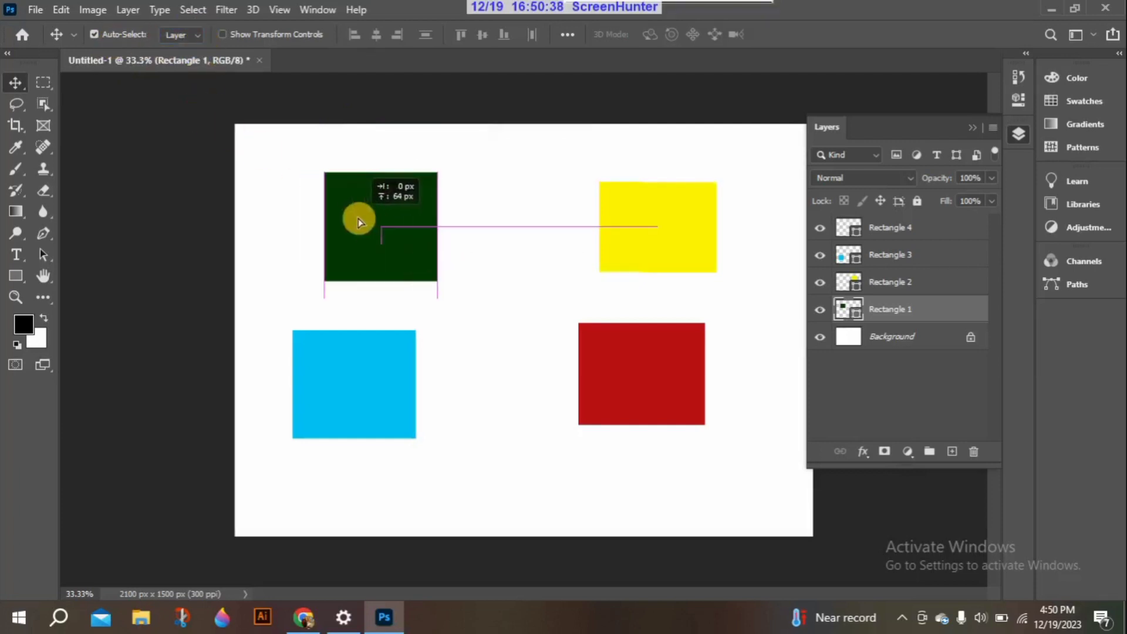
drag(604, 234, 550, 254)
drag(644, 370, 689, 360)
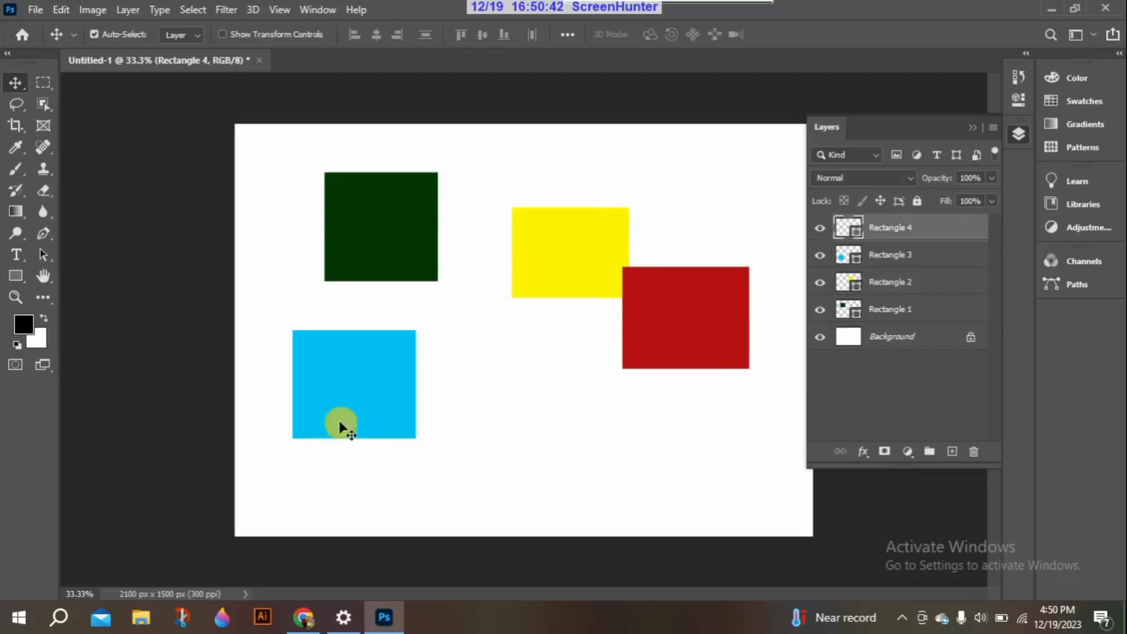
drag(361, 379, 406, 398)
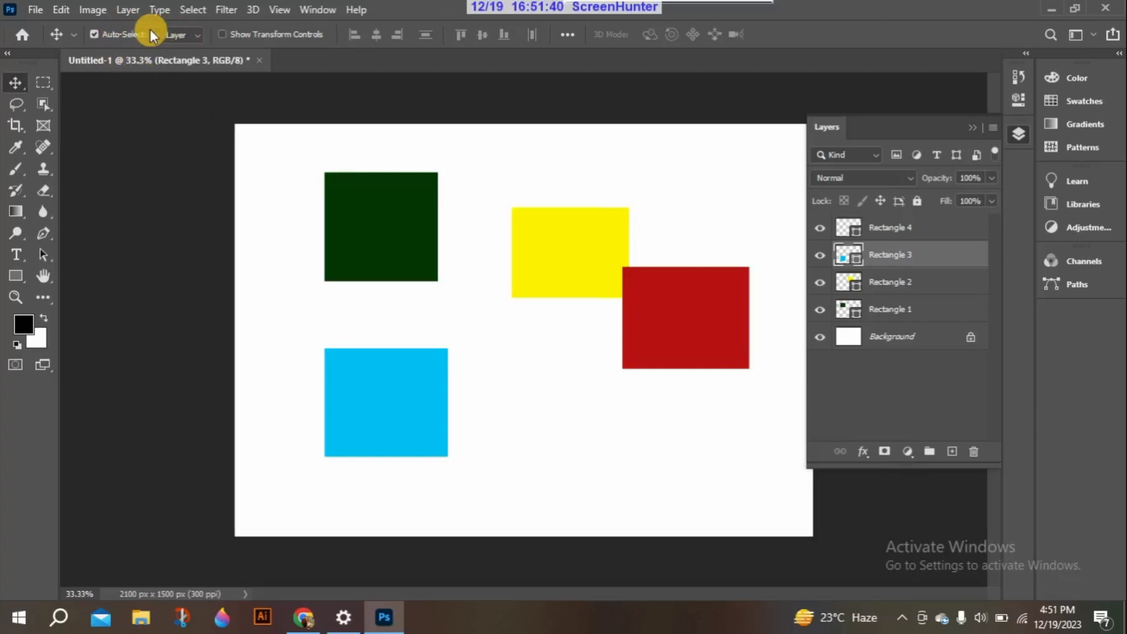
- Spread the four rectangles into two rows, with green and yellow above light blue and red
drag(384, 229, 371, 209)
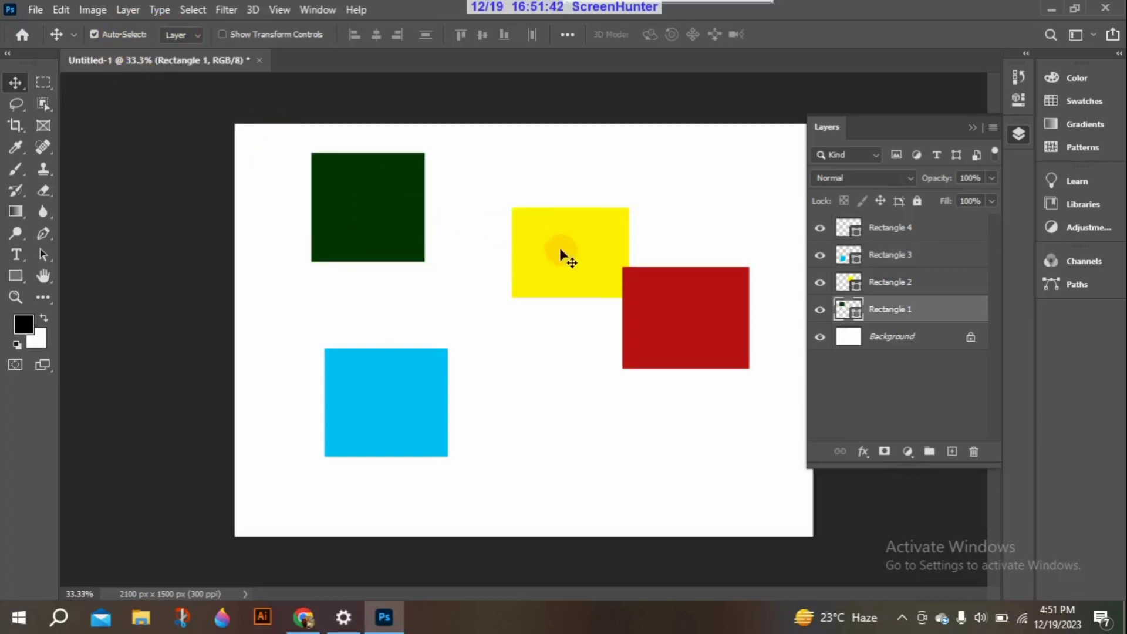
drag(558, 246, 593, 184)
drag(369, 456, 391, 435)
drag(675, 316, 630, 400)
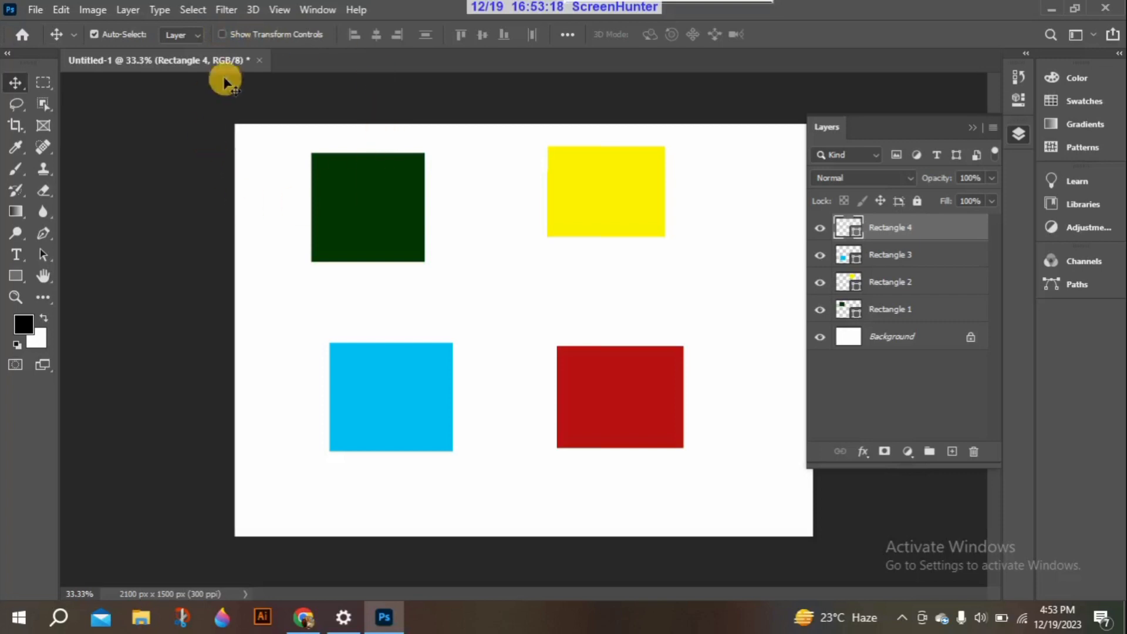
- Show the transform controls and resize the red rectangle to about 96% width and 77% height, applying the transform
click(223, 34)
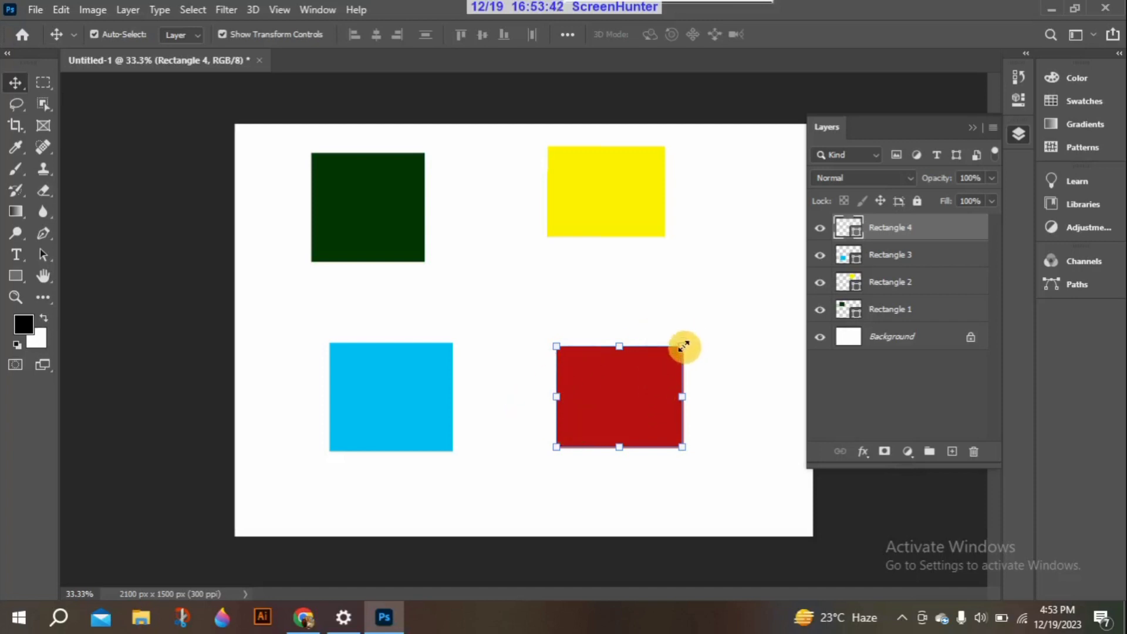
drag(684, 346, 718, 418)
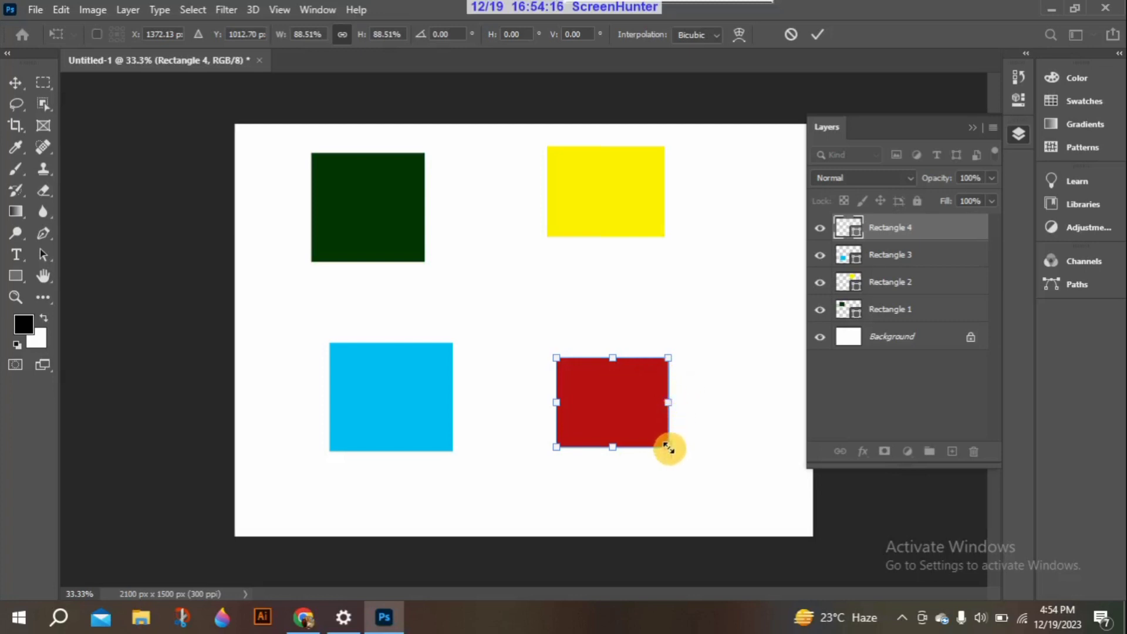
drag(669, 446, 705, 459)
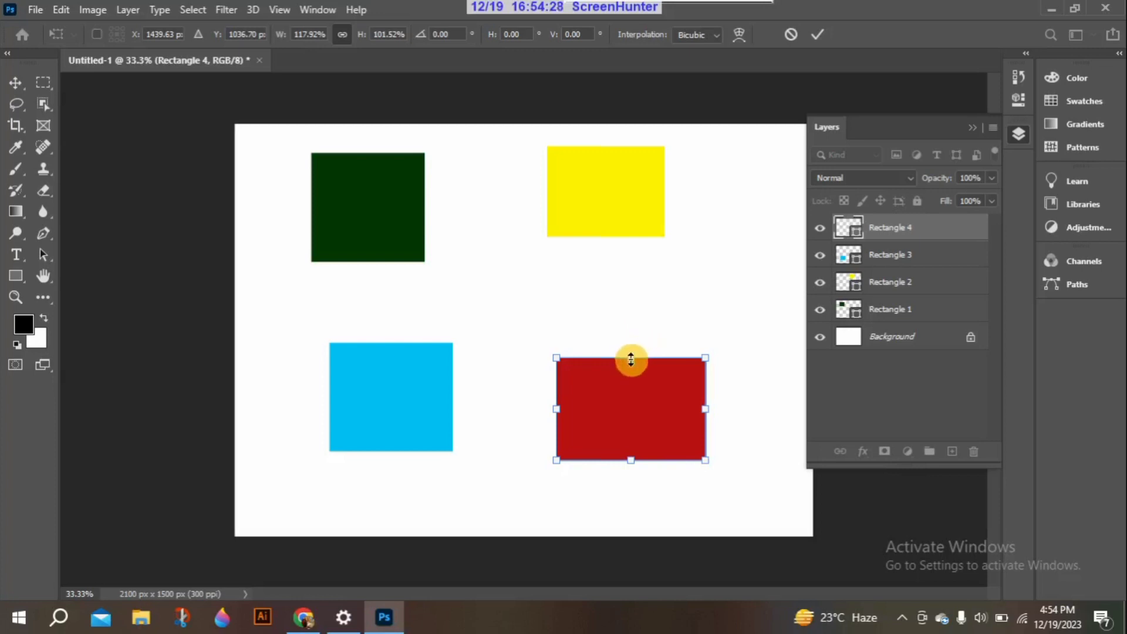
mouse_move(631, 360)
mouse_down()
mouse_move(622, 236)
mouse_move(639, 252)
mouse_move(637, 347)
mouse_up()
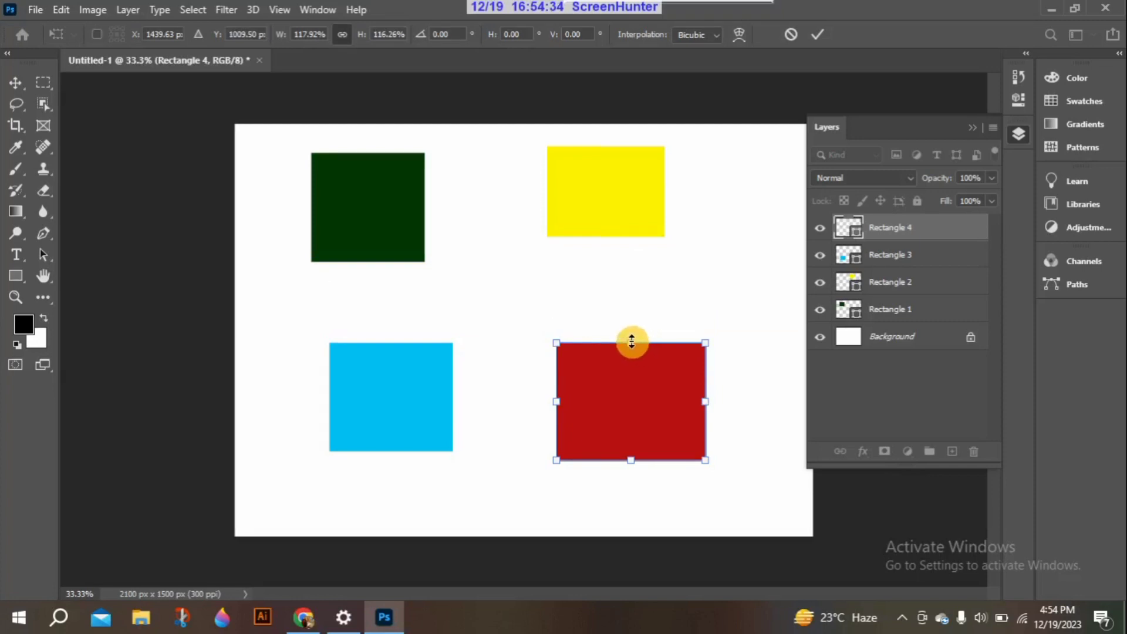
drag(629, 337, 636, 359)
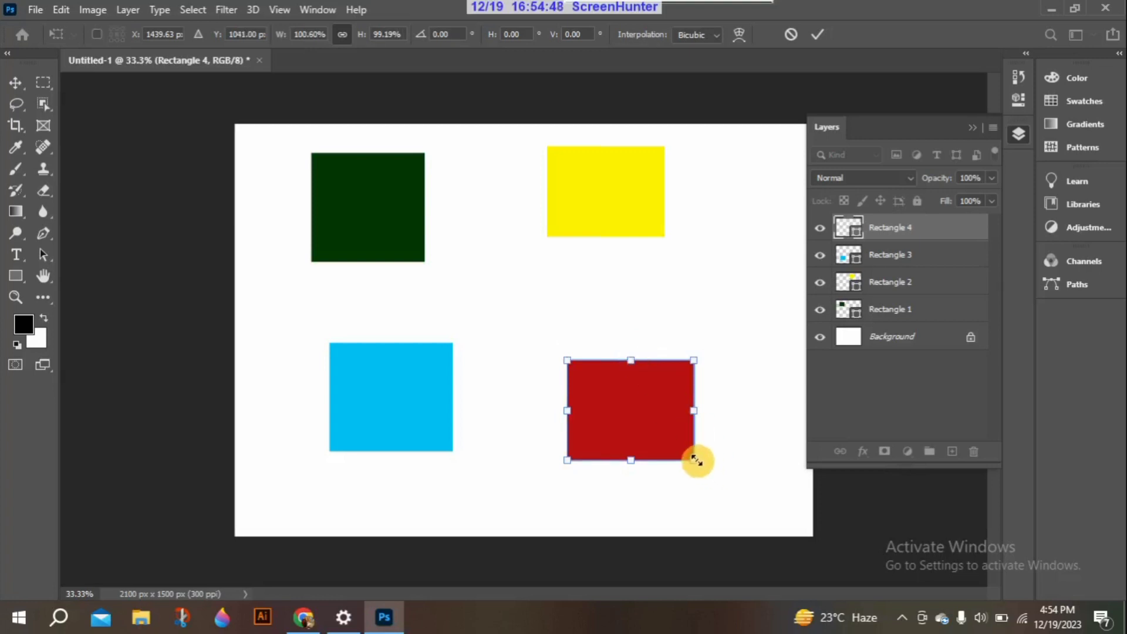
mouse_move(696, 460)
mouse_down()
mouse_move(809, 543)
mouse_move(709, 450)
mouse_up()
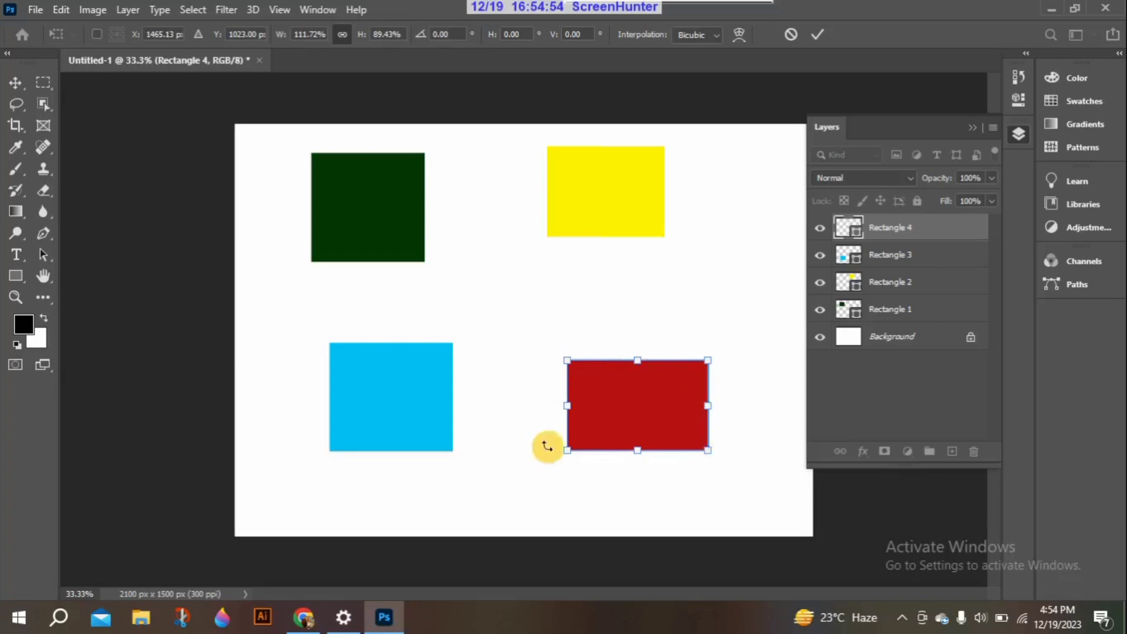
drag(567, 360, 619, 333)
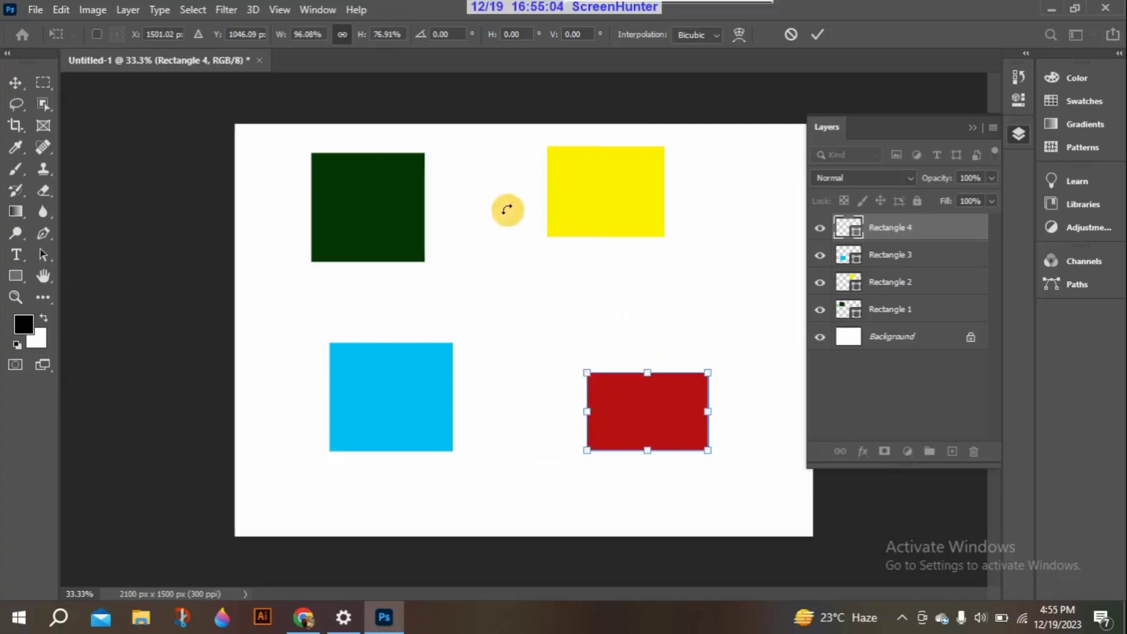
click(16, 83)
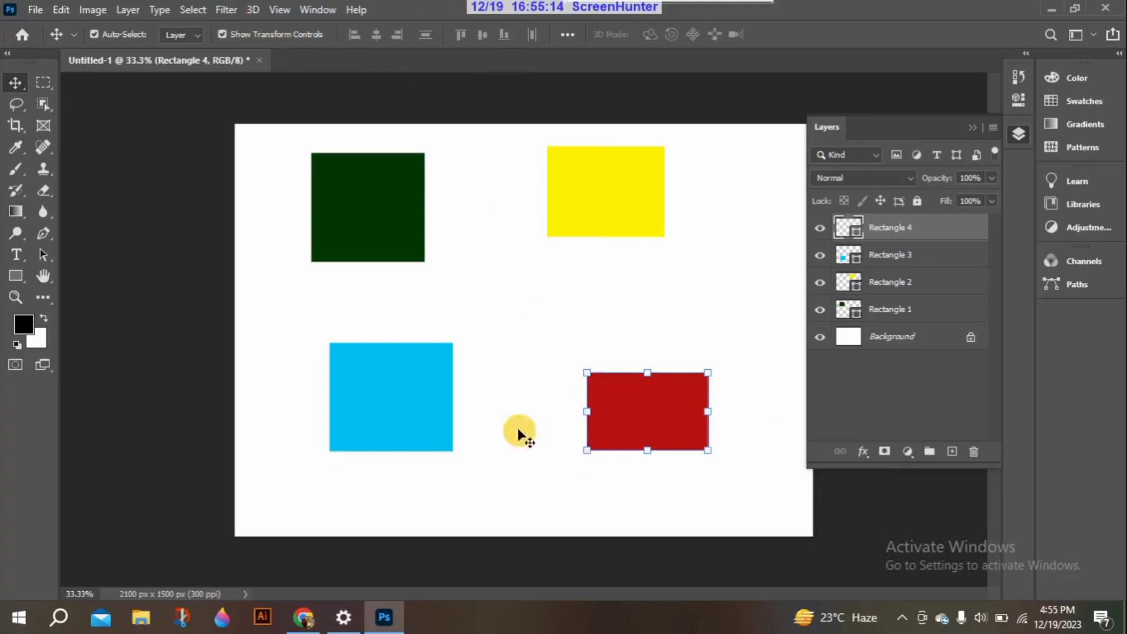
- Enlarge the red rectangle proportionally to about 159% towards the lower-left of the canvas and apply the transform
drag(588, 451, 506, 484)
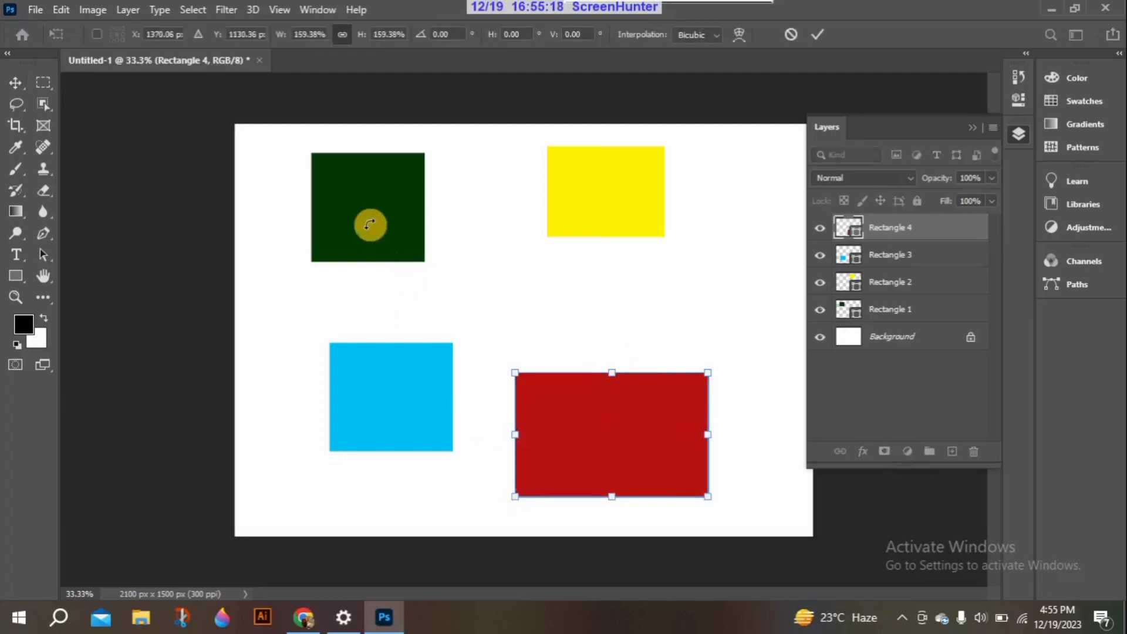
click(363, 206)
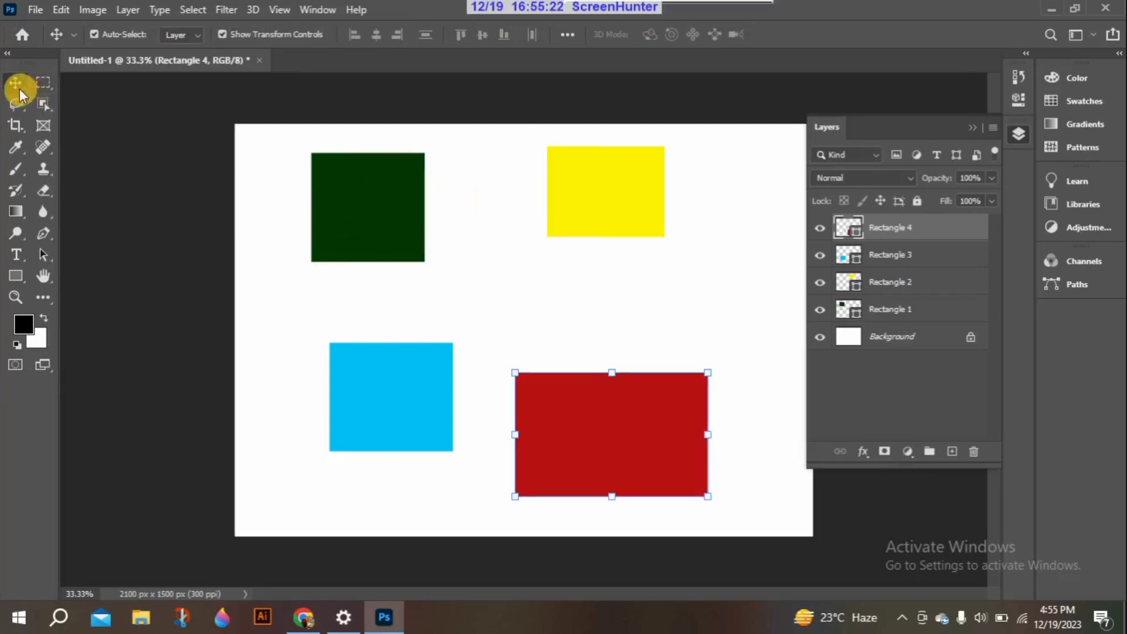
- Scale the green rectangle down to about 71%, rotate it to about -90 degrees, and apply the transform
click(359, 207)
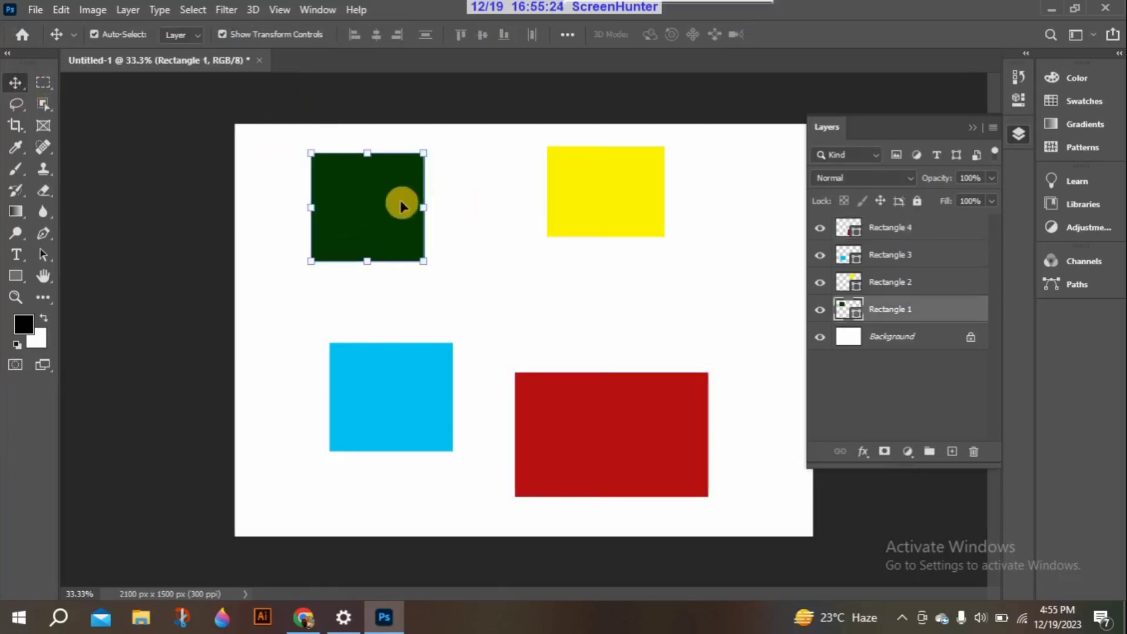
drag(422, 261, 387, 233)
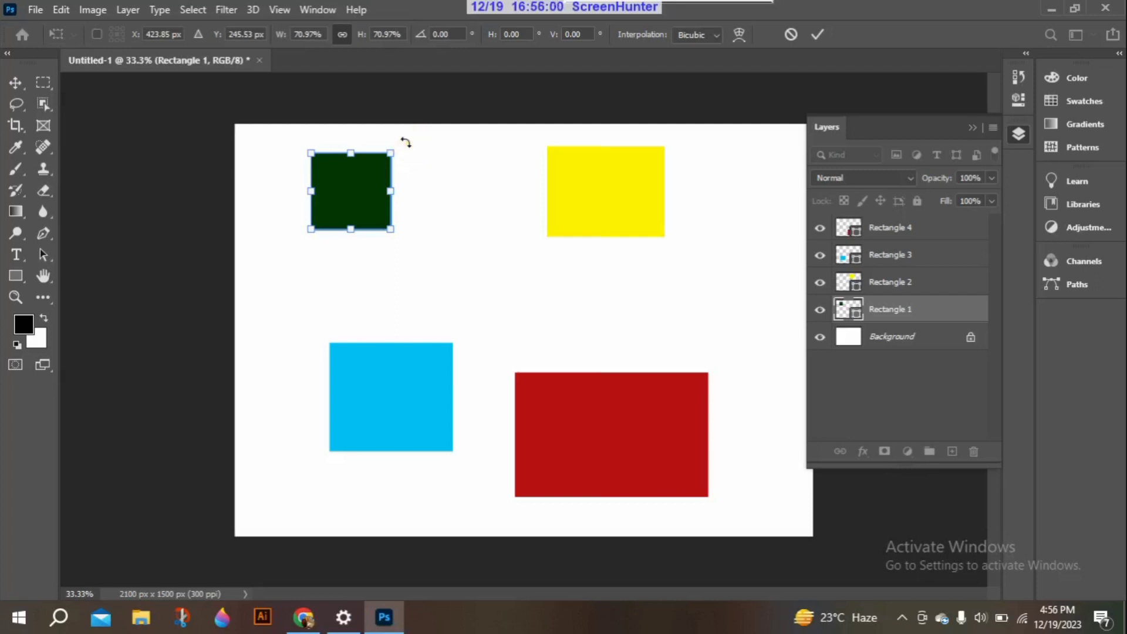
drag(406, 141, 356, 274)
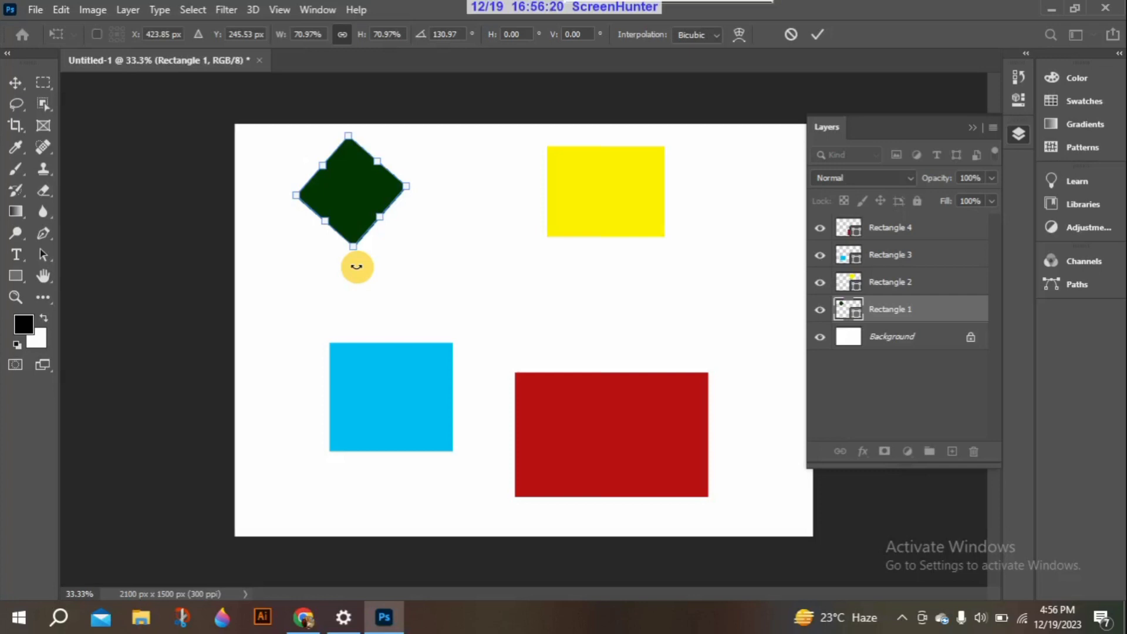
drag(356, 267, 304, 143)
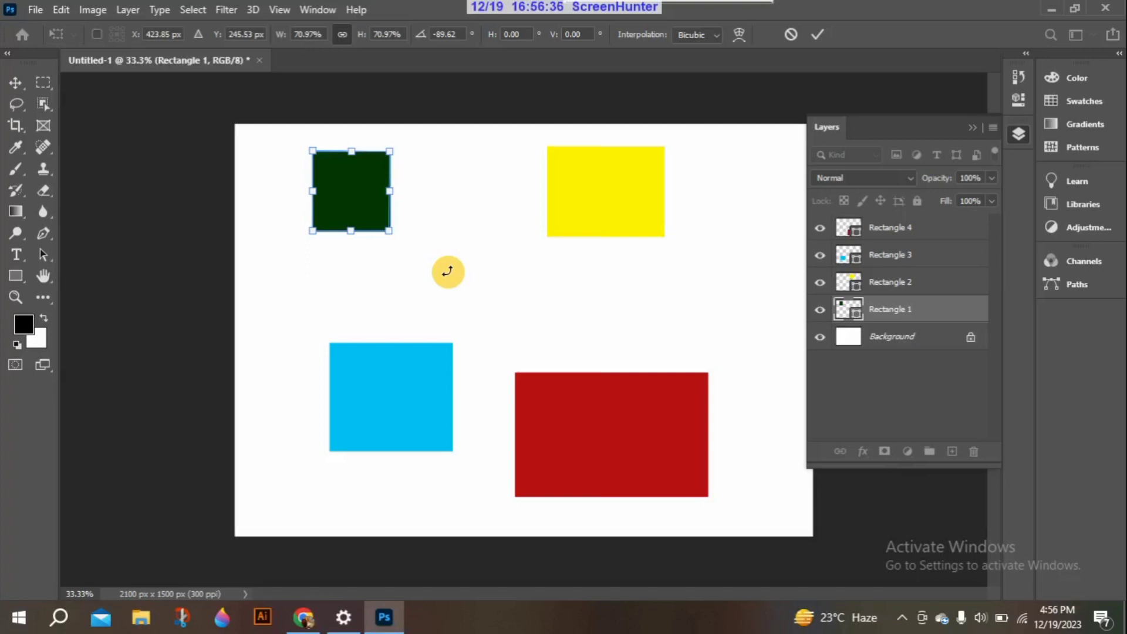
click(17, 83)
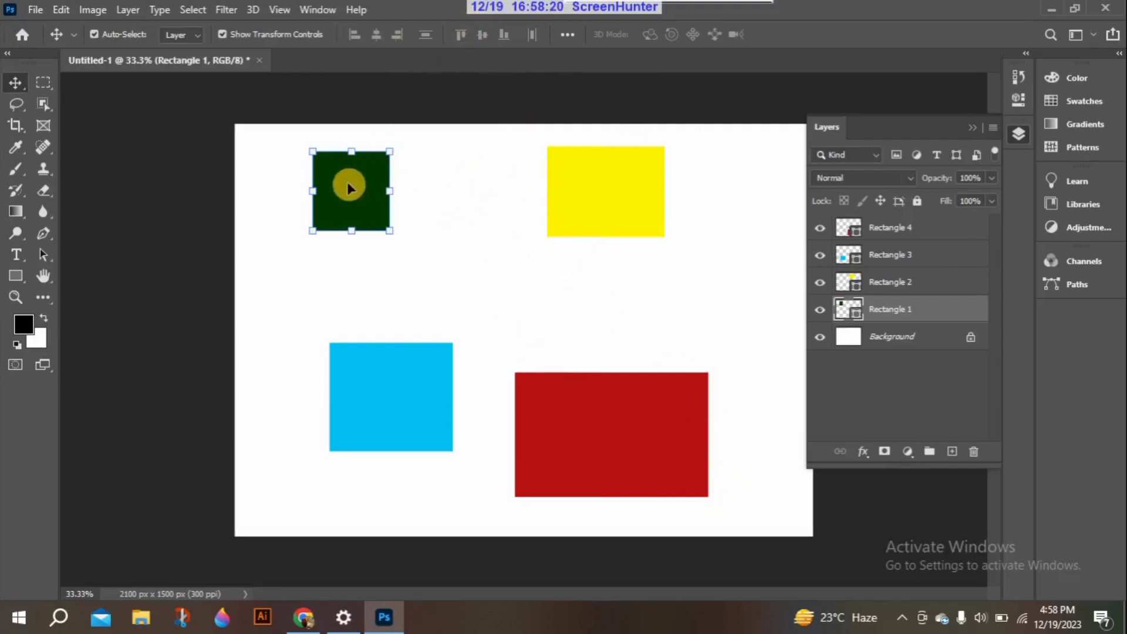
- Delete the green, yellow and red rectangles, leaving only the light blue one on the canvas
key(Delete)
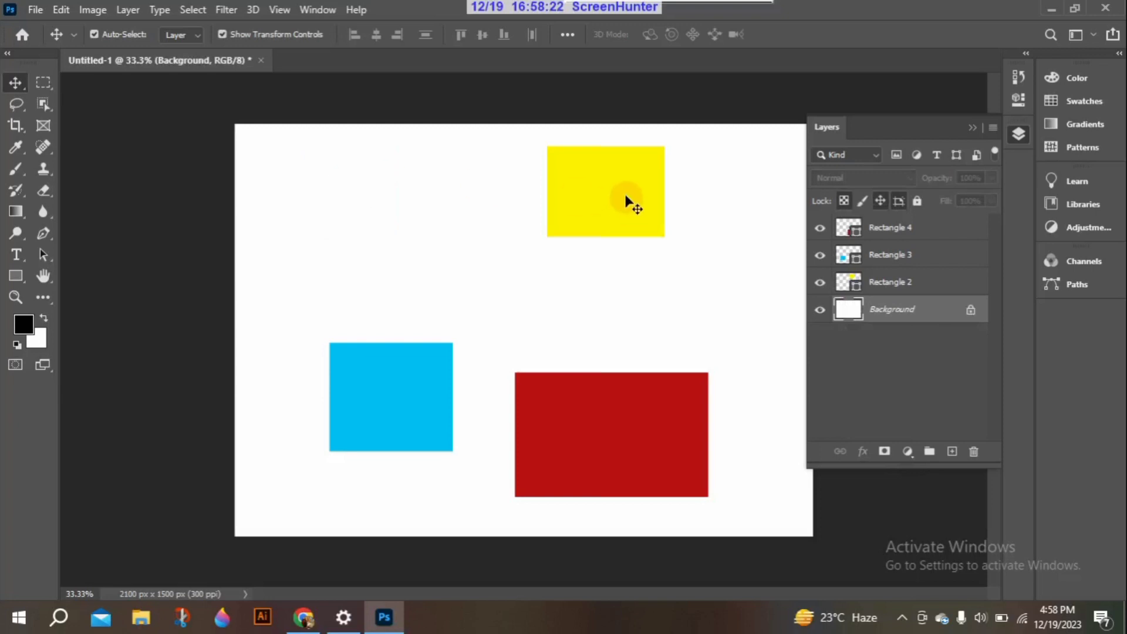
click(628, 200)
key(Delete)
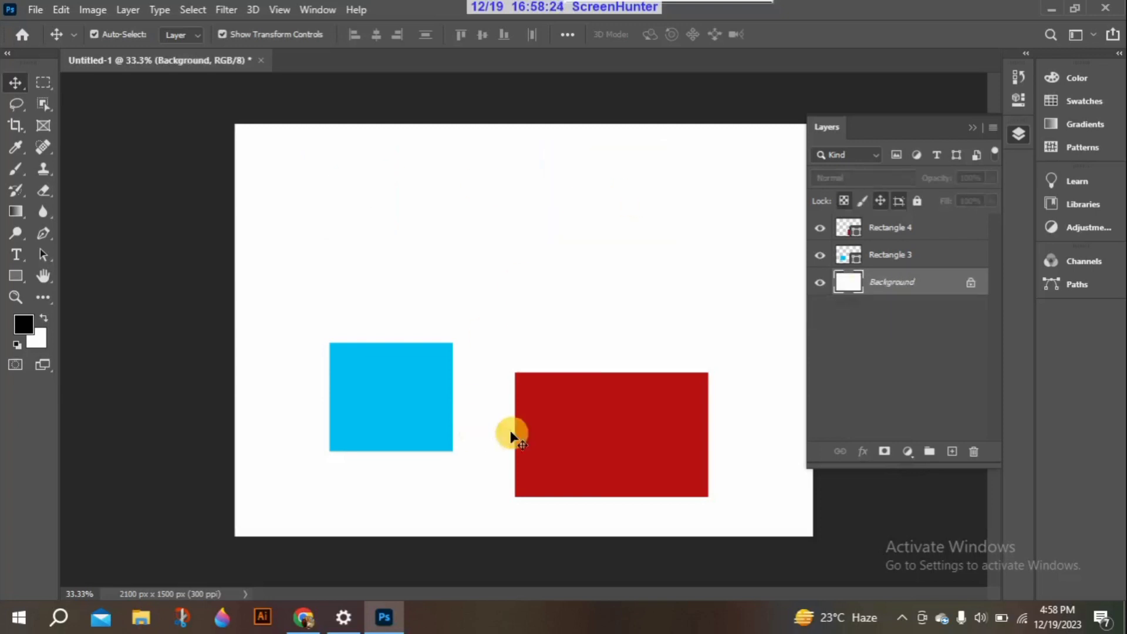
click(559, 433)
key(Delete)
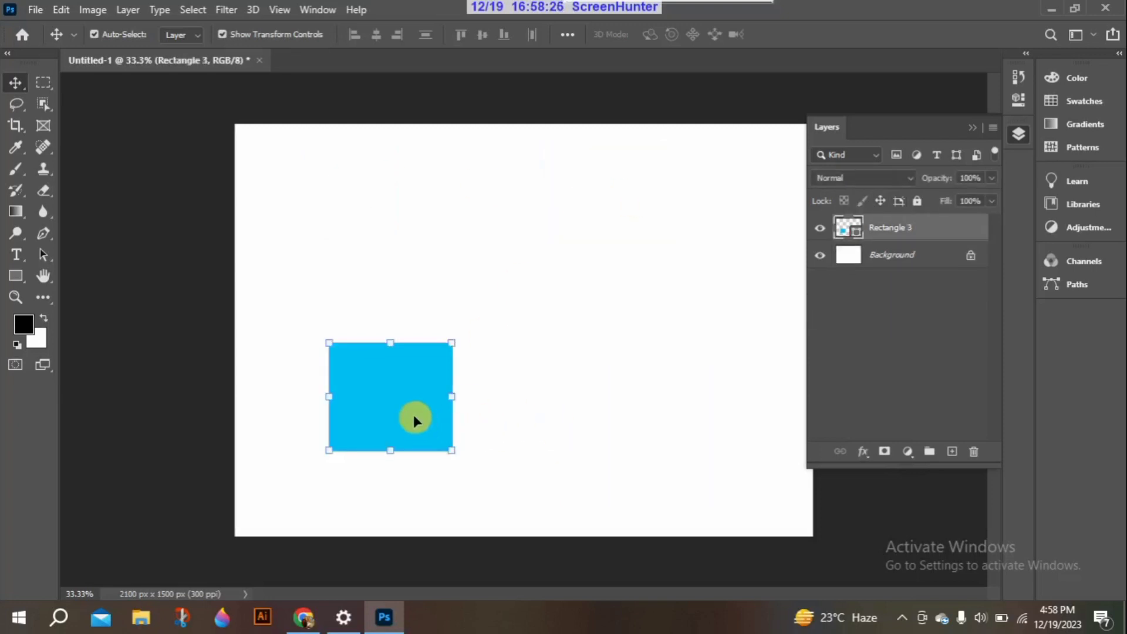
- Move the light blue rectangle around the upper middle of the canvas, placing it slightly left of centre
drag(397, 411, 508, 304)
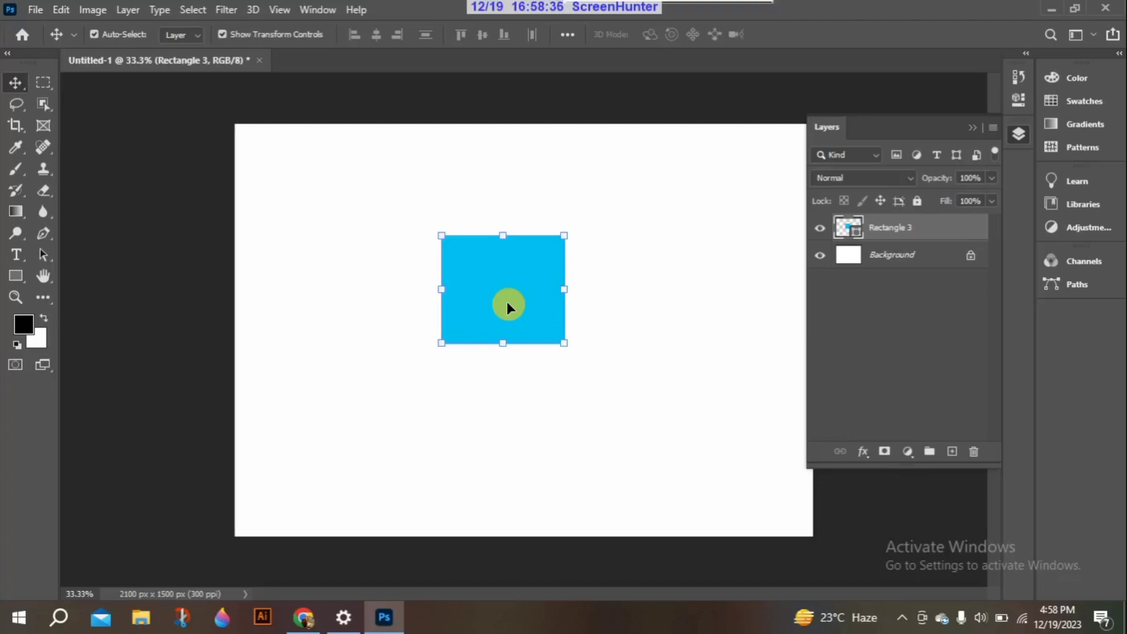
drag(508, 305, 471, 217)
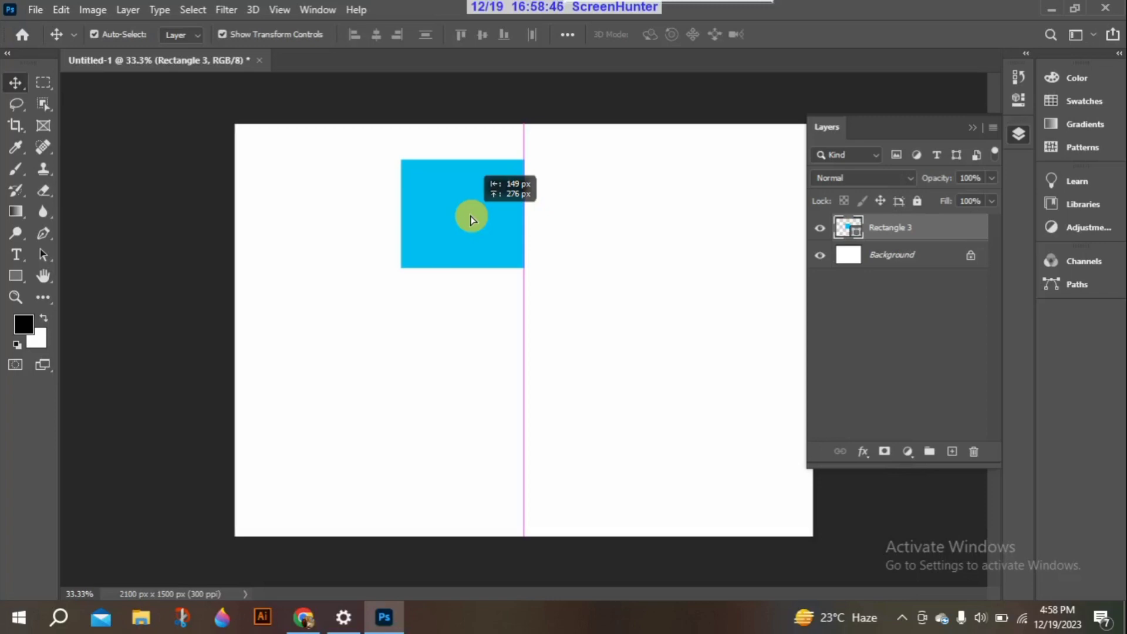
drag(470, 218, 527, 284)
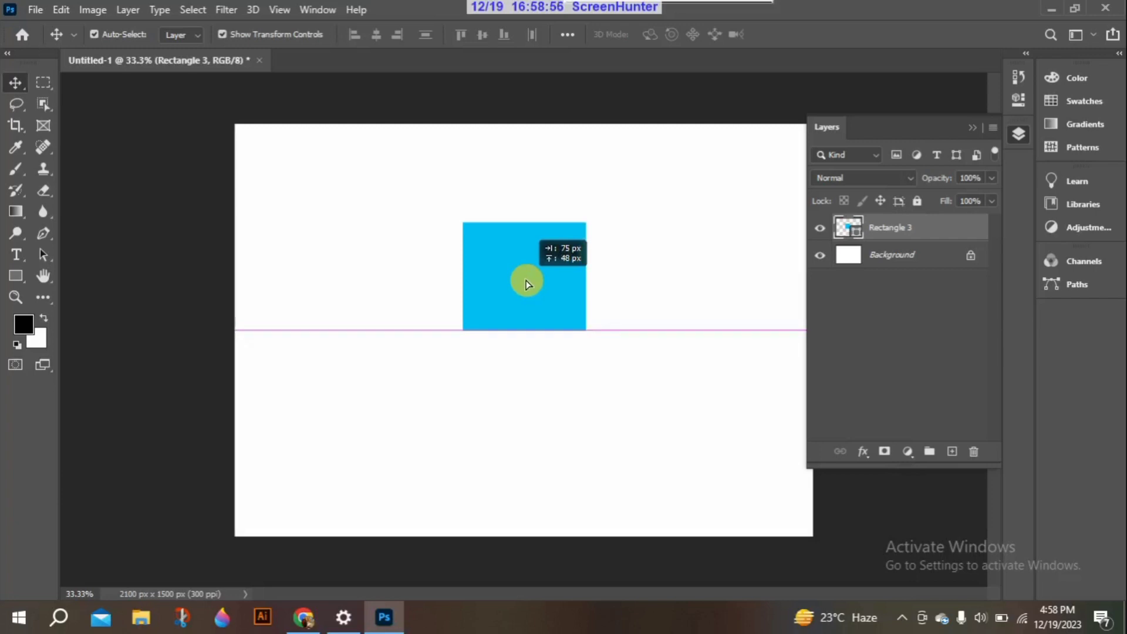
drag(527, 284, 519, 247)
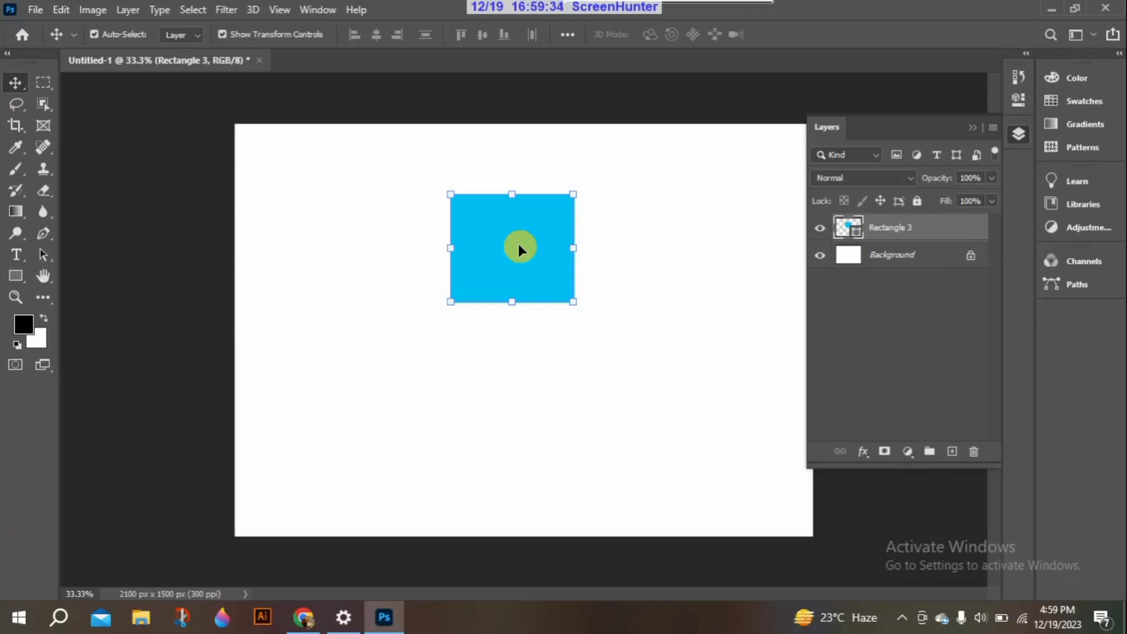
drag(531, 234, 490, 239)
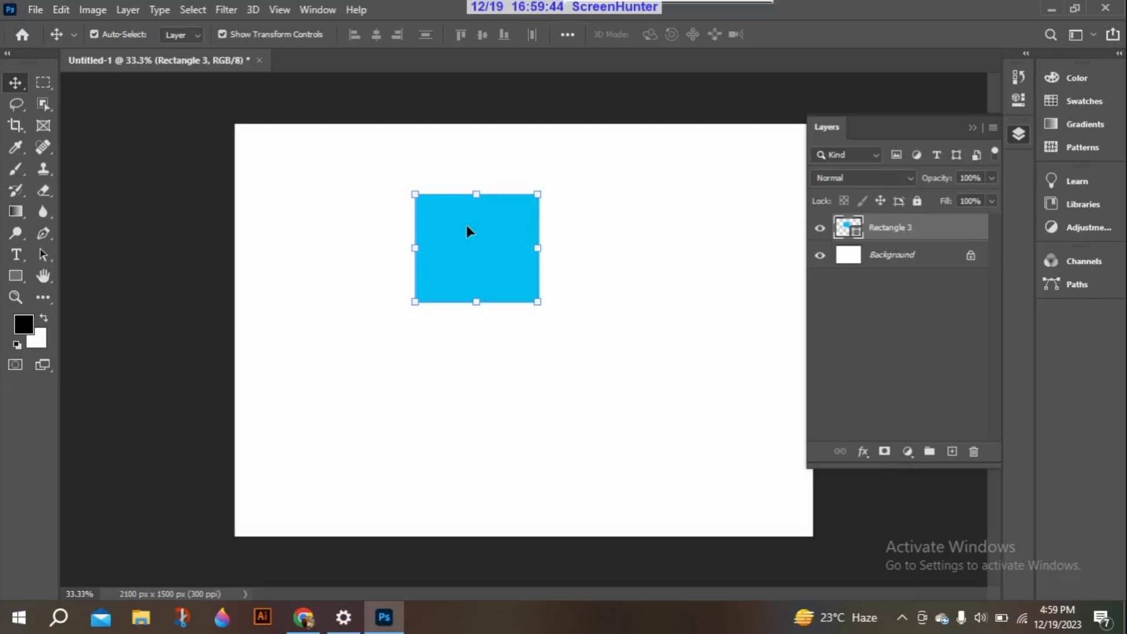
- Select the whole canvas with the light blue rectangle's layer active, and collapse the Layers panel
click(467, 228)
key(ctrl+a)
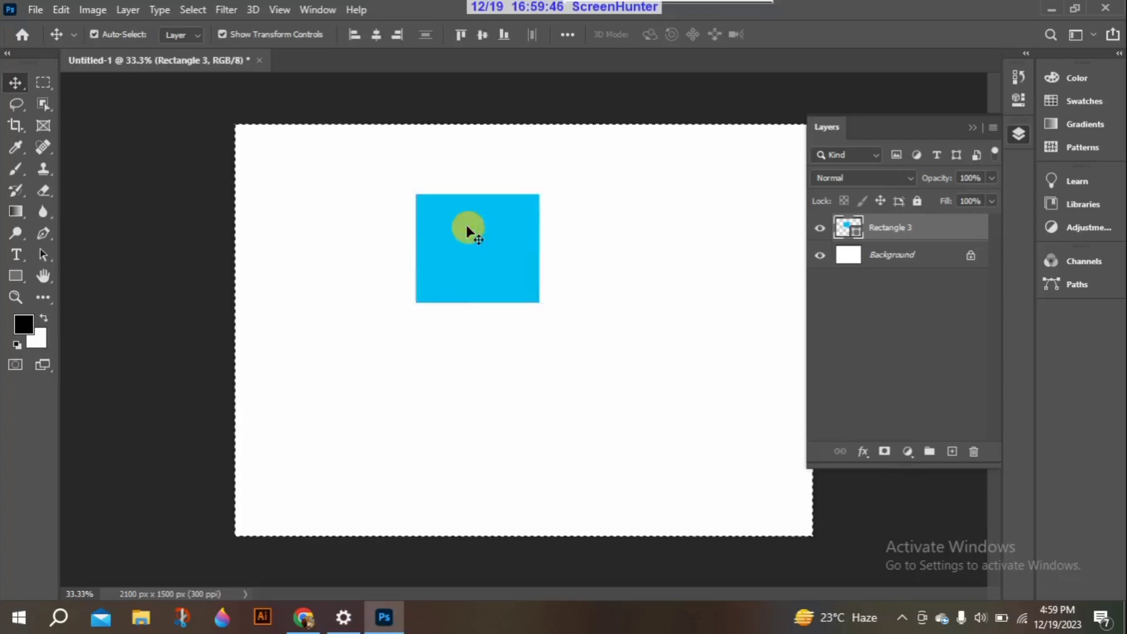
click(969, 129)
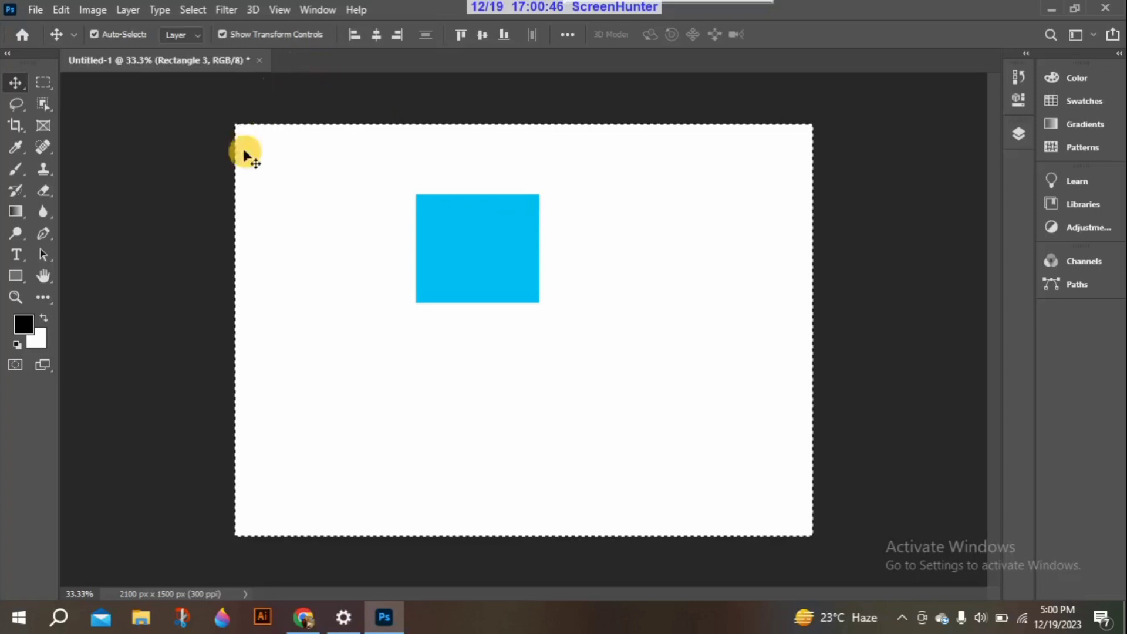
- Shift the light blue rectangle slightly left and down together with the canvas selection, keeping its layer active
click(234, 223)
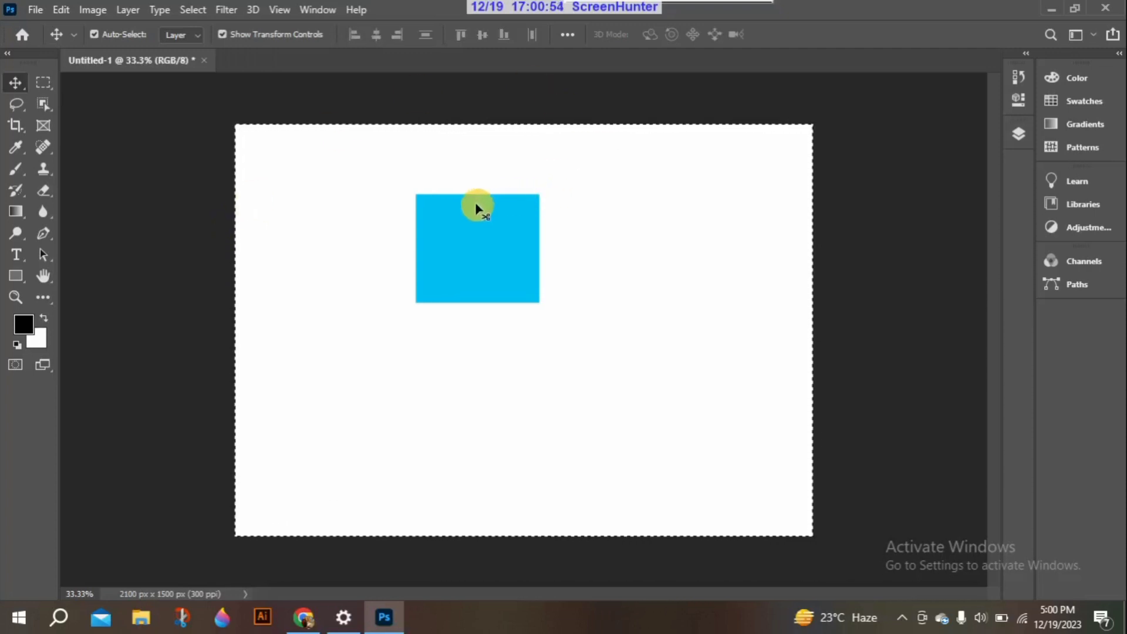
mouse_move(480, 253)
mouse_down()
mouse_move(428, 234)
mouse_move(451, 229)
mouse_move(379, 229)
mouse_move(492, 251)
mouse_move(473, 245)
mouse_move(468, 259)
mouse_up()
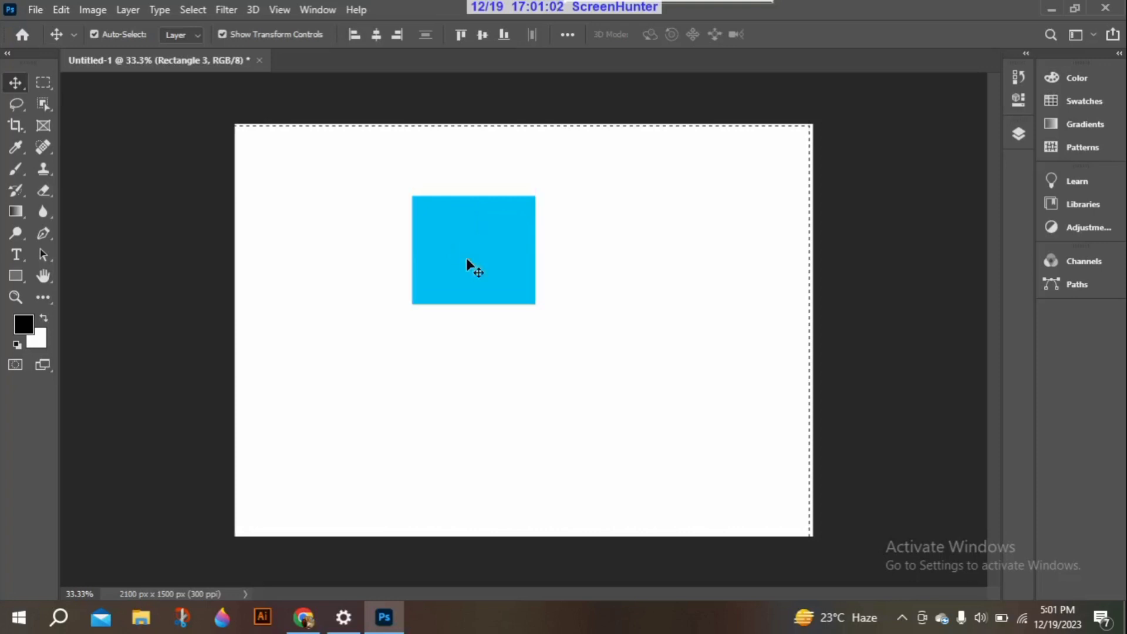
click(467, 256)
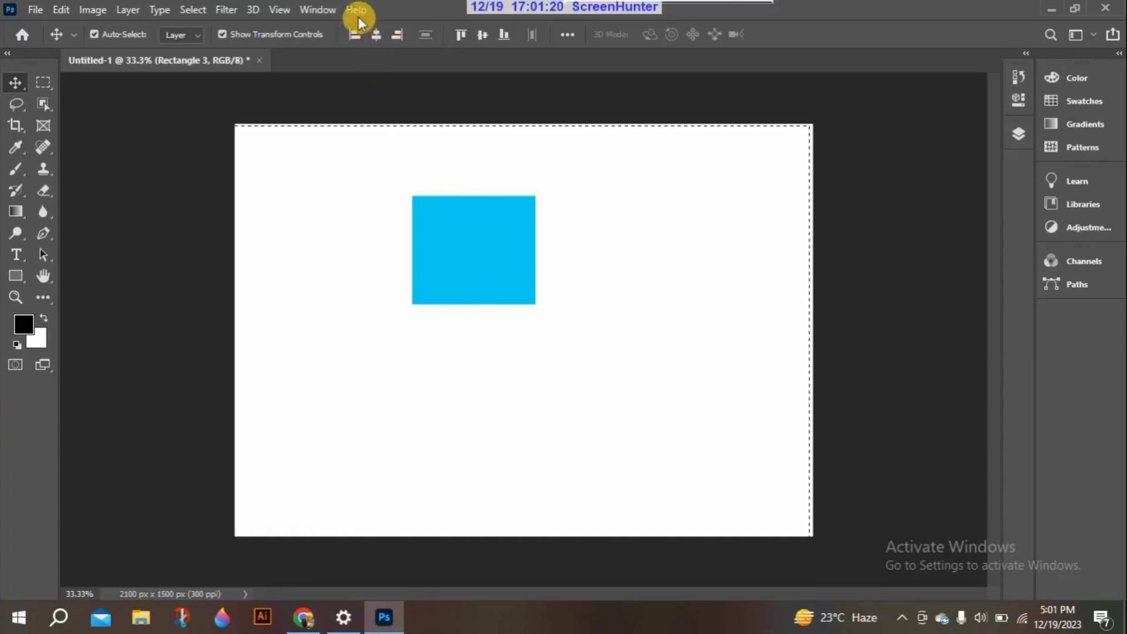
- Align the light blue rectangle to the selection's left and right edges in turn, finishing on its horizontal centre
click(353, 32)
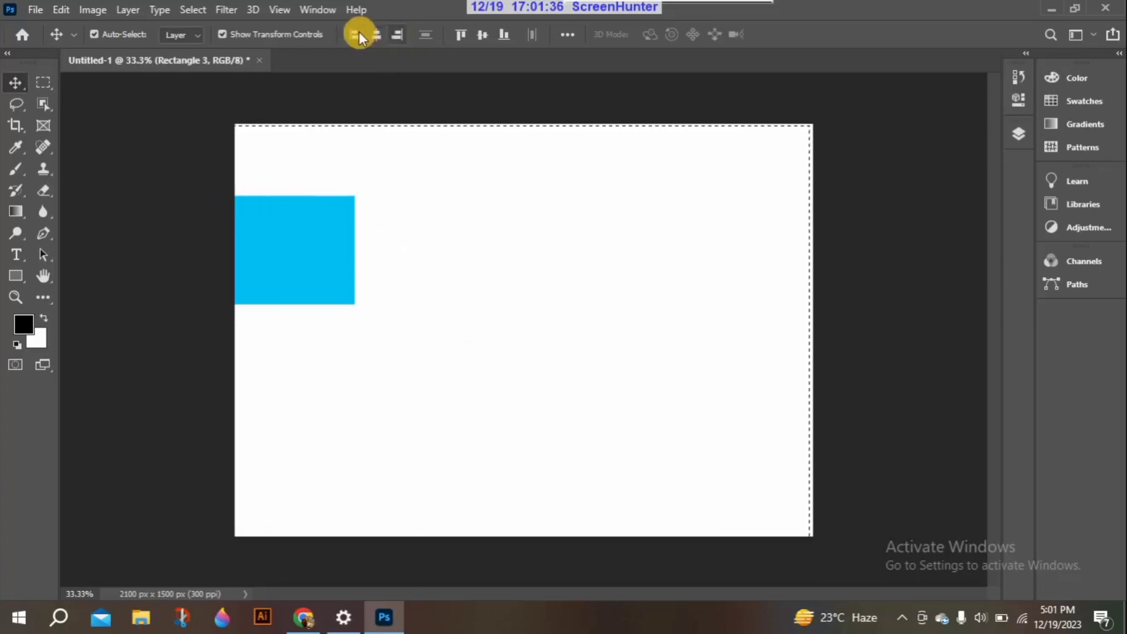
click(400, 36)
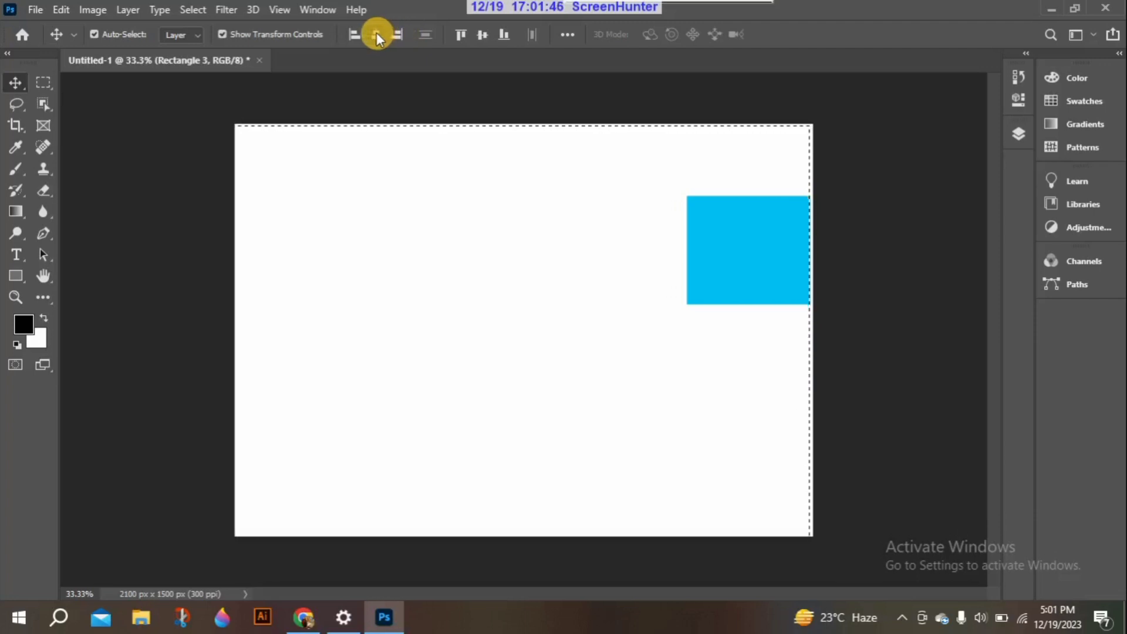
click(376, 34)
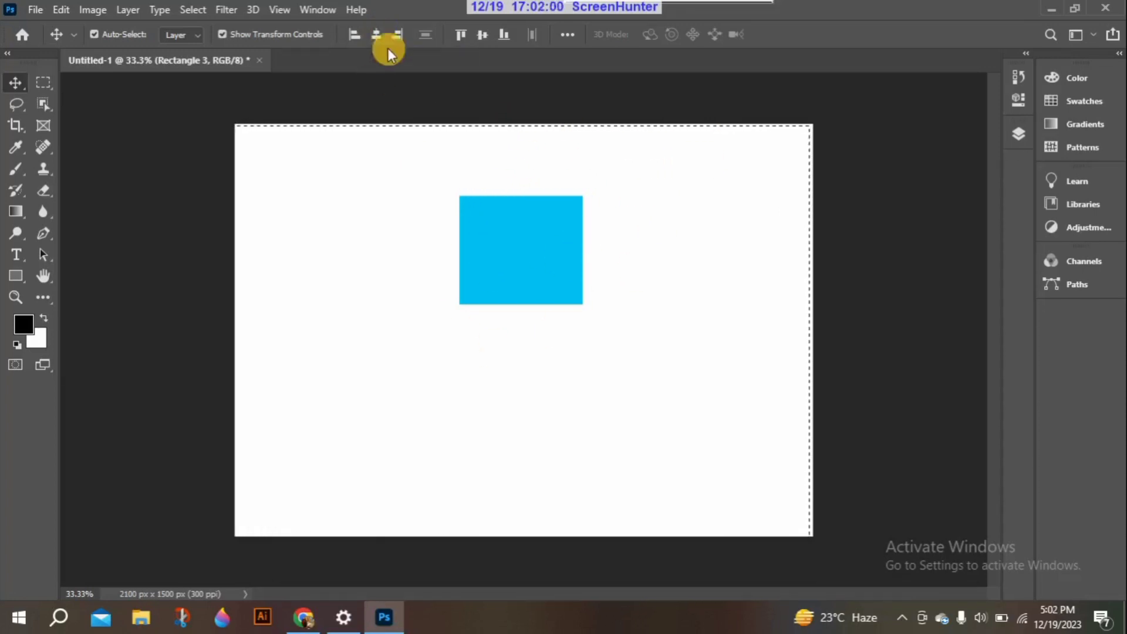
click(355, 33)
click(396, 34)
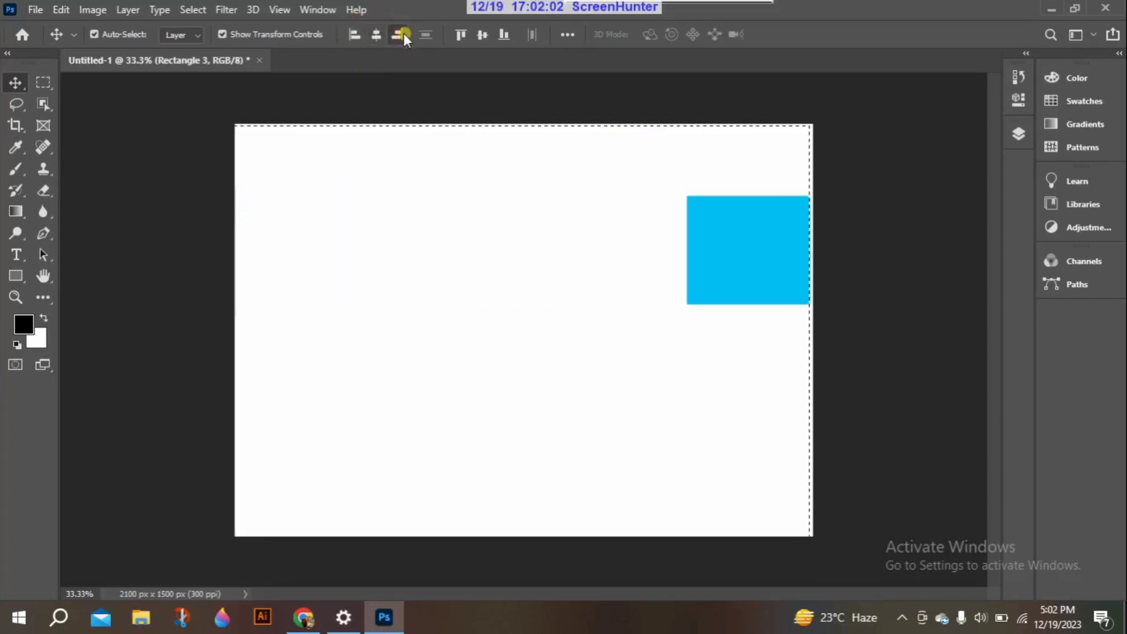
click(375, 33)
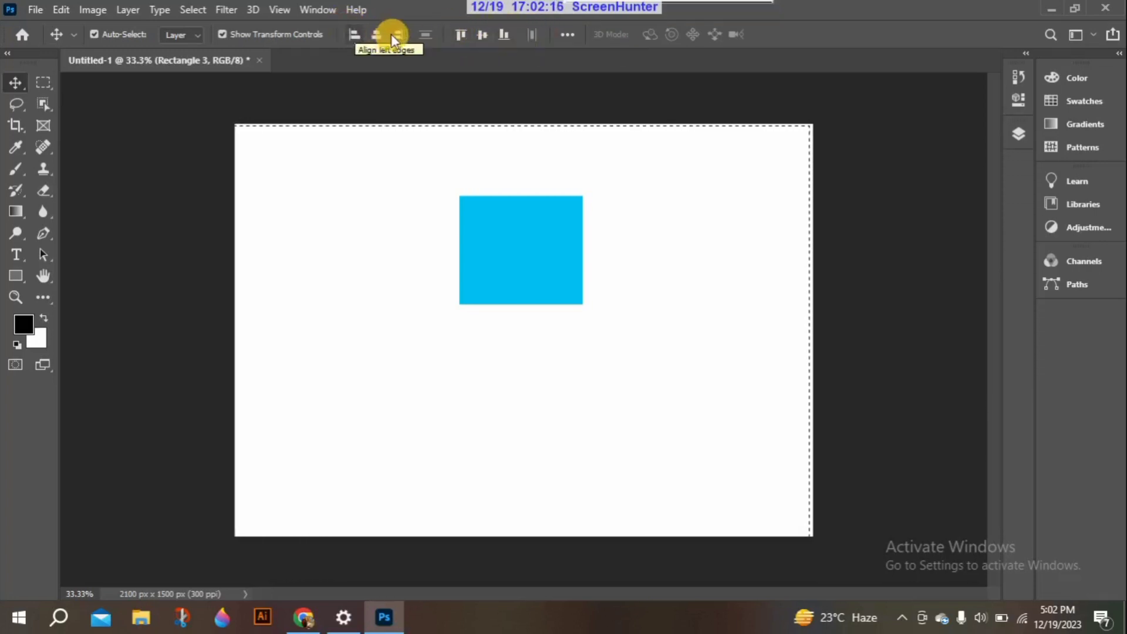
- Align the light blue rectangle to the selection's top edge, its bottom edge, and finally its vertical centre
click(463, 34)
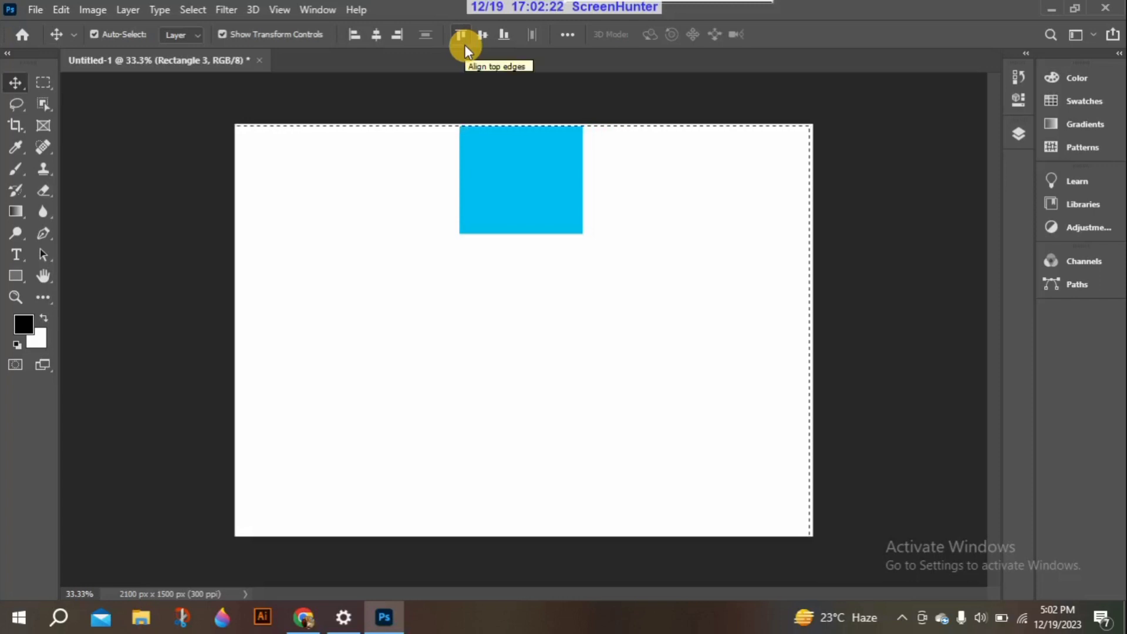
click(502, 35)
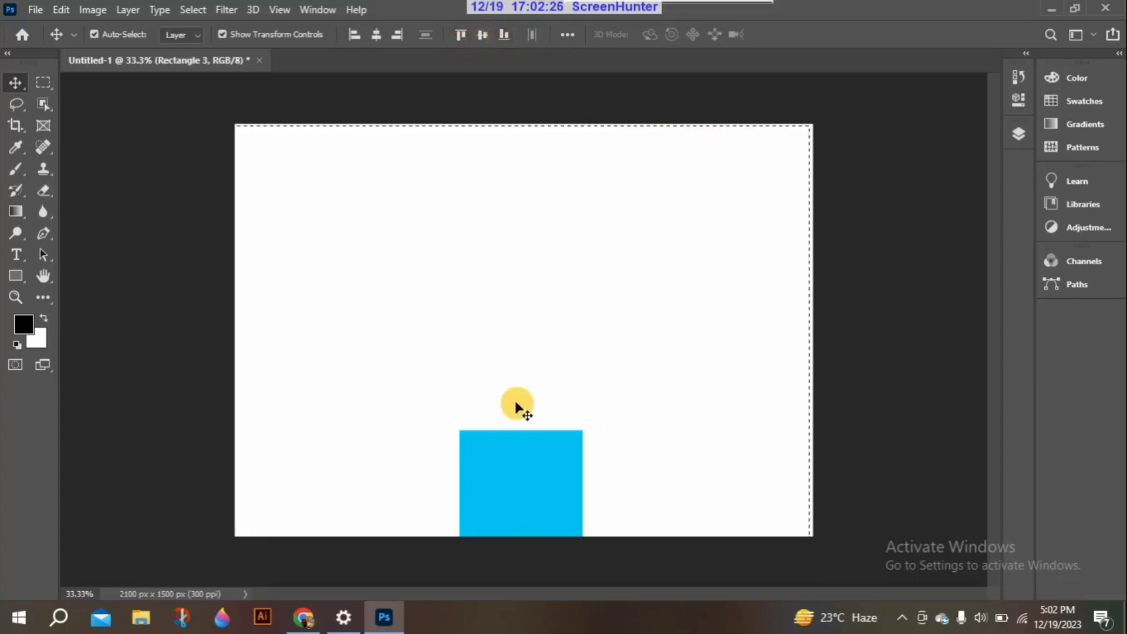
click(482, 38)
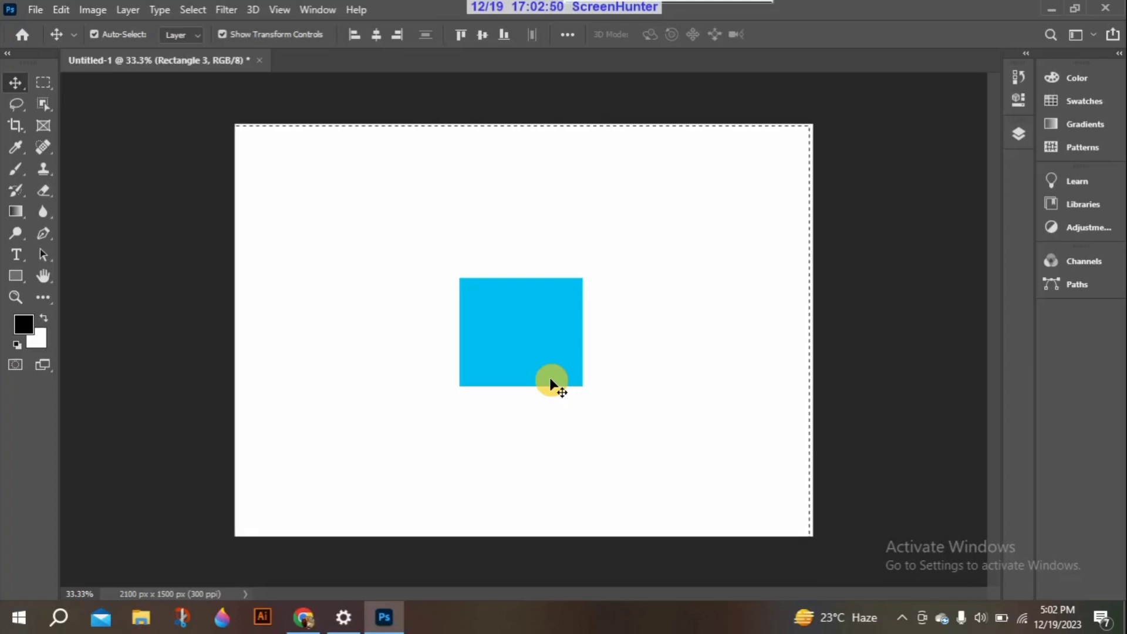
- Nudge the light blue rectangle and the selection back to the centre of the canvas, and try to delete the rectangle
mouse_move(538, 346)
mouse_down()
mouse_move(553, 313)
mouse_move(554, 244)
mouse_move(431, 382)
mouse_move(541, 343)
mouse_up()
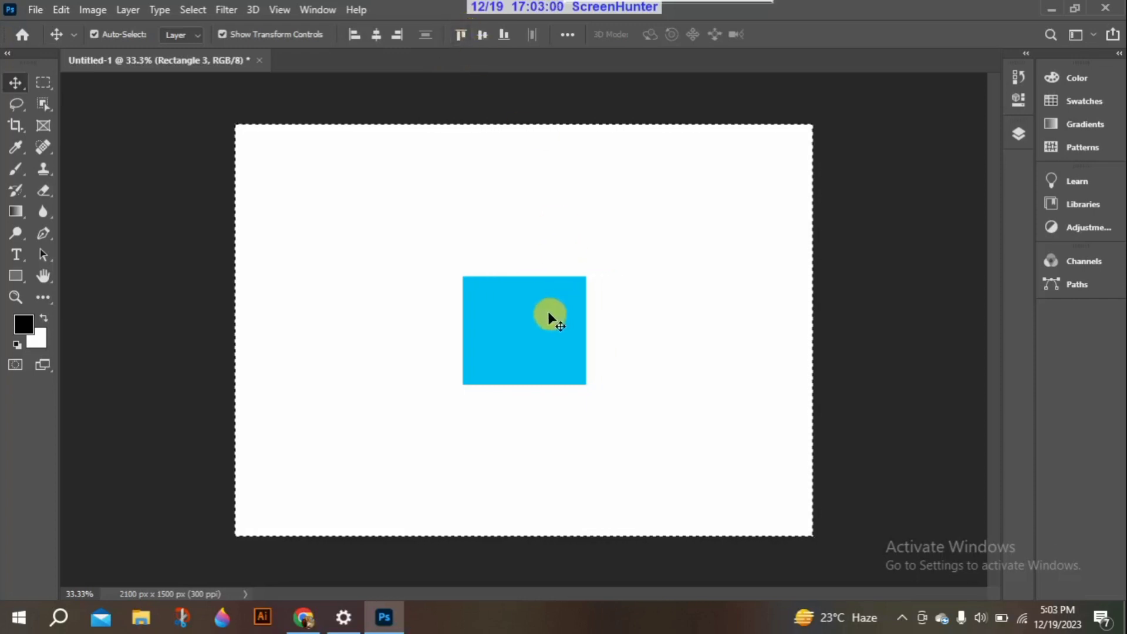
mouse_move(548, 311)
mouse_down()
mouse_move(364, 207)
mouse_move(561, 321)
mouse_move(548, 311)
mouse_up()
key(Delete)
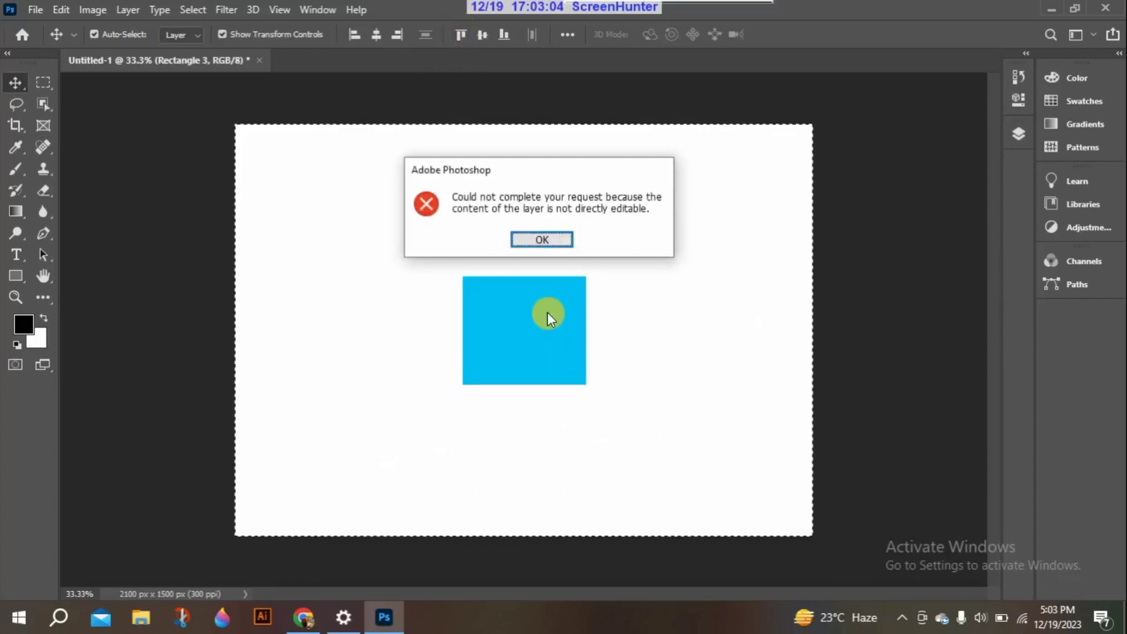
click(539, 241)
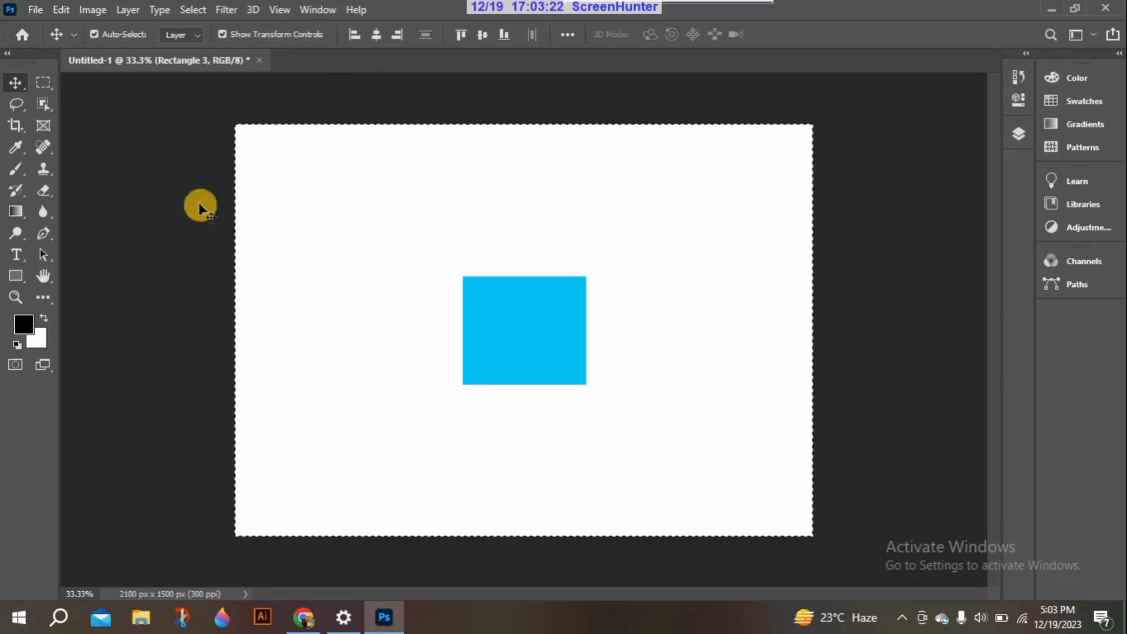
- Turn the Move tool's transform controls off and back on
key(ctrl)
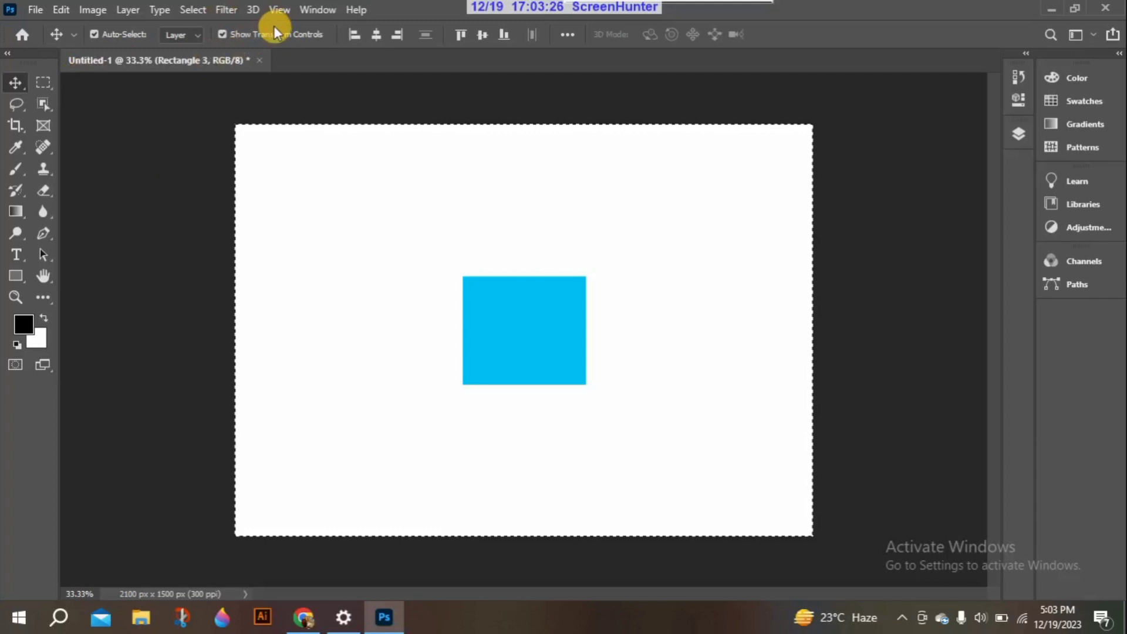
click(249, 34)
click(248, 33)
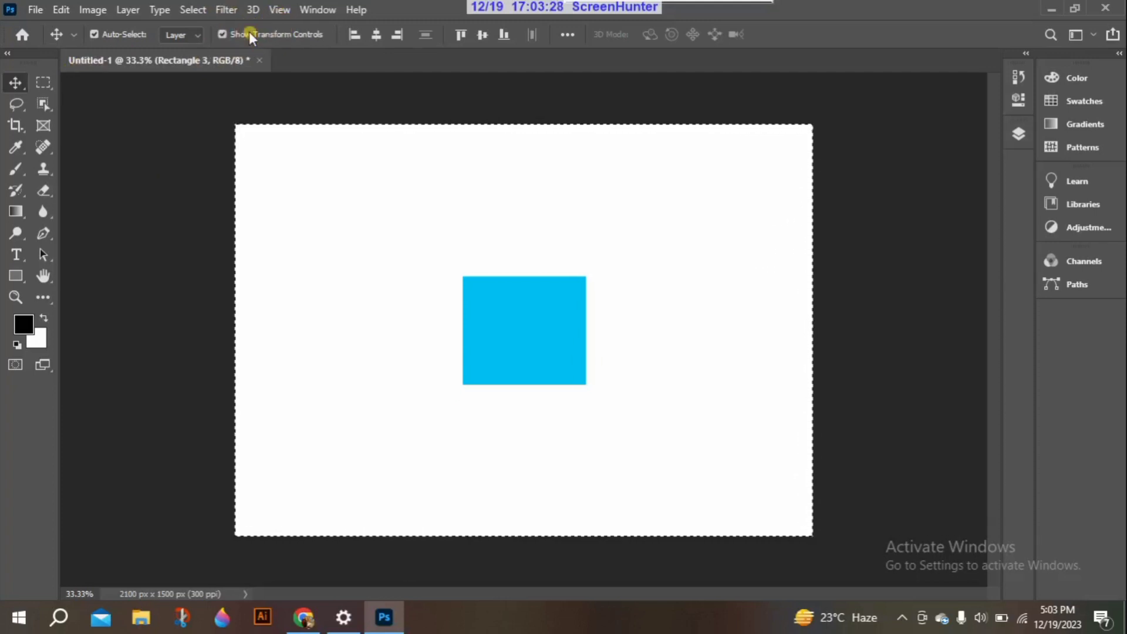
- Reopen the Layers panel and move the light blue rectangle left and slightly up together with the selection
click(1018, 134)
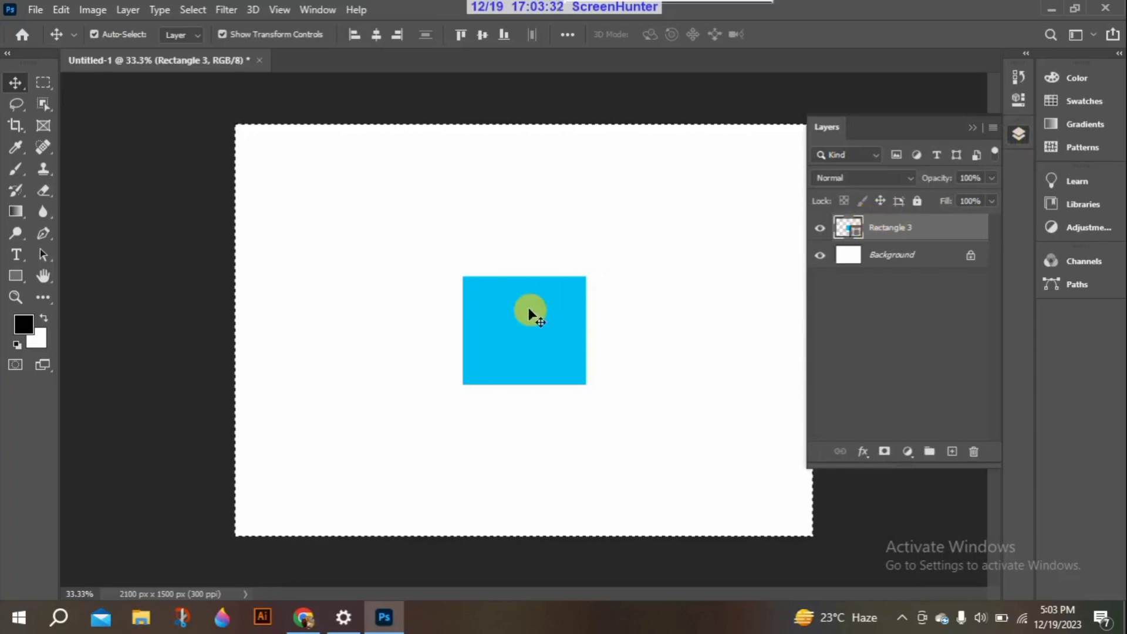
drag(534, 310, 414, 290)
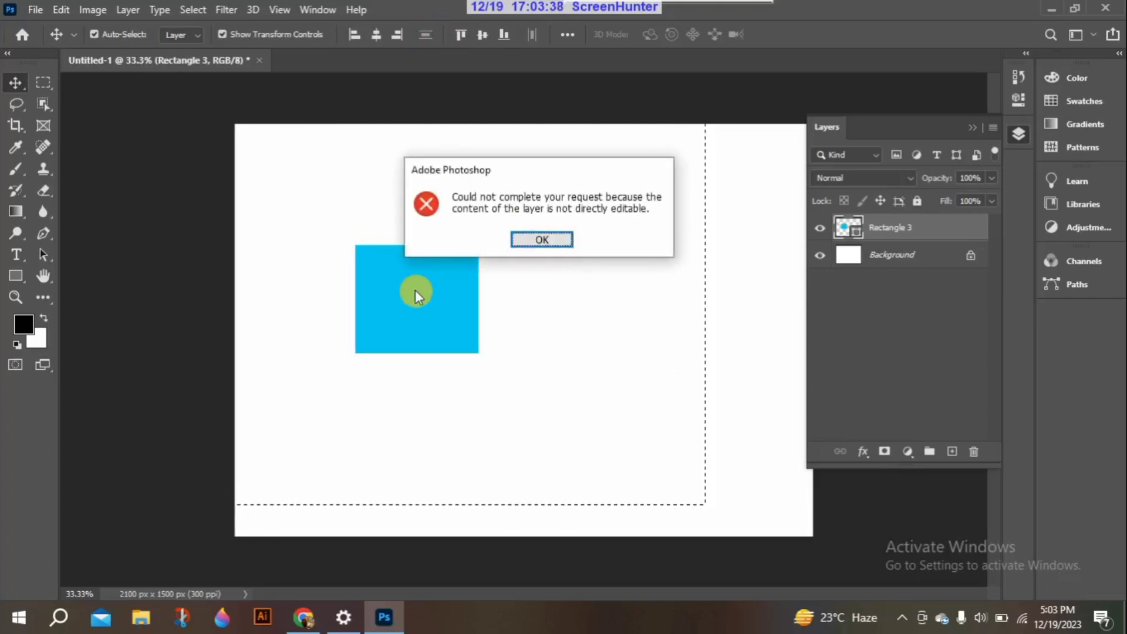
- Dismiss the error message and move the light blue rectangle, together with the selection, up and right to near the canvas's top edge
click(548, 239)
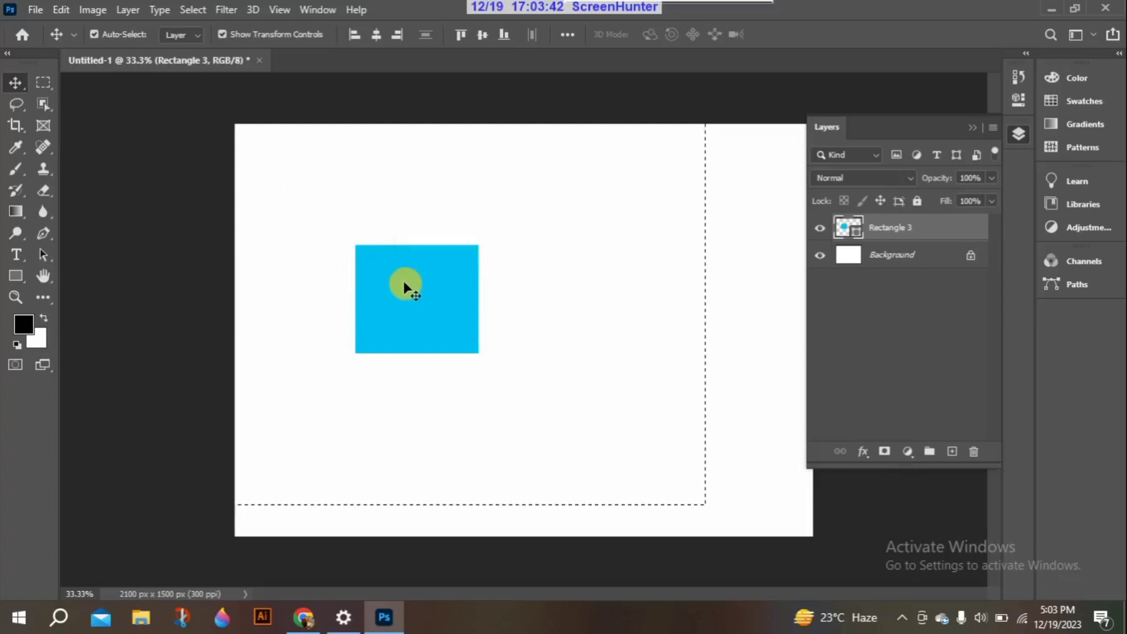
drag(405, 284, 493, 177)
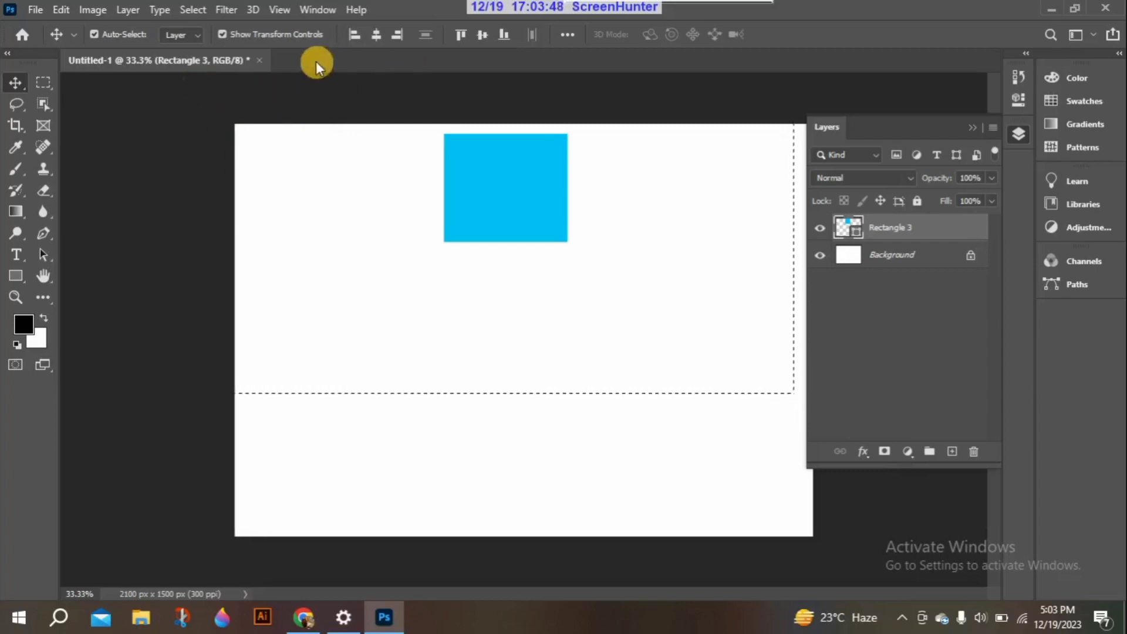
- Create a new document from the Default Photoshop Size preset, 7 x 5 in at 300 ppi, and collapse the Layers panel
click(42, 13)
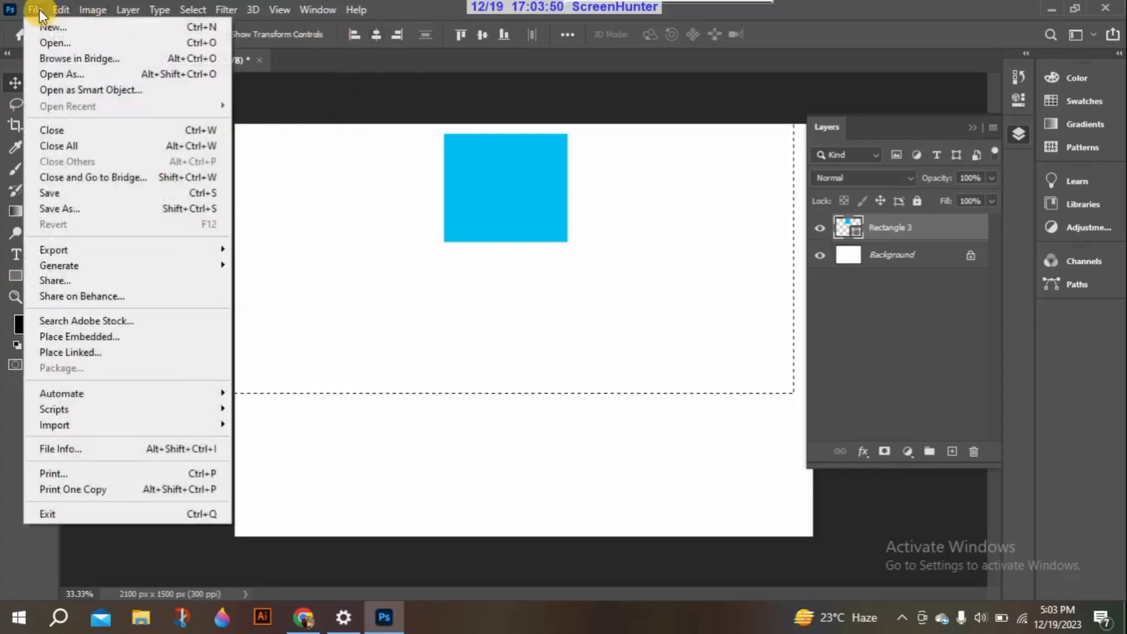
click(45, 24)
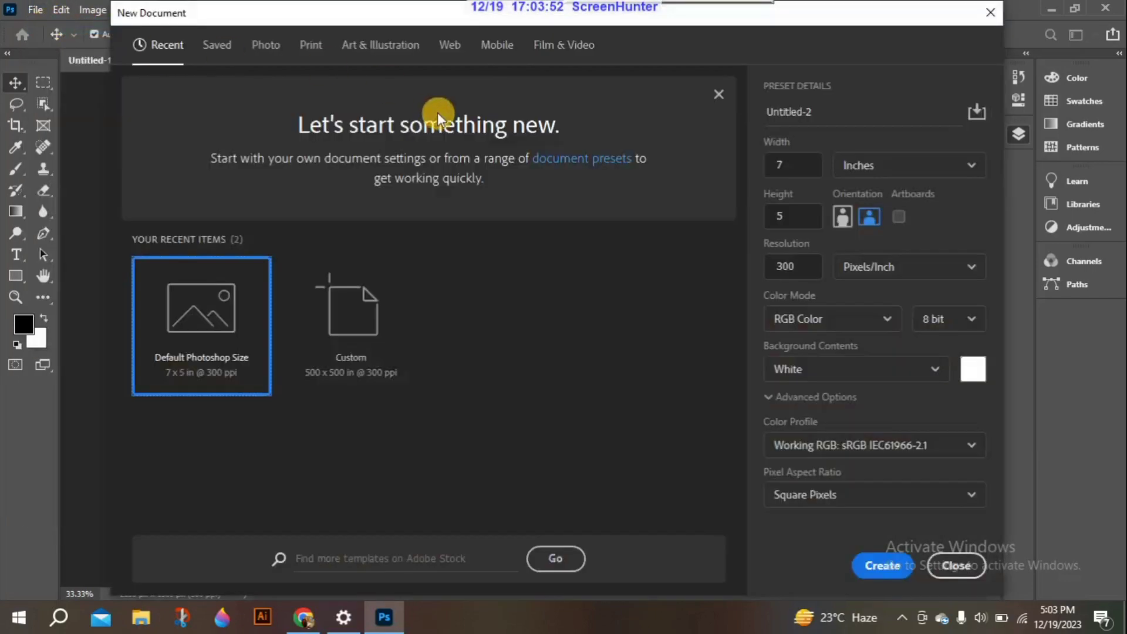
click(377, 375)
click(206, 360)
click(881, 565)
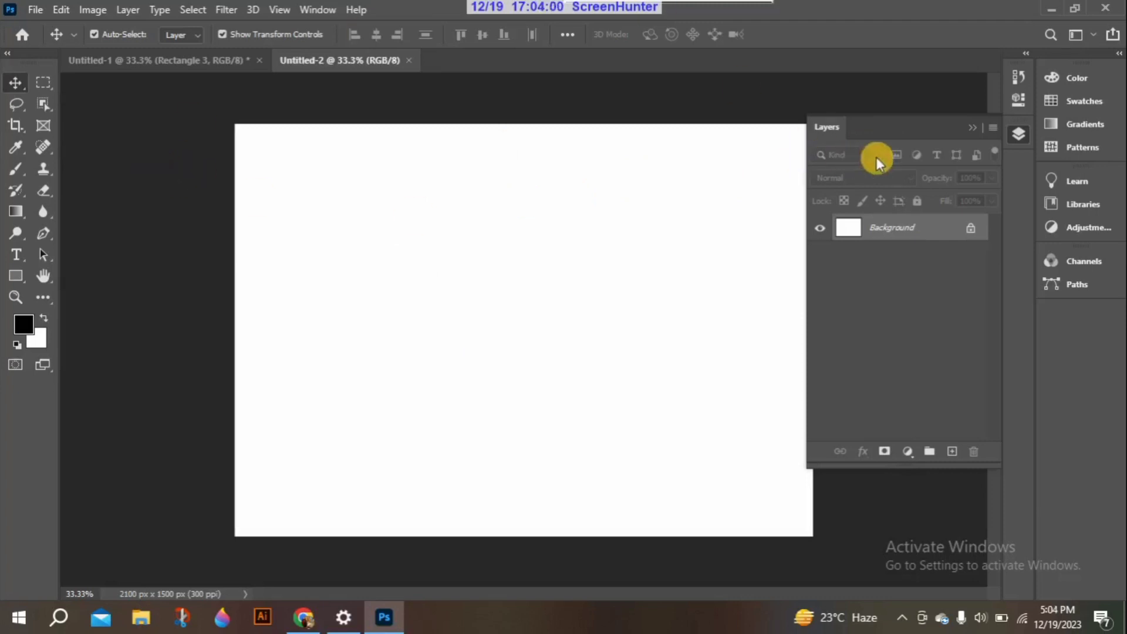
click(971, 129)
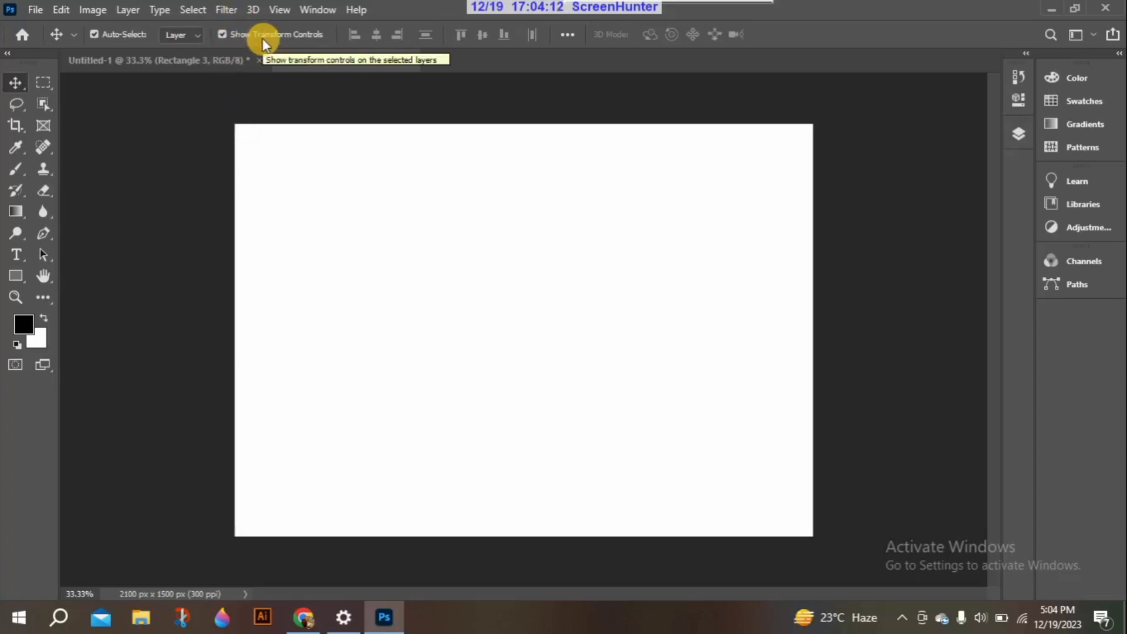
key(ctrl+alt+n)
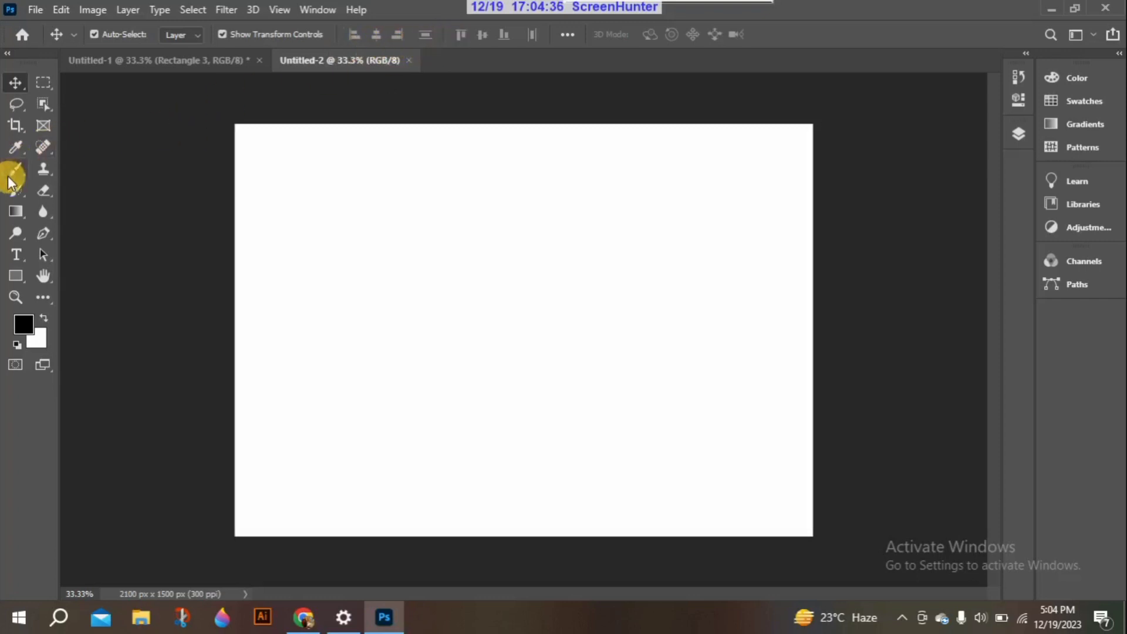
- Draw a horizontal rectangle about 1857 x 105 px near the top of the canvas and fill it with yellow
click(16, 275)
drag(277, 133, 787, 161)
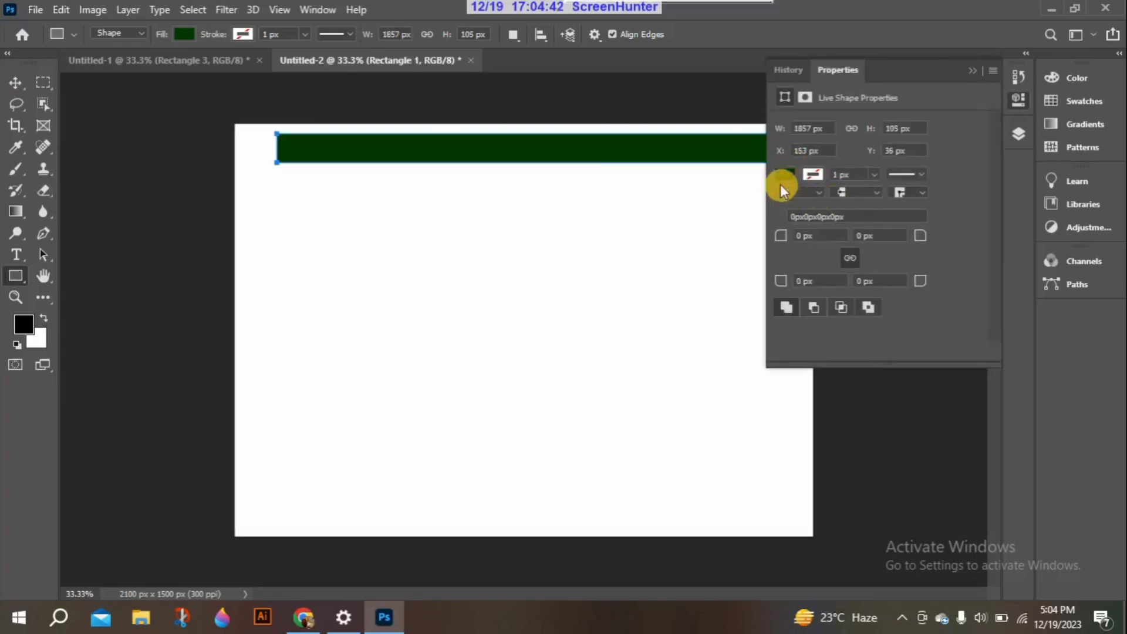
click(786, 176)
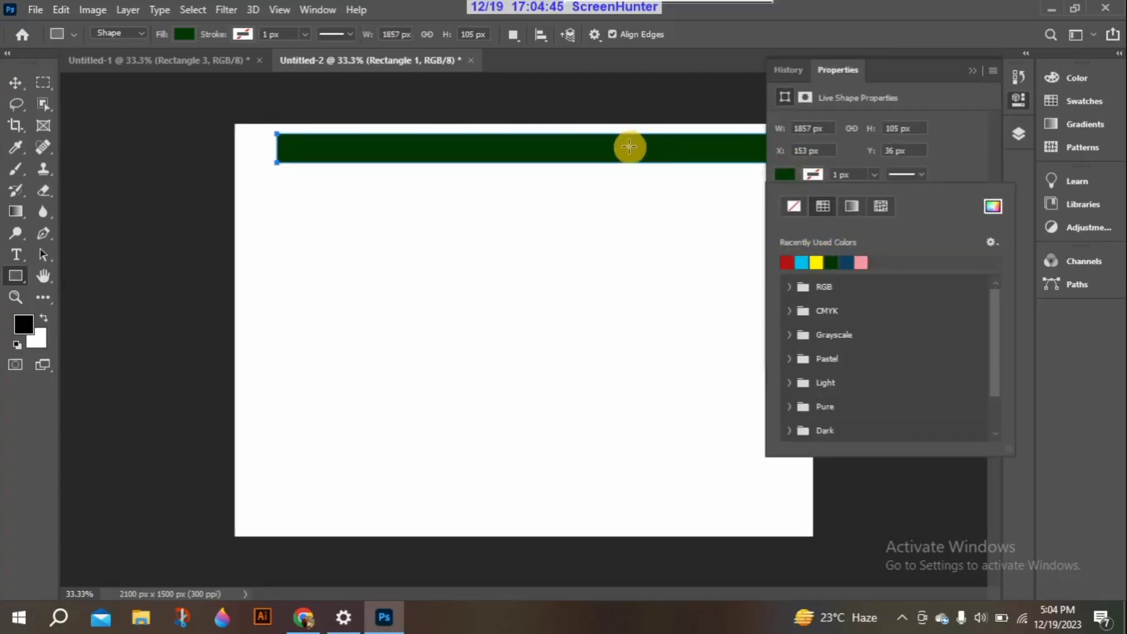
click(816, 262)
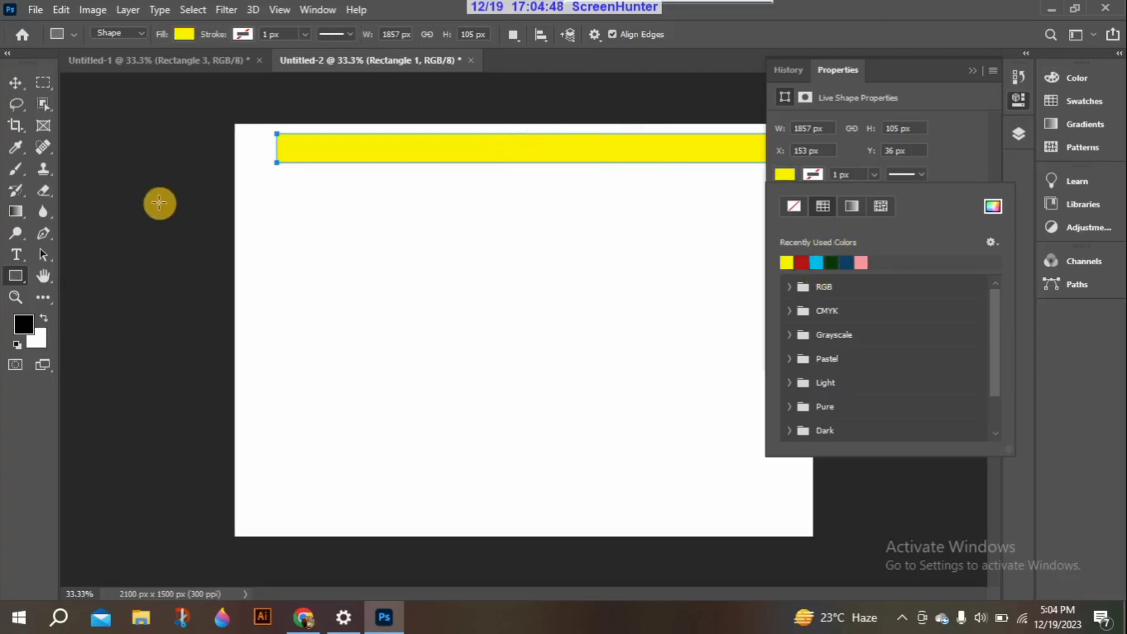
- Move the yellow bar slightly left and down with the Move tool, collapsing the Properties panel
click(19, 79)
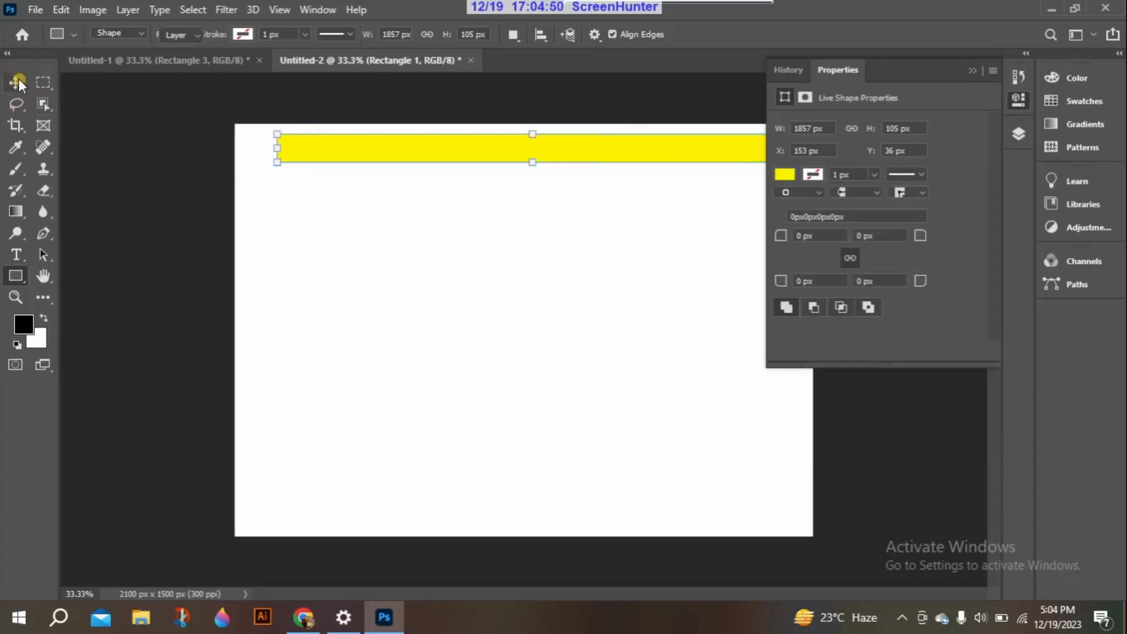
click(18, 78)
drag(334, 150, 326, 148)
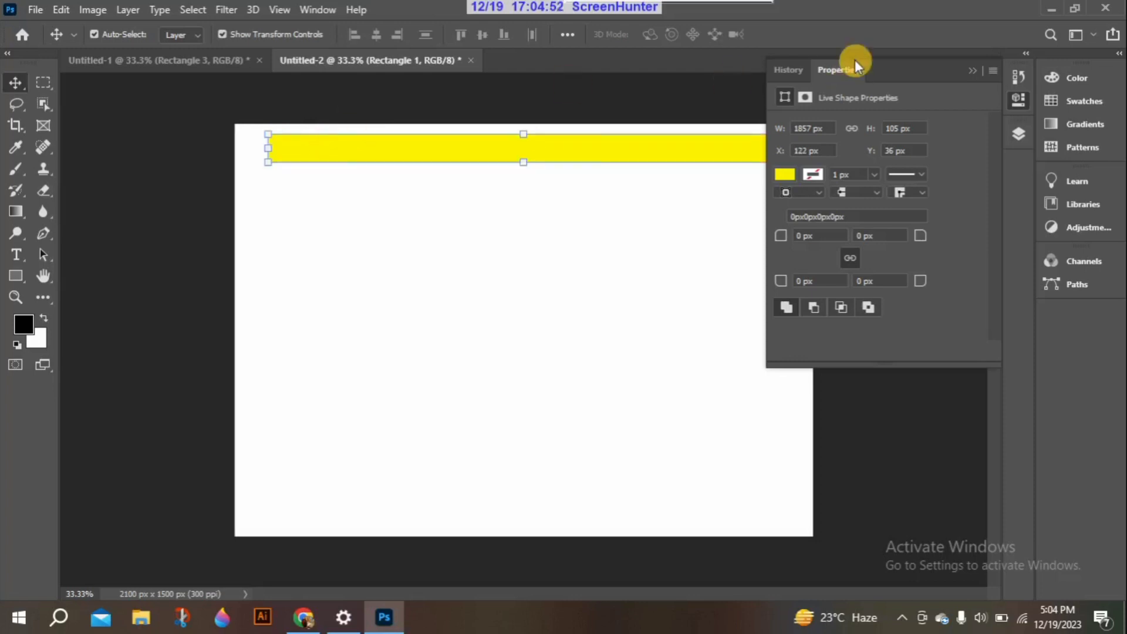
click(972, 69)
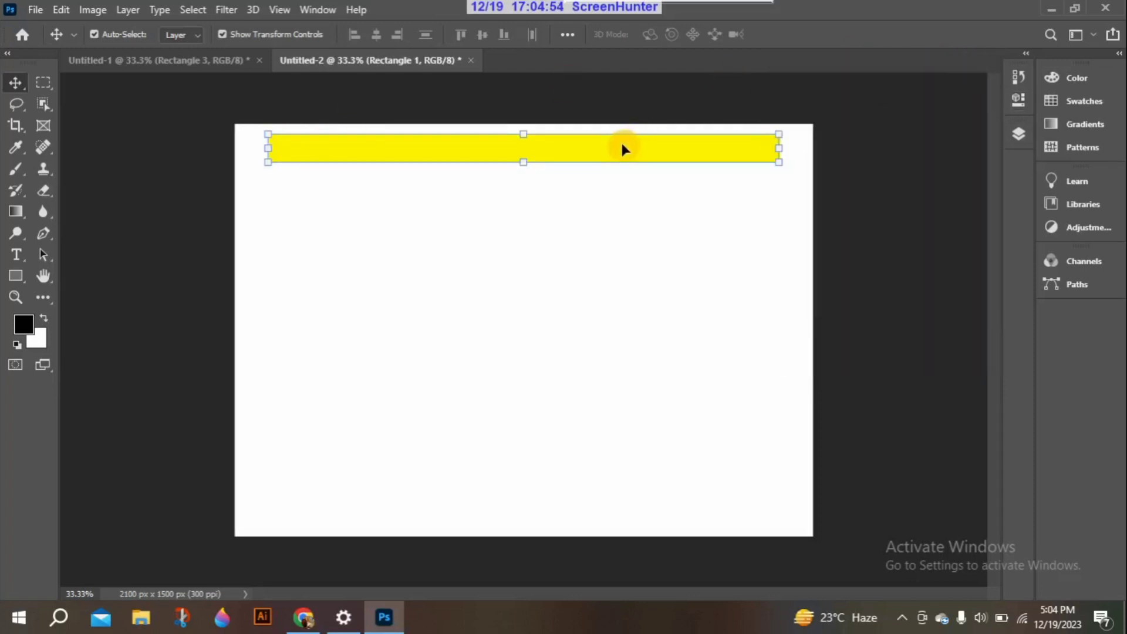
mouse_move(621, 140)
mouse_down()
mouse_move(621, 161)
mouse_move(620, 147)
mouse_up()
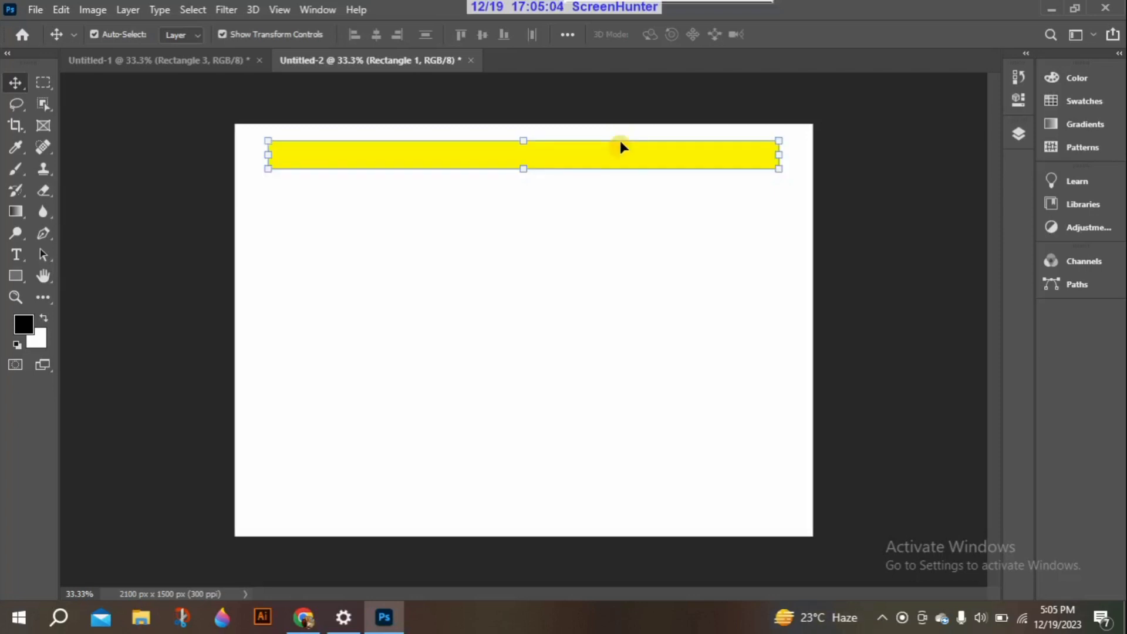
- Open the Layers panel and duplicate the yellow bar's layer four times
click(1018, 134)
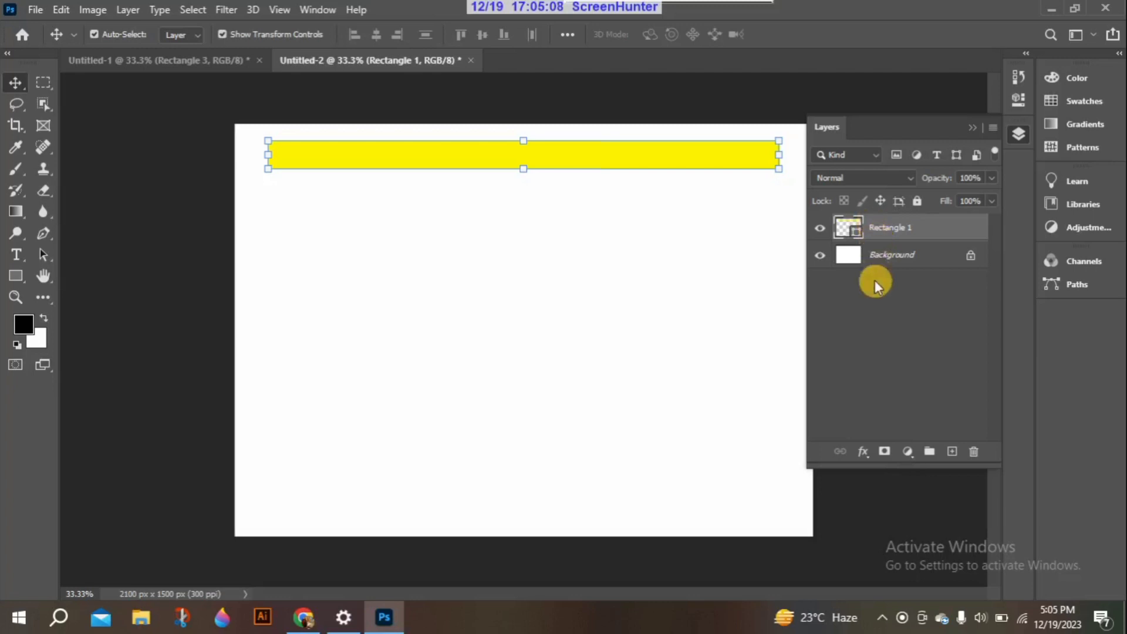
key(ctrl+j)
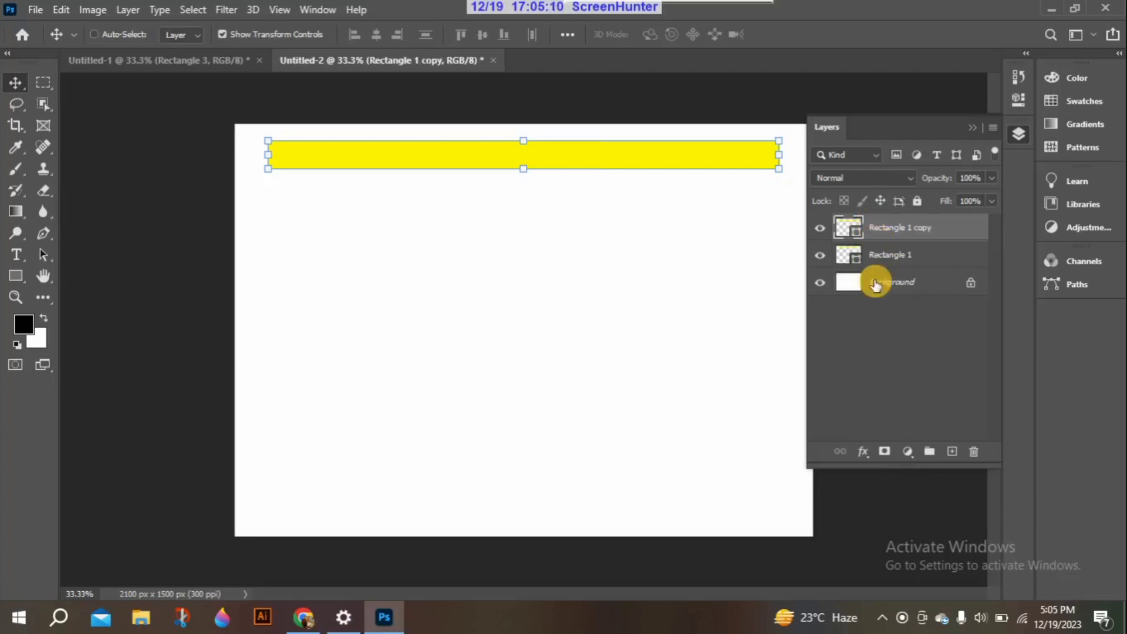
key(ctrl+j)
key(ctrl+j)
key(ctrl+j)
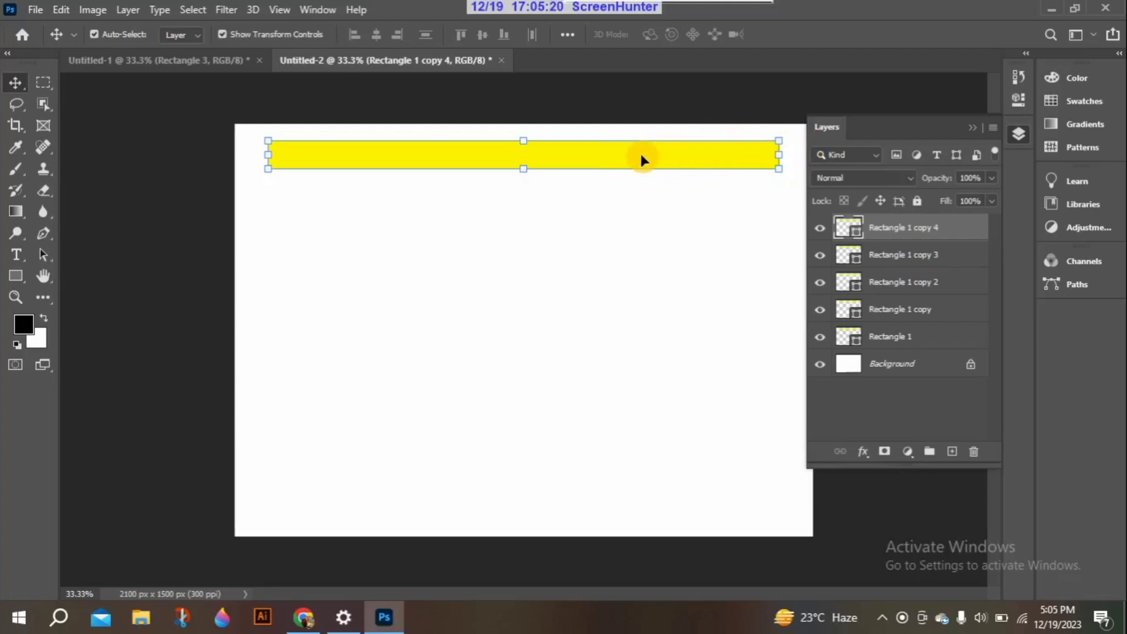
- Spread the copied bars down the canvas at uneven distances and shift the original top bar slightly left and up
drag(640, 153, 630, 480)
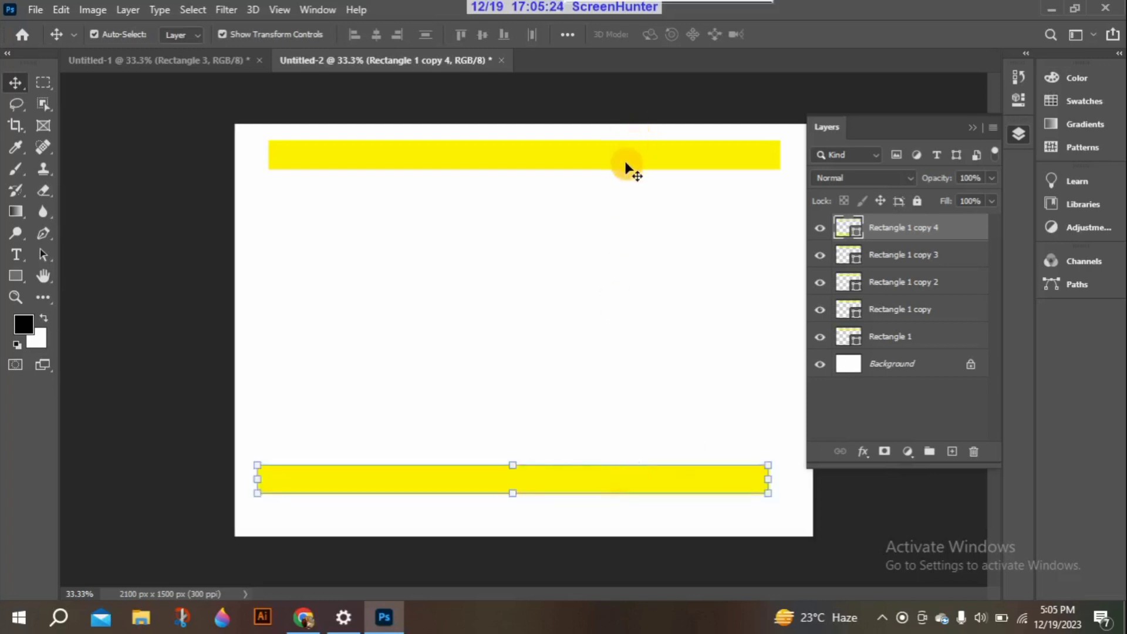
drag(628, 160, 624, 308)
drag(586, 145, 576, 385)
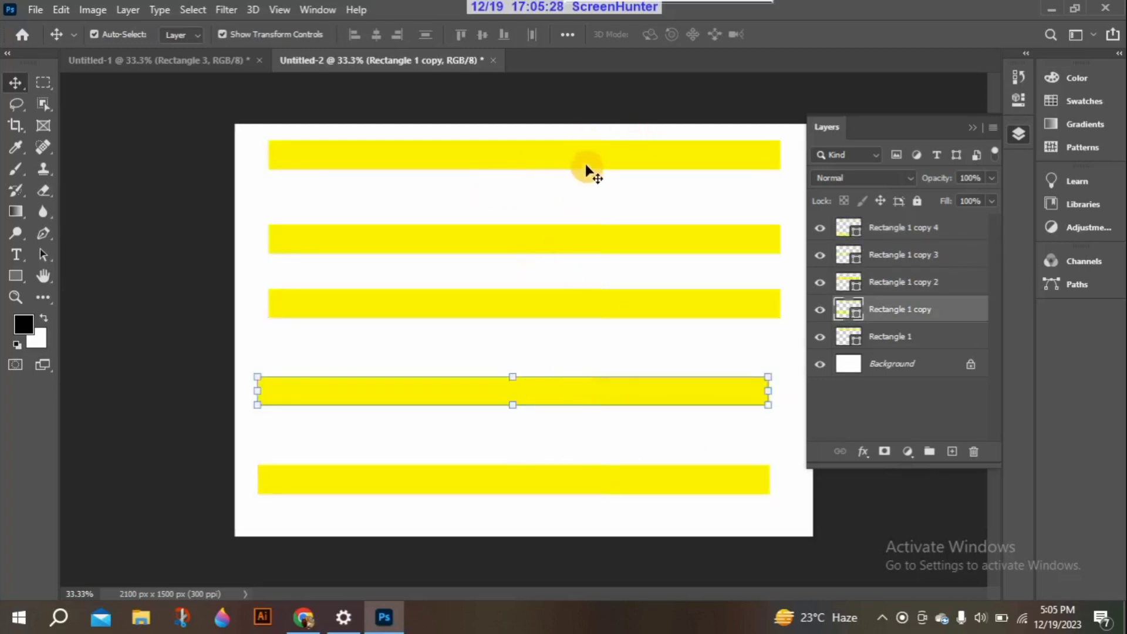
mouse_move(586, 162)
mouse_down()
mouse_move(592, 224)
mouse_move(575, 151)
mouse_move(575, 168)
mouse_up()
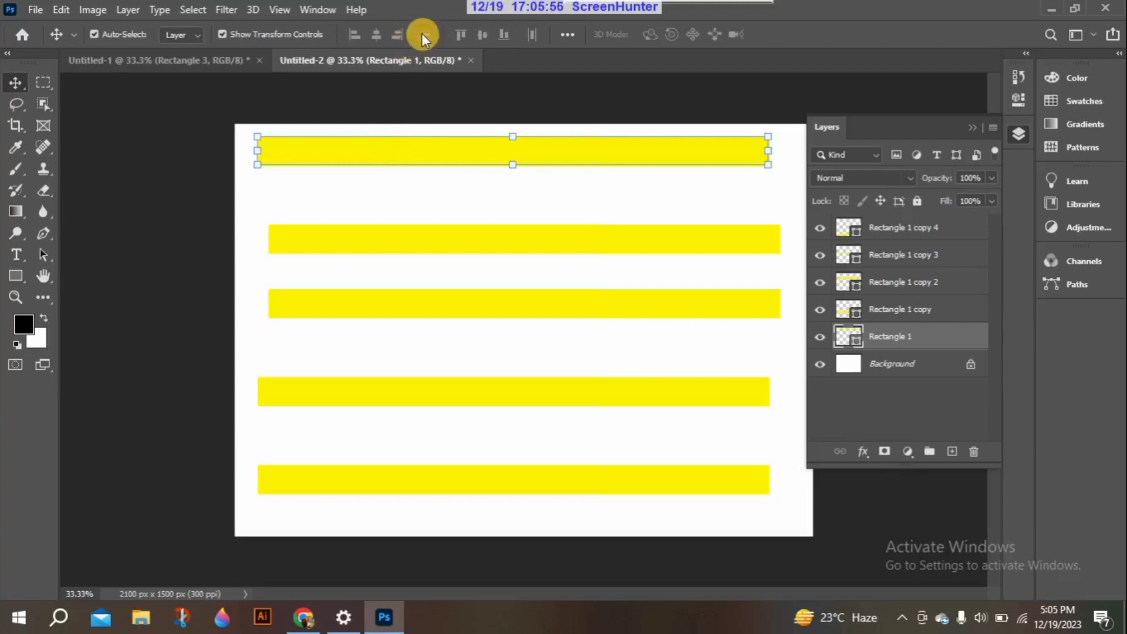
- Select all five yellow bars on the canvas and distribute them vertically
click(15, 83)
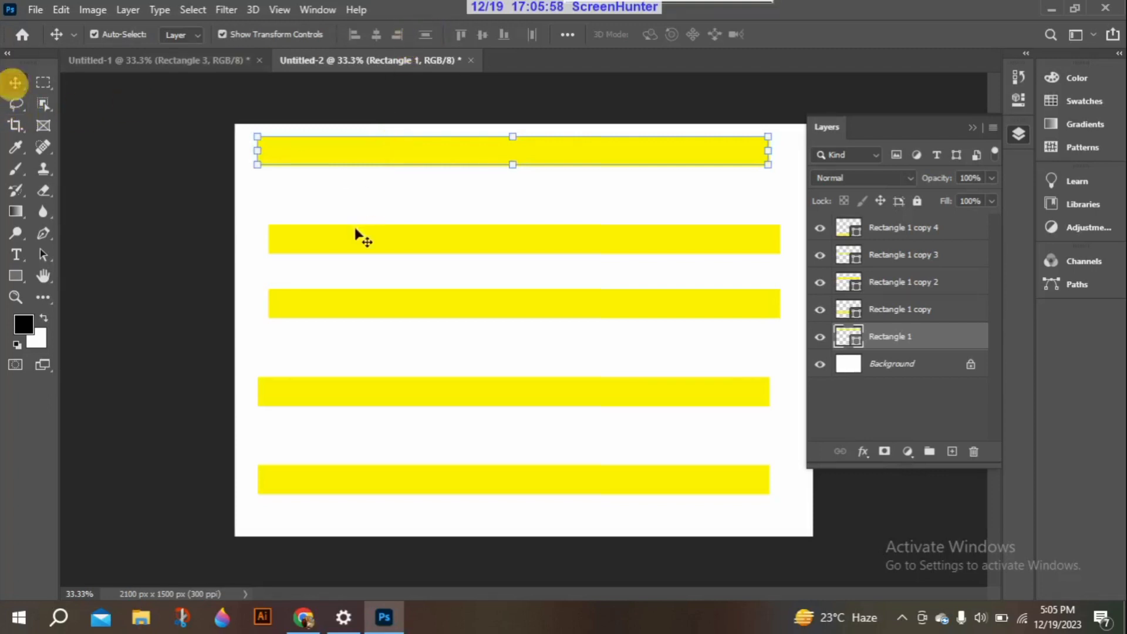
shift+click(376, 487)
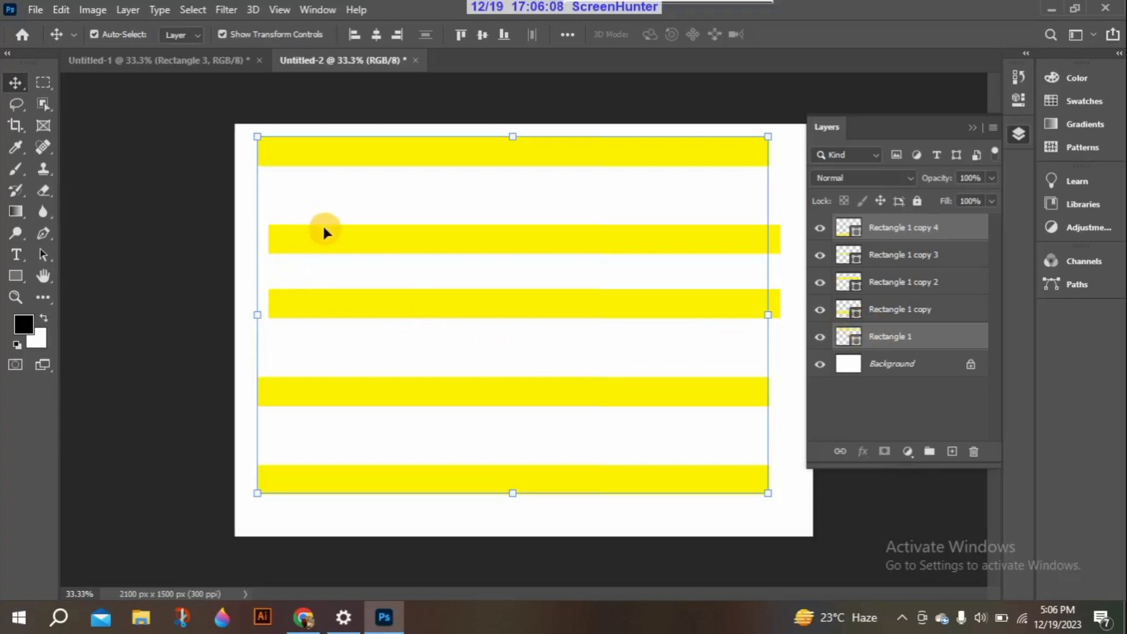
shift+click(347, 240)
shift+click(350, 307)
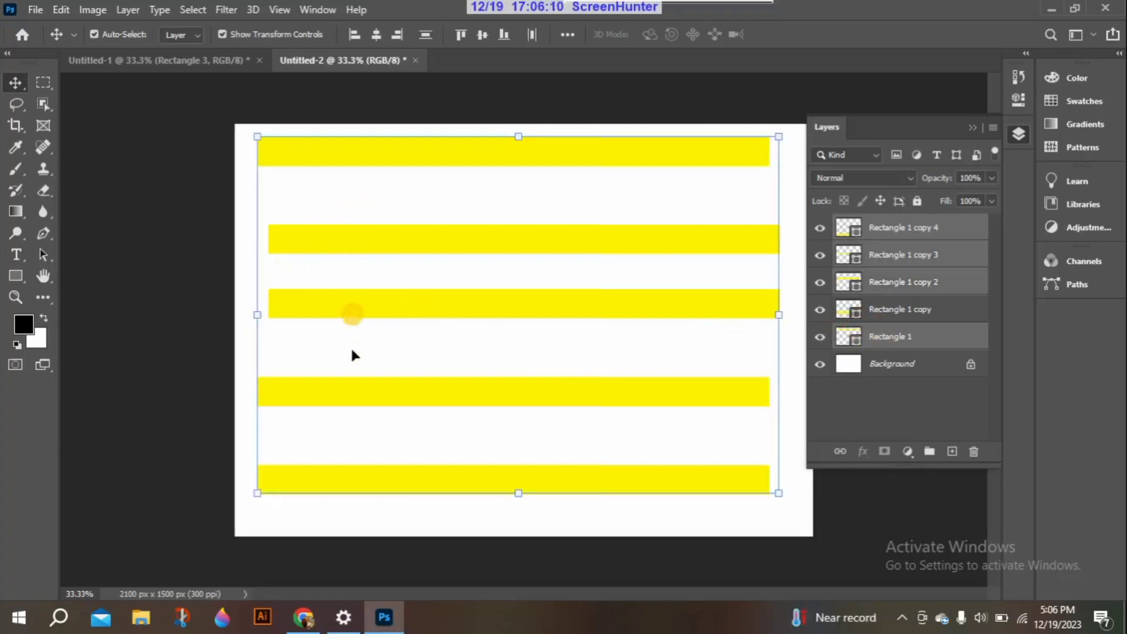
shift+click(351, 387)
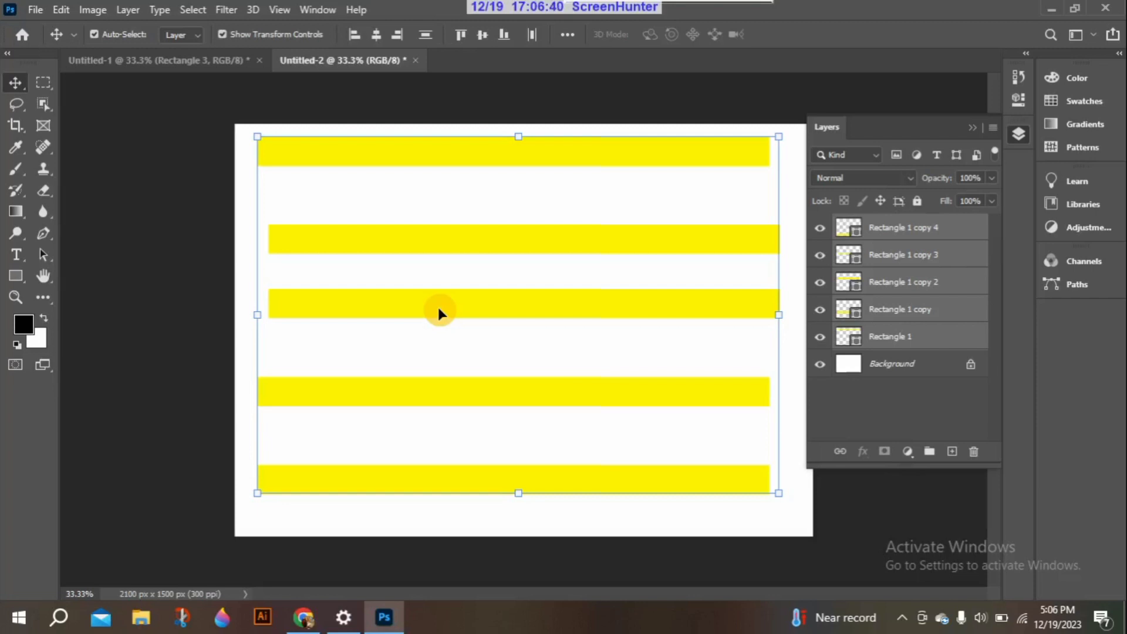
click(425, 35)
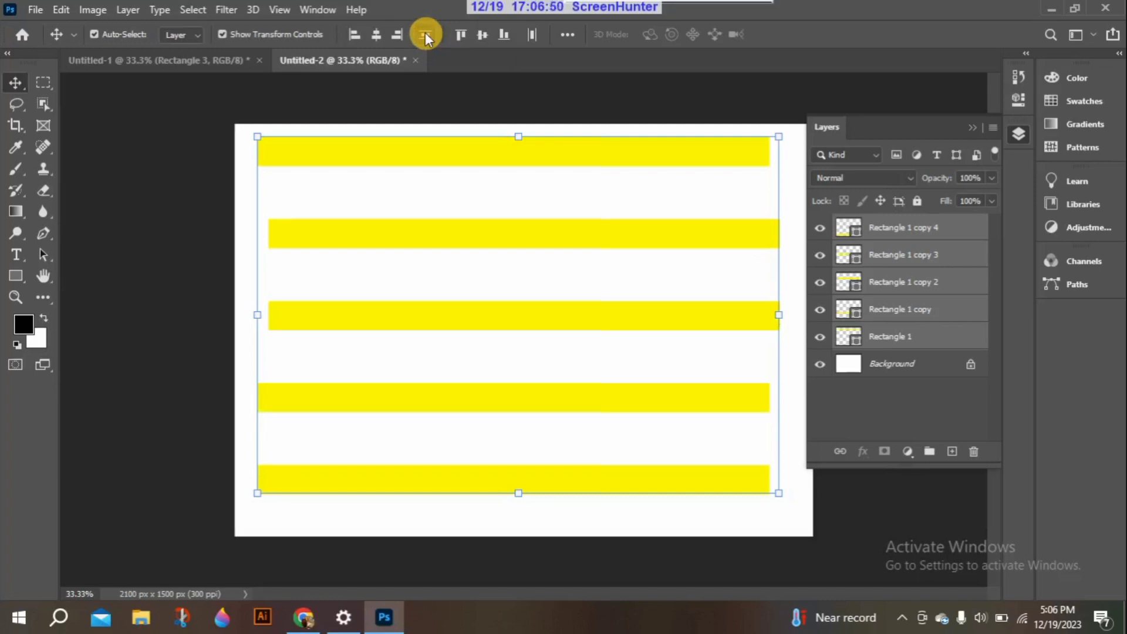
- Shift the bars slightly left, then make the spacing uneven by moving the second bar up and the third and fourth down
drag(427, 315, 396, 323)
click(221, 320)
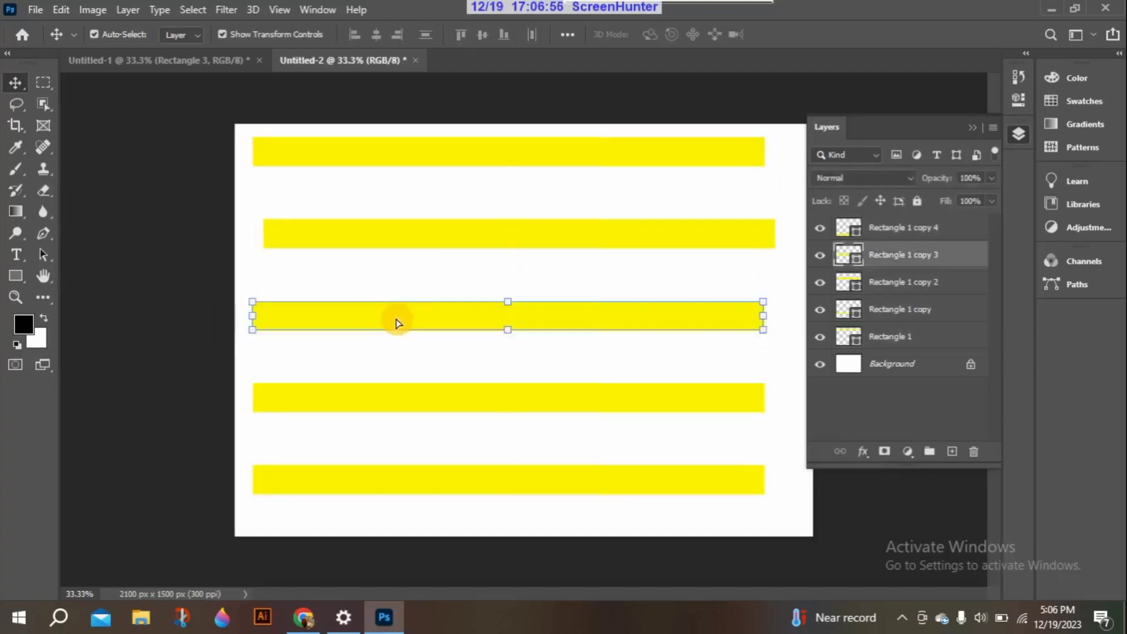
click(399, 244)
drag(399, 243, 387, 221)
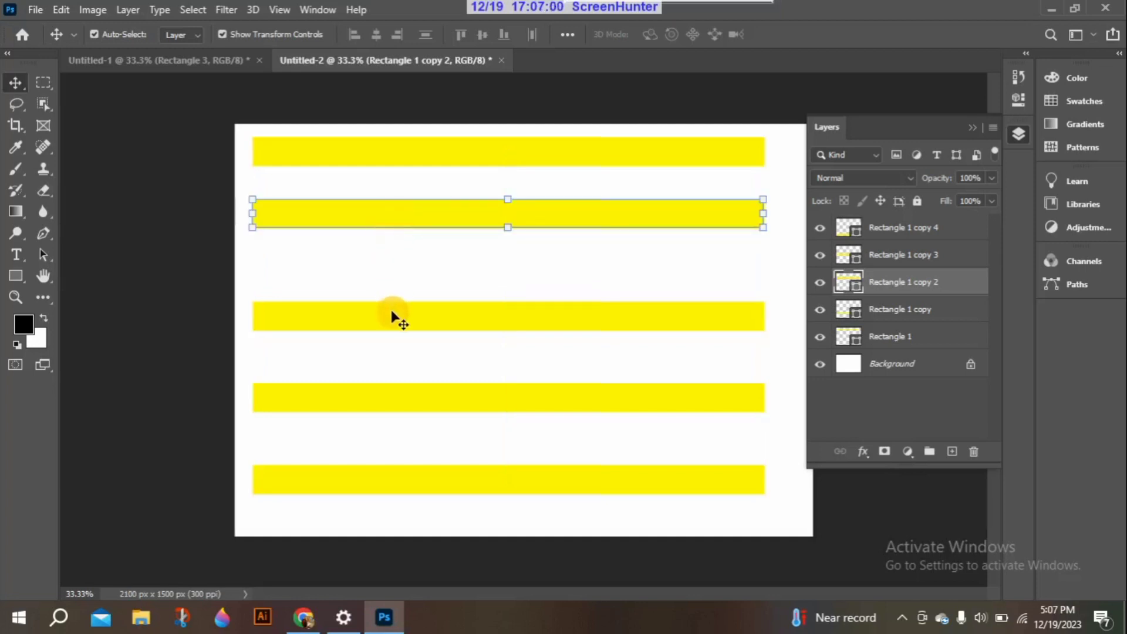
drag(395, 308, 390, 362)
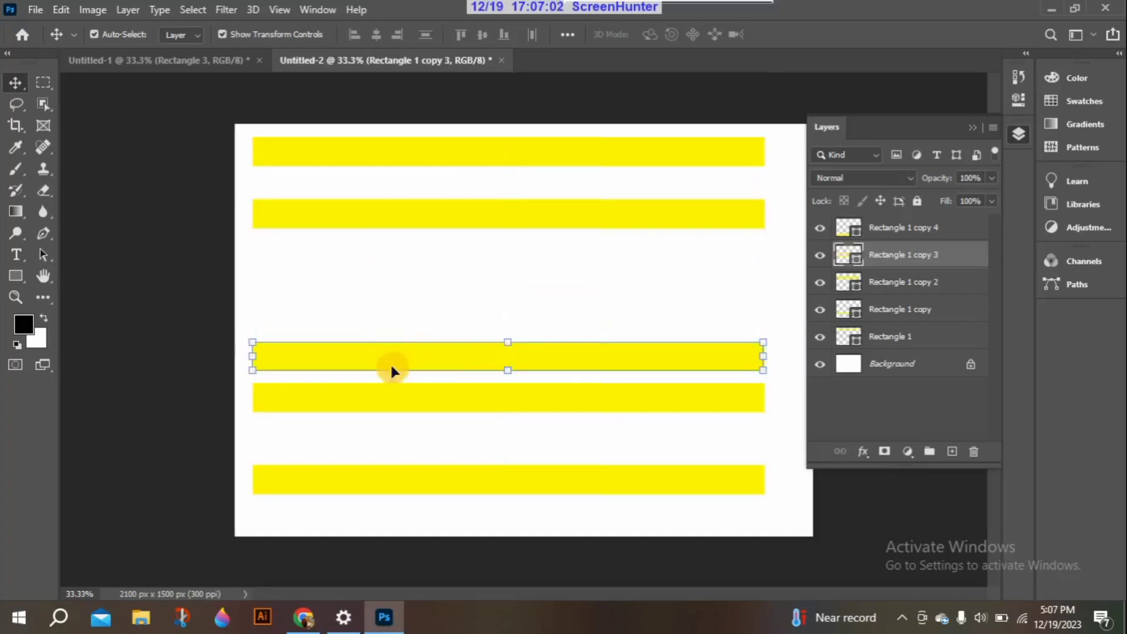
drag(400, 410, 398, 429)
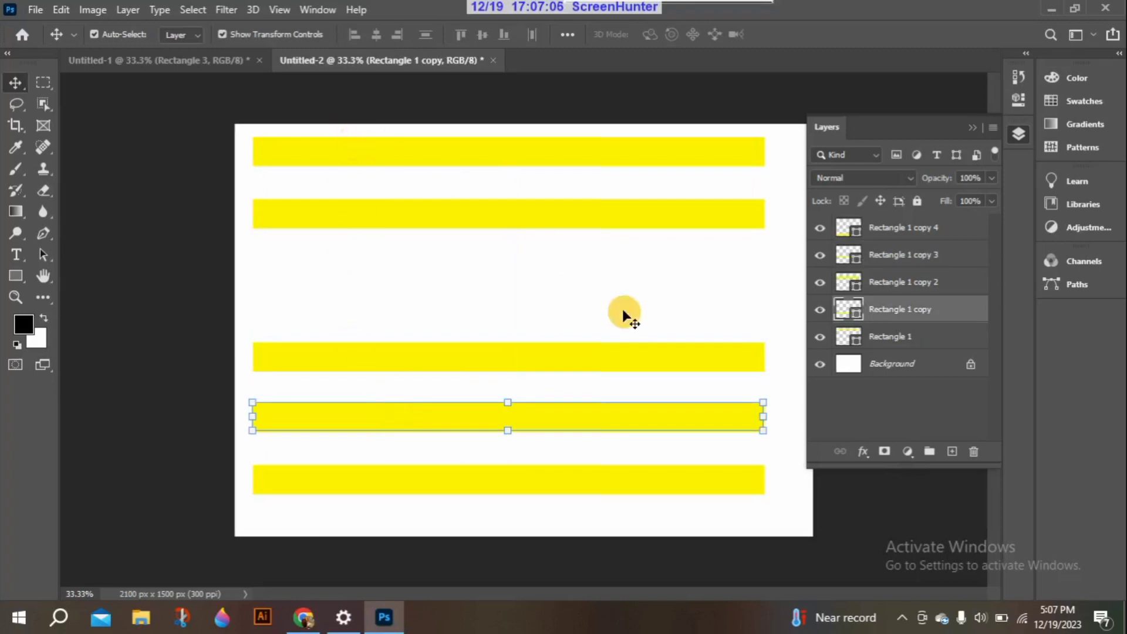
- Select all five bars, distribute them vertically again, and delete them
drag(439, 505, 351, 134)
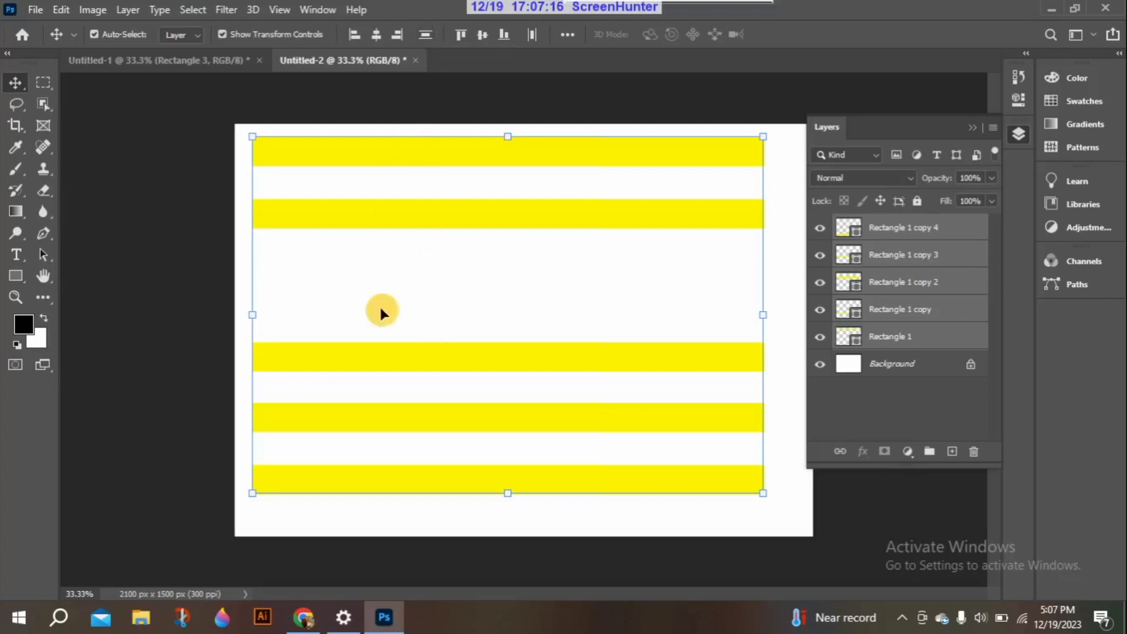
click(425, 36)
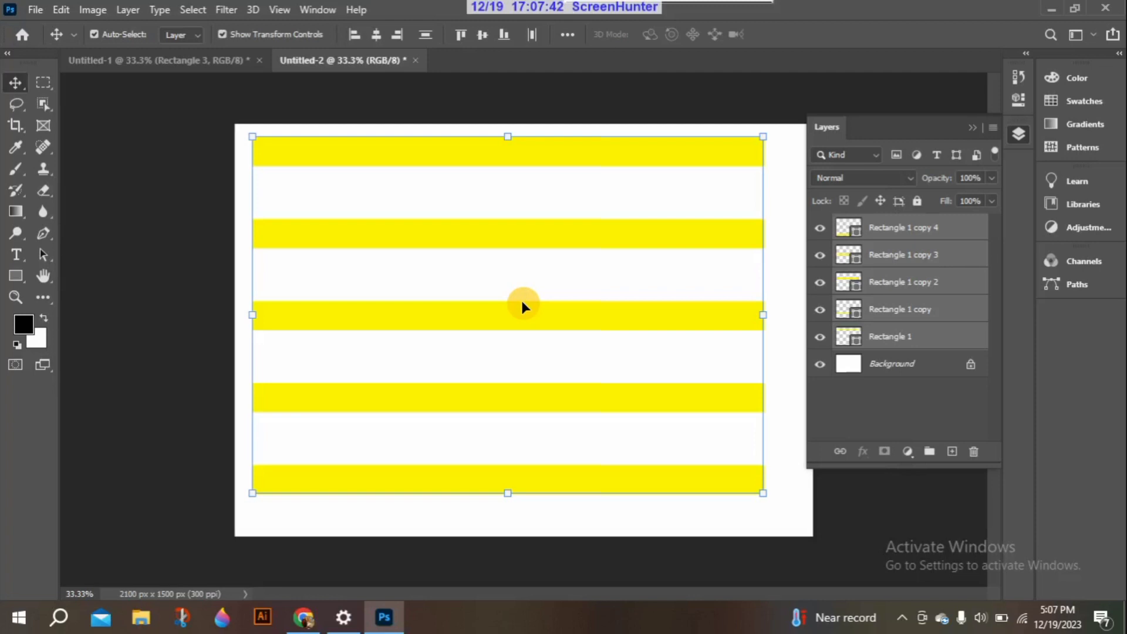
key(Delete)
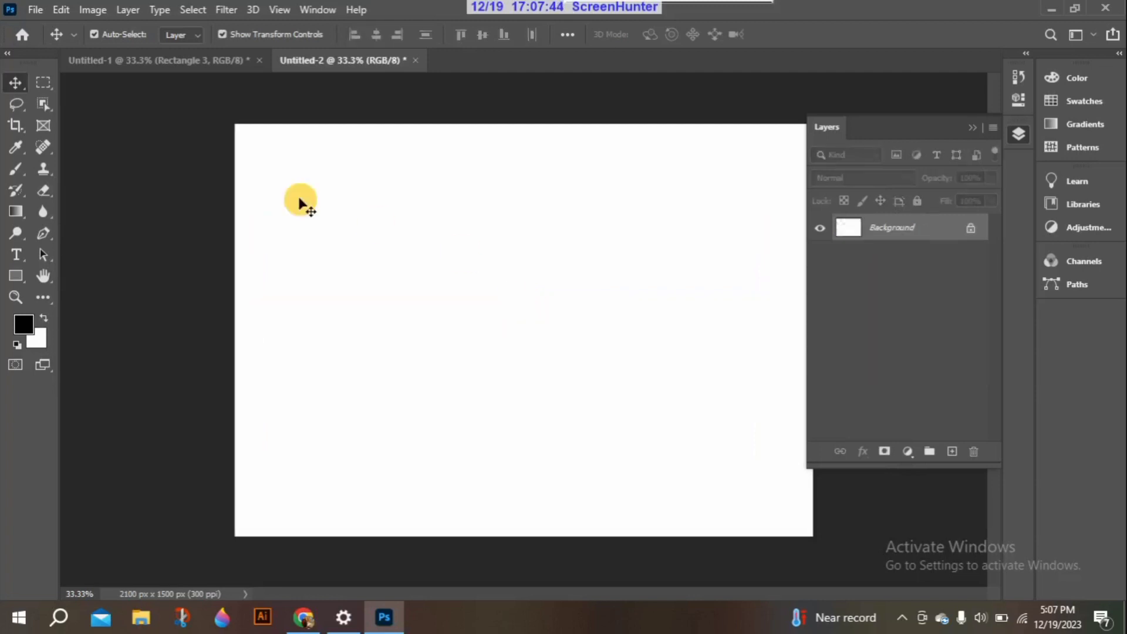
- Draw a vertical rectangle about 102 x 1269 px near the canvas's left edge and fill it with yellow
click(19, 276)
drag(254, 151, 282, 501)
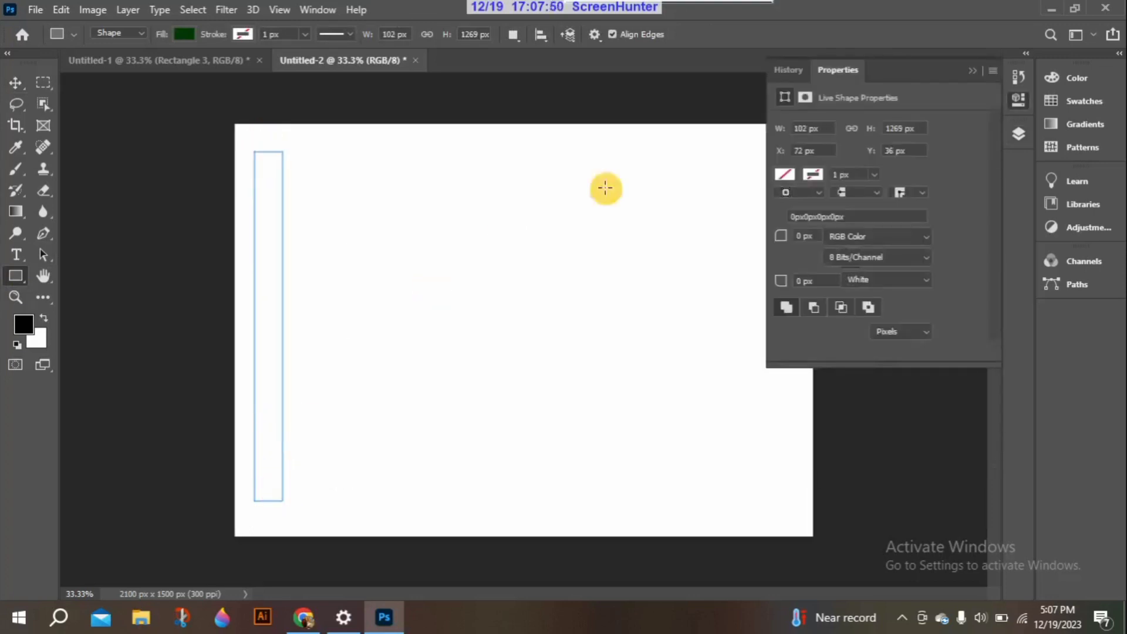
click(786, 174)
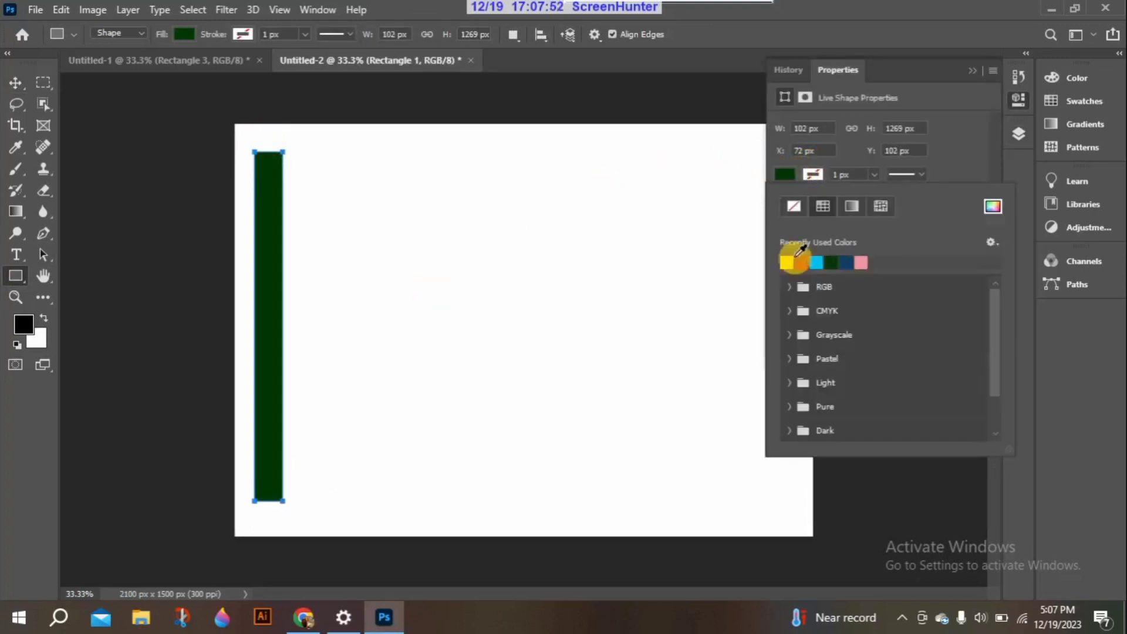
click(787, 262)
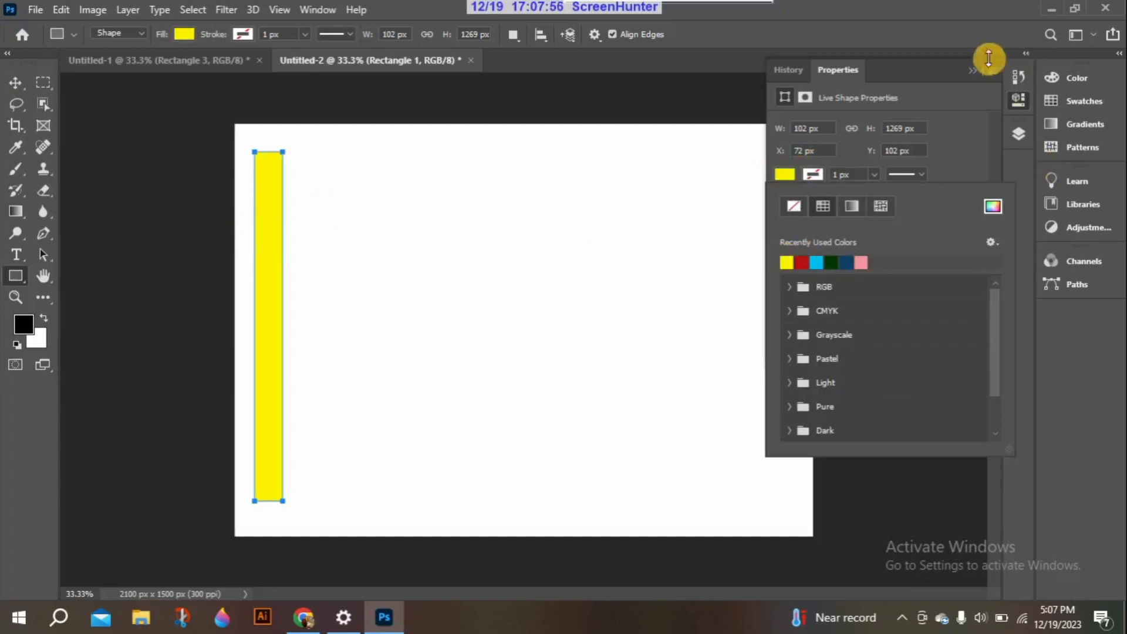
- Duplicate the yellow rectangle layer five times, leaving the shape layers unrasterized
click(974, 72)
click(973, 71)
click(1017, 136)
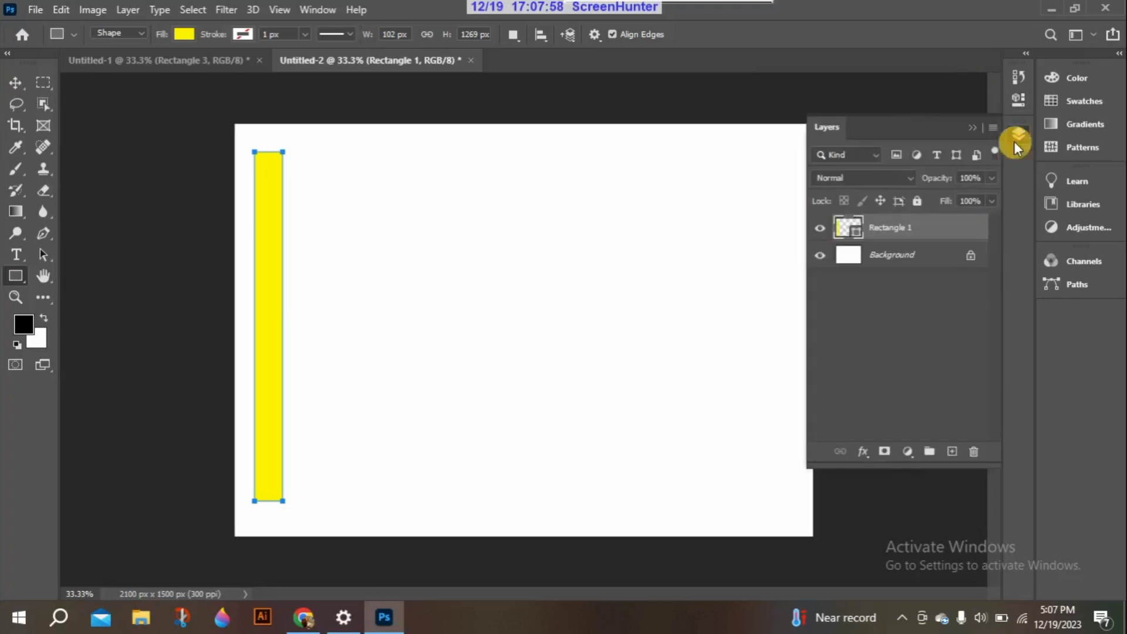
key(ctrl+j)
key(ctrl+j)
key(ctrl+j)
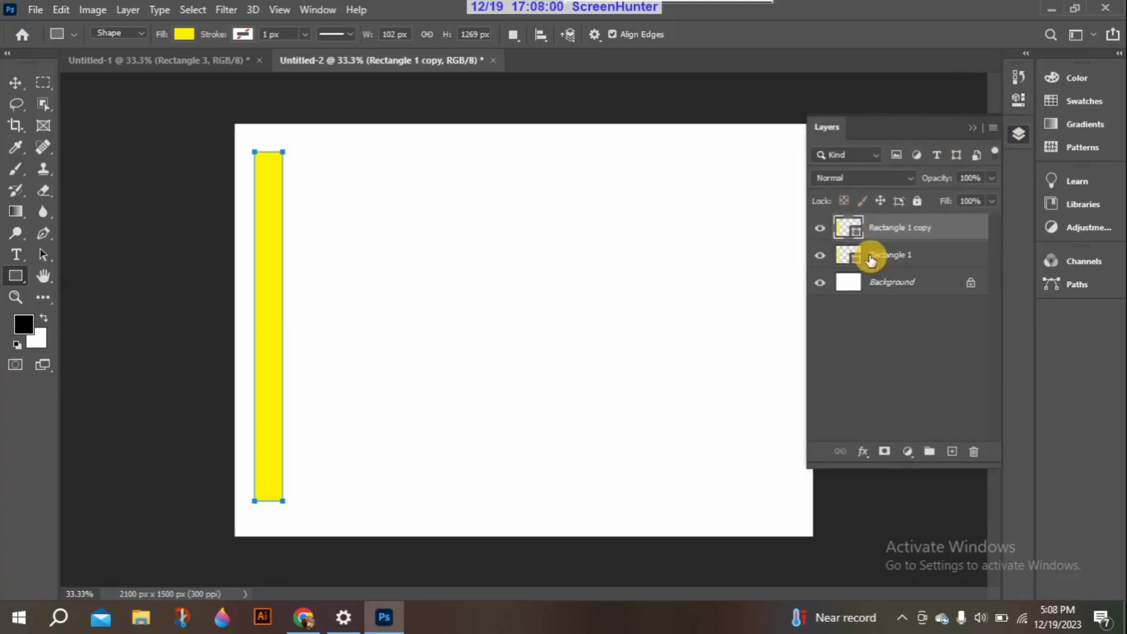
key(j)
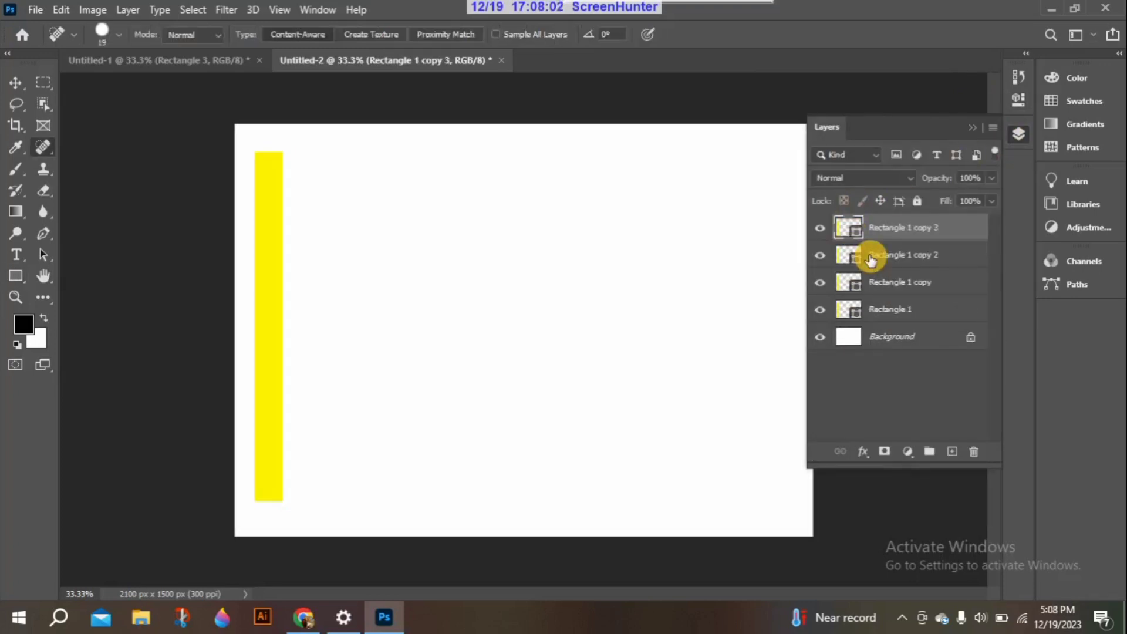
key(ctrl+j)
key(ctrl+j)
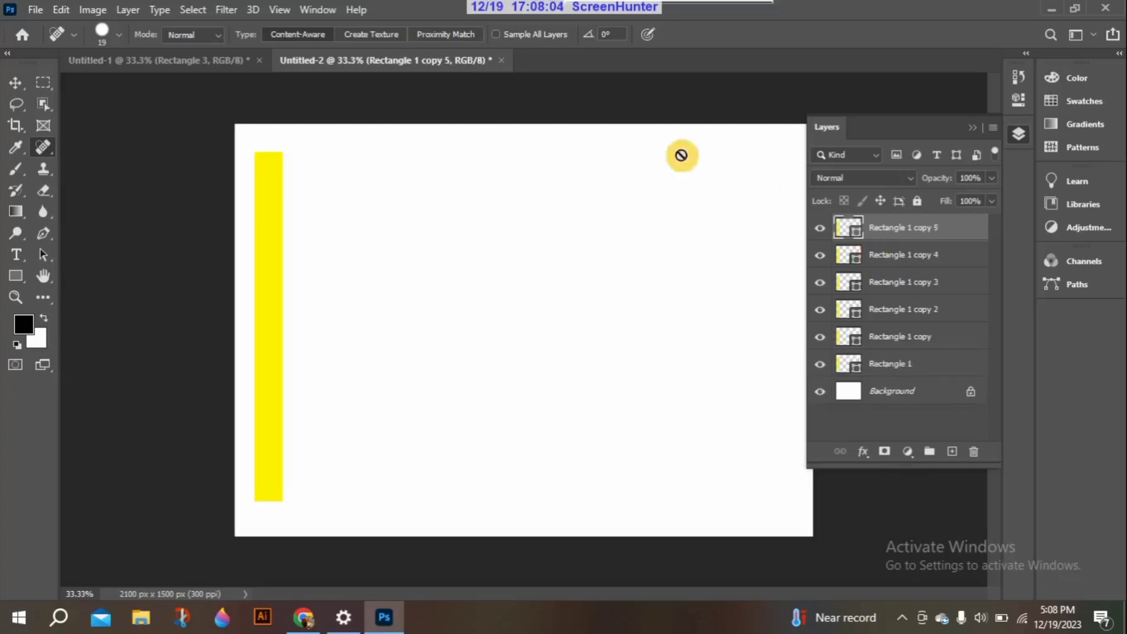
click(269, 226)
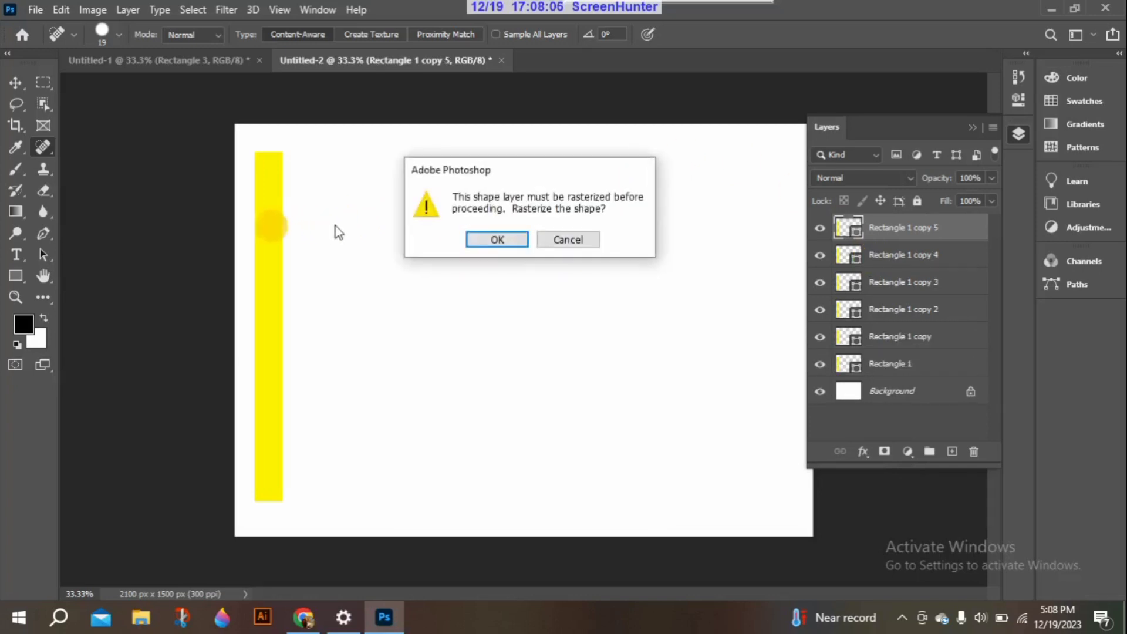
click(559, 240)
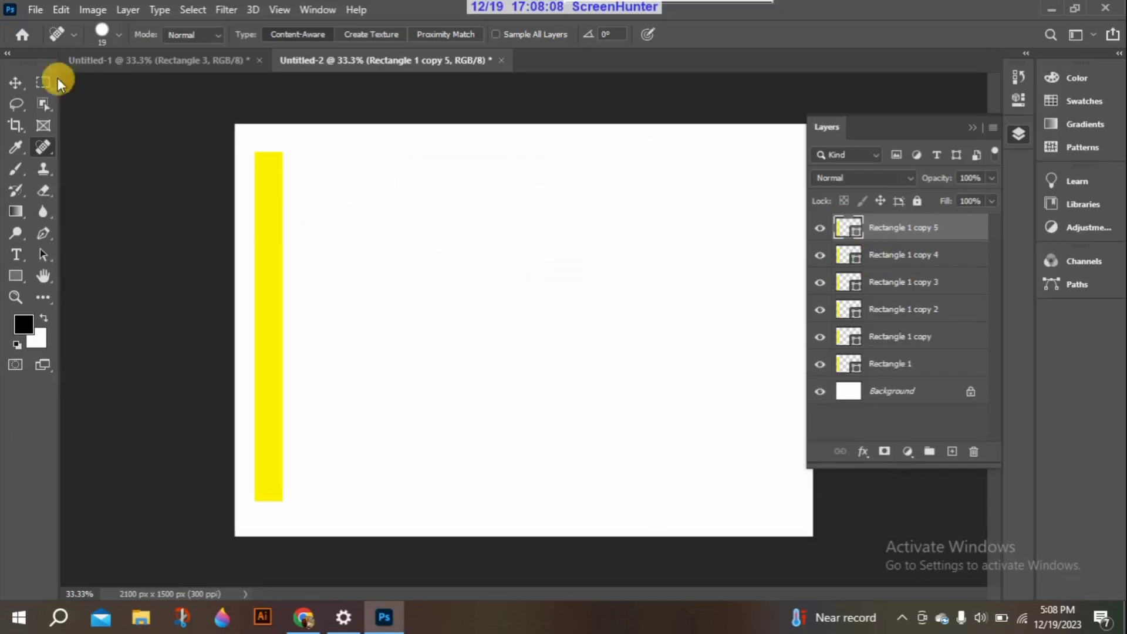
- Spread the five copies across the canvas with the Move tool at uneven spacing, placing one near the right edge
click(15, 83)
drag(270, 202, 779, 213)
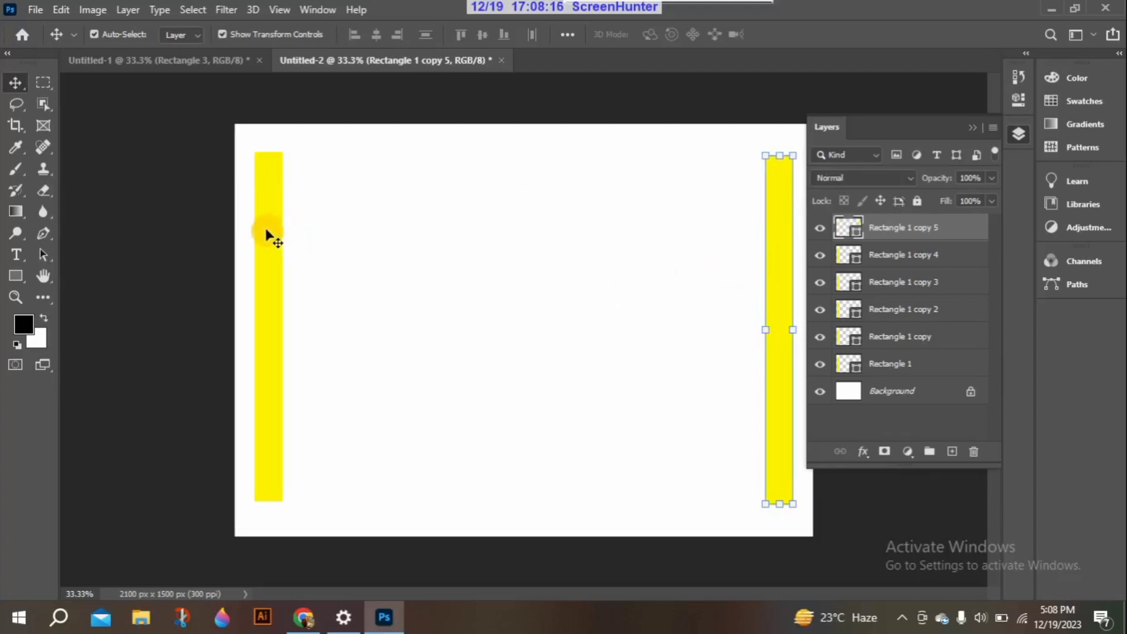
drag(270, 234, 483, 240)
drag(271, 238, 366, 228)
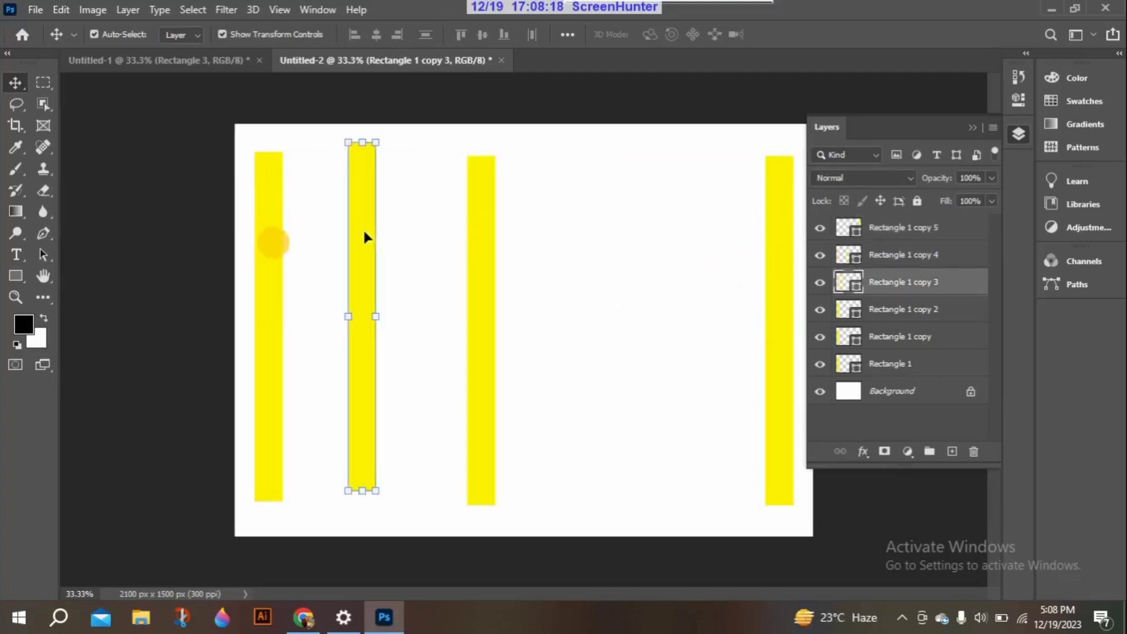
drag(265, 235, 604, 164)
drag(270, 294, 534, 291)
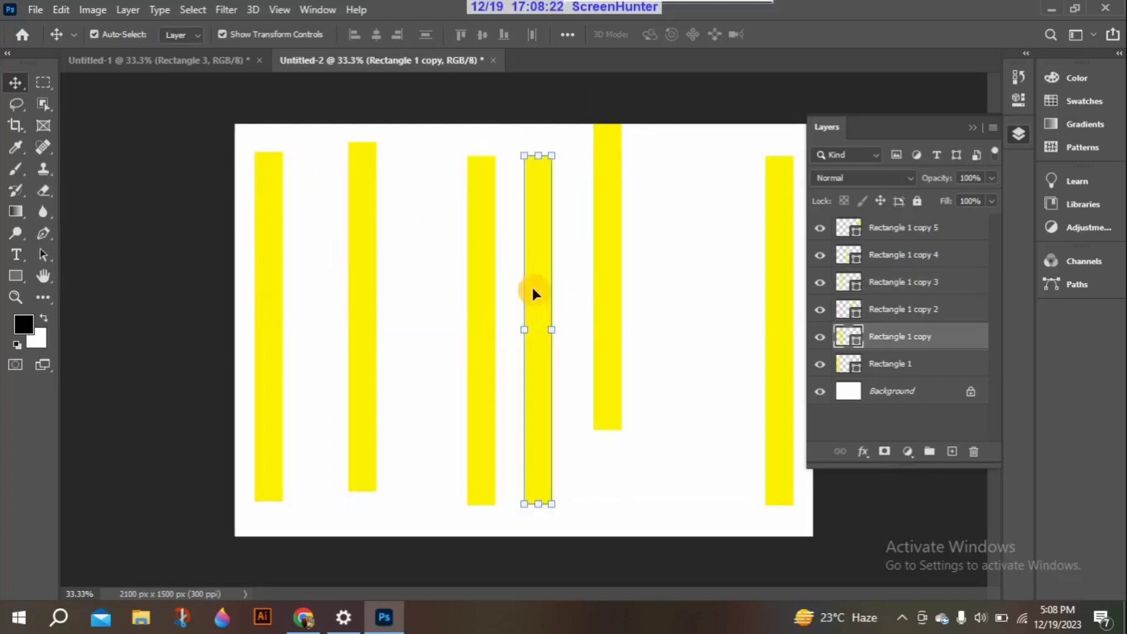
- Level the copies' tops with the first bar, moving the second and fifth bars further right and keeping the spacing uneven
drag(611, 218, 689, 284)
drag(782, 232, 780, 228)
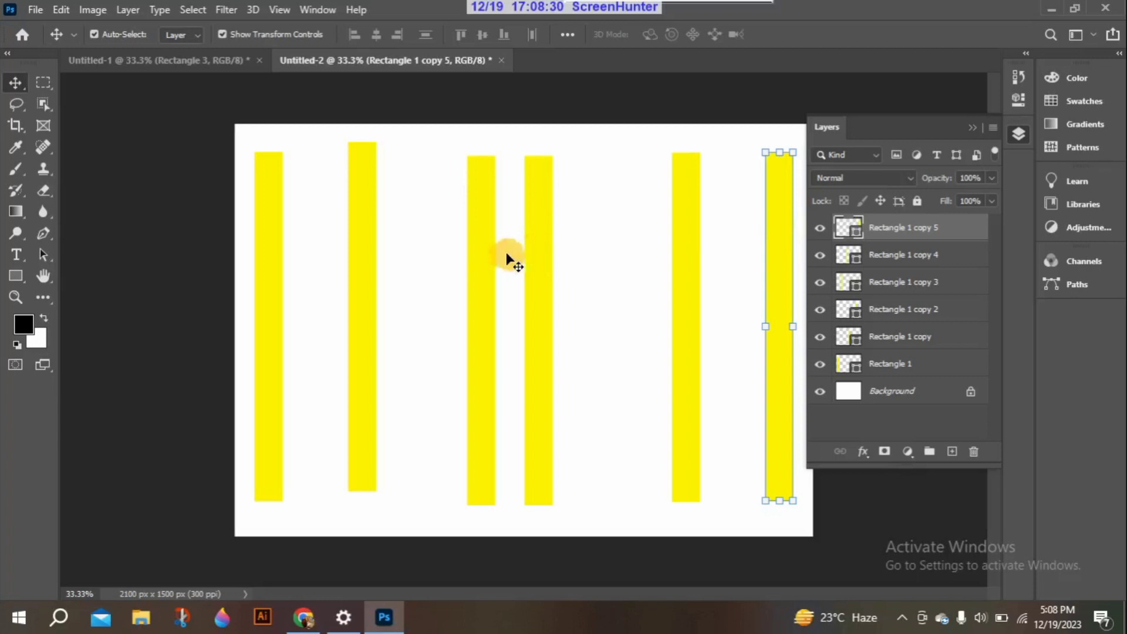
drag(478, 252, 536, 245)
drag(360, 232, 395, 232)
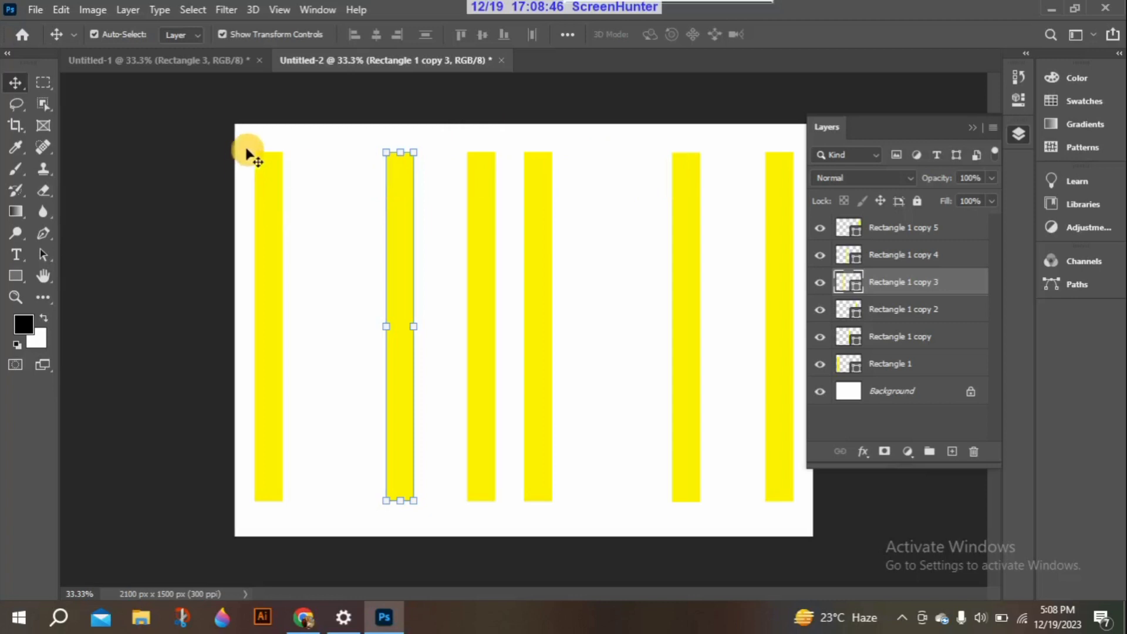
- Select all six vertical yellow bars on the canvas, distribute them horizontally, and collapse the layer list
drag(242, 144, 801, 529)
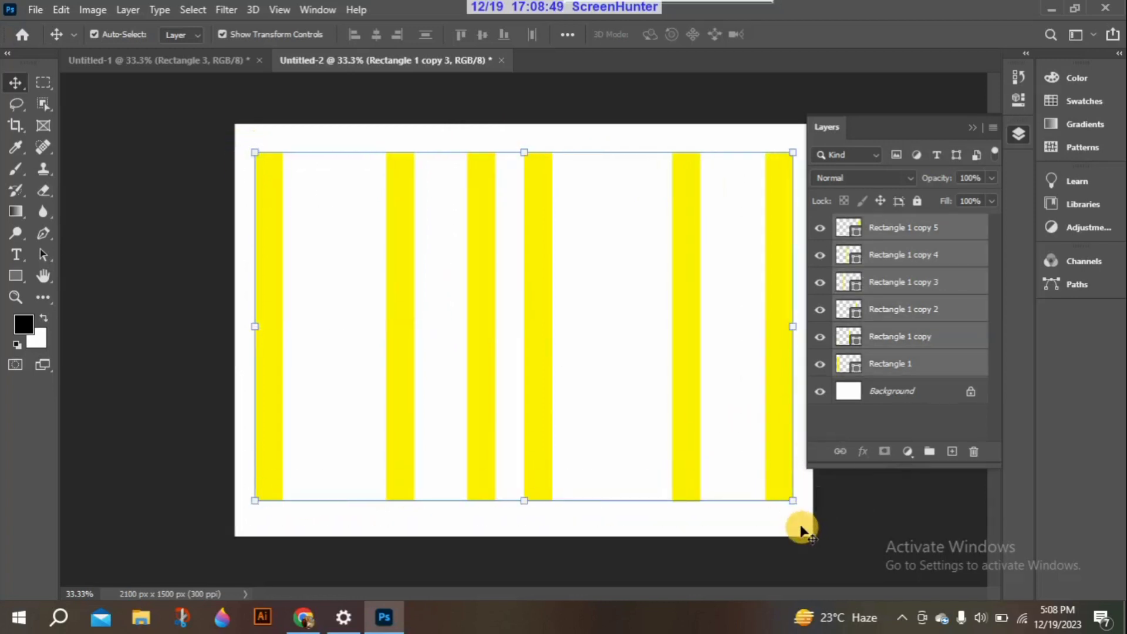
click(534, 34)
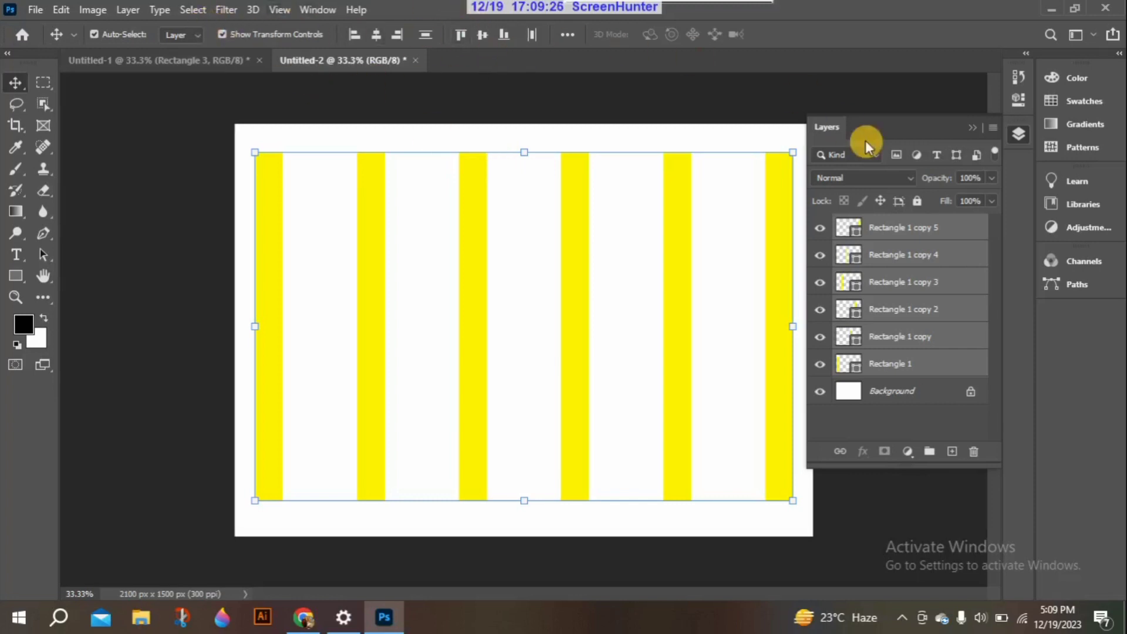
click(974, 127)
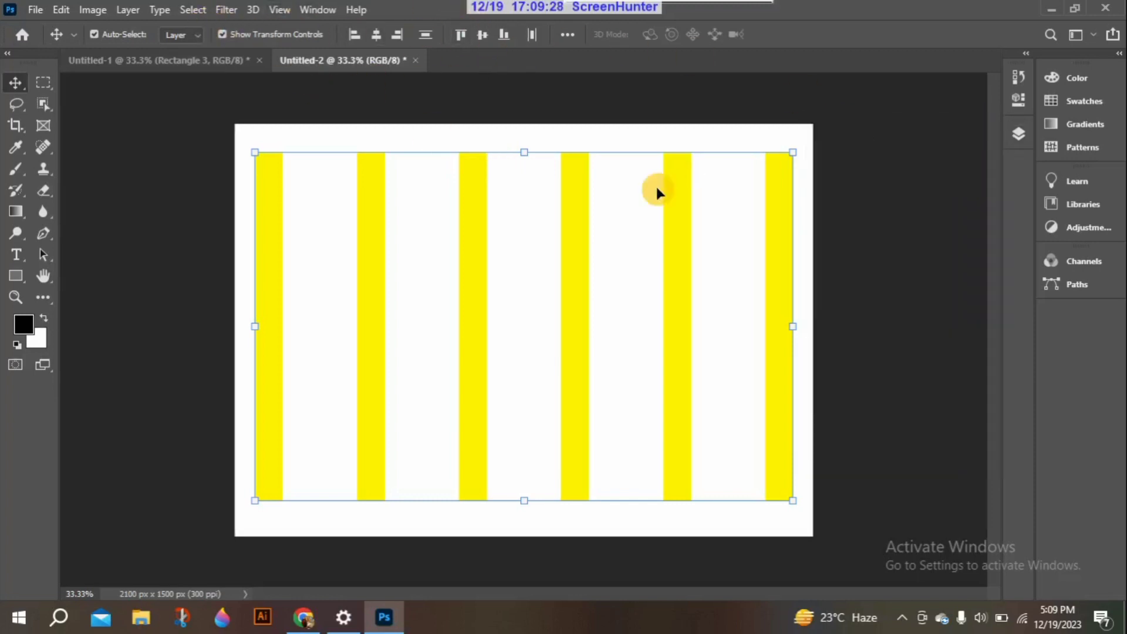